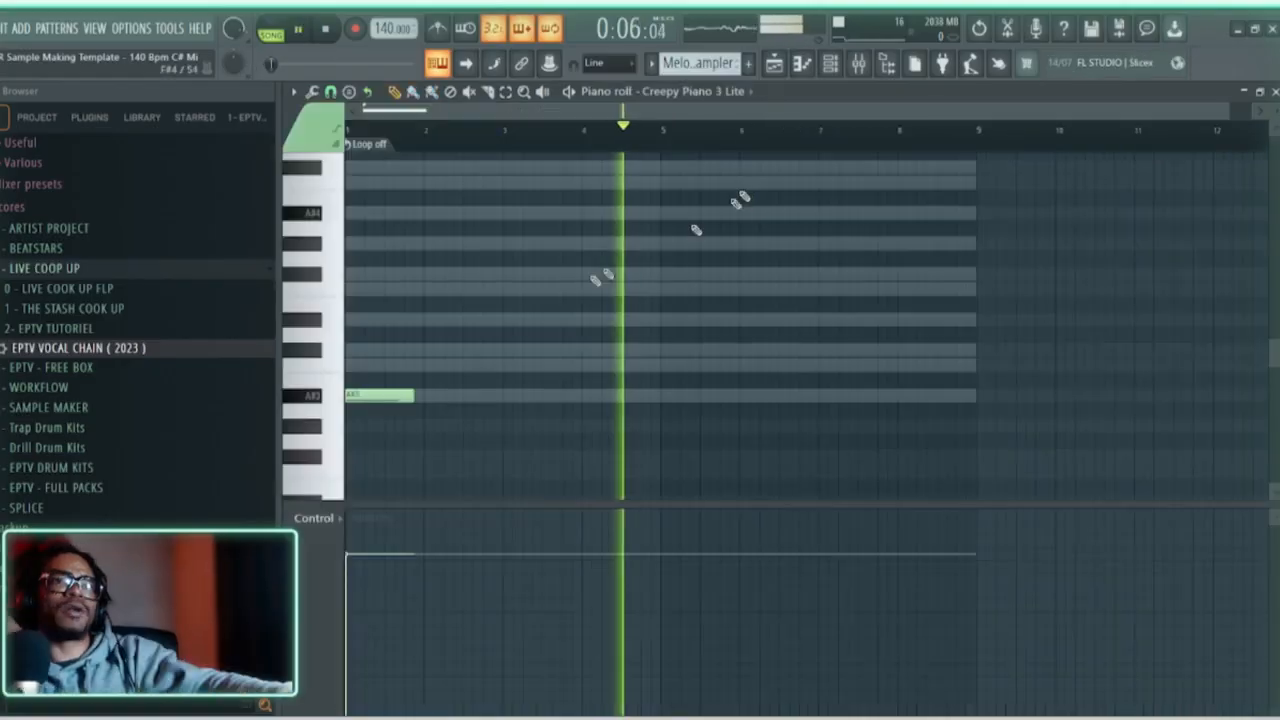
Step: Complete the first chord at bar 1 by adding C#4 and F4 above the A#3 note, matching its length
left_click_drag(420, 363, 375, 334)
key("space")
left_click(387, 333)
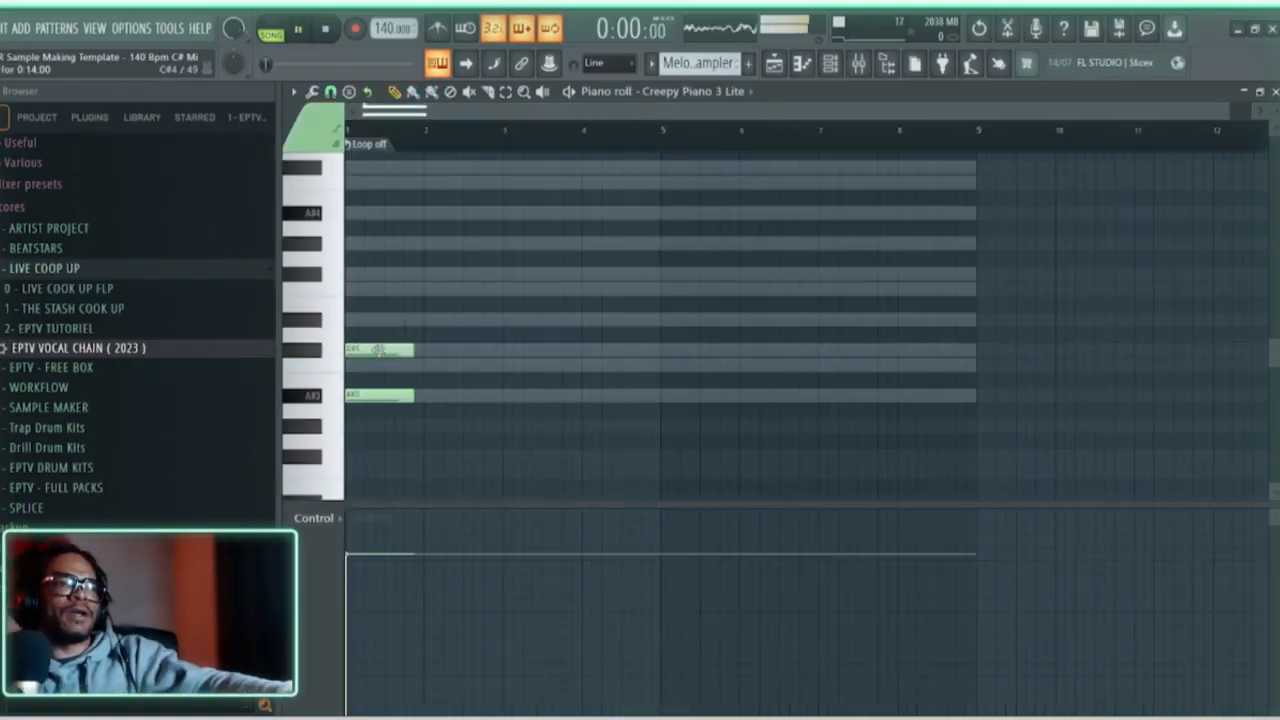
left_click(390, 289)
key("space")
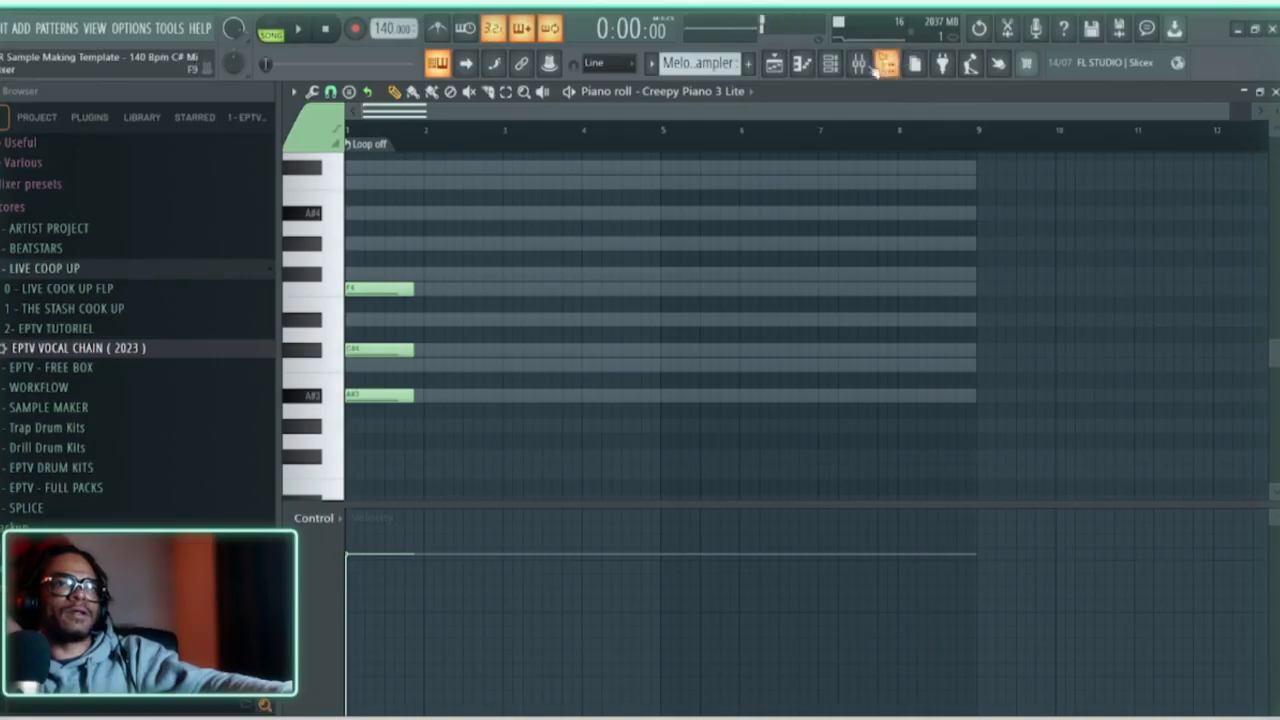
Step: Examine the Piano track's effect chain in the mixer while playing the chord, and return to the piano roll
left_click(860, 63)
left_click(387, 251)
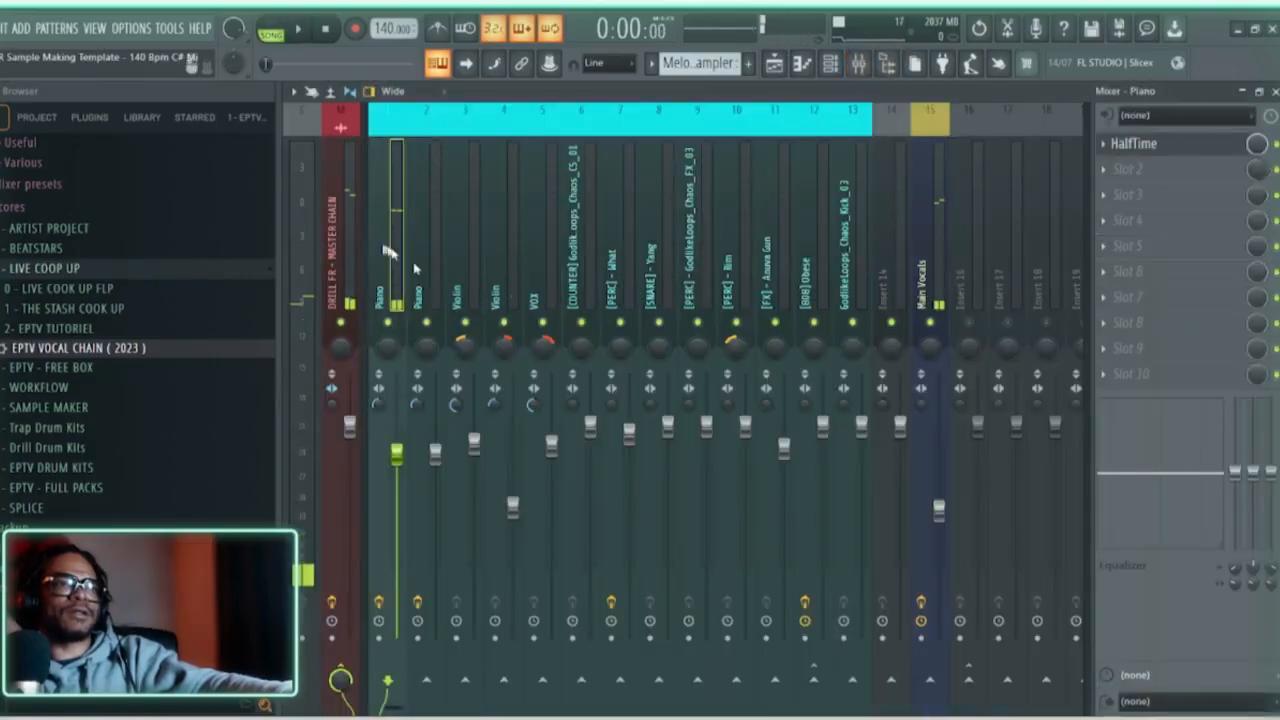
key("space")
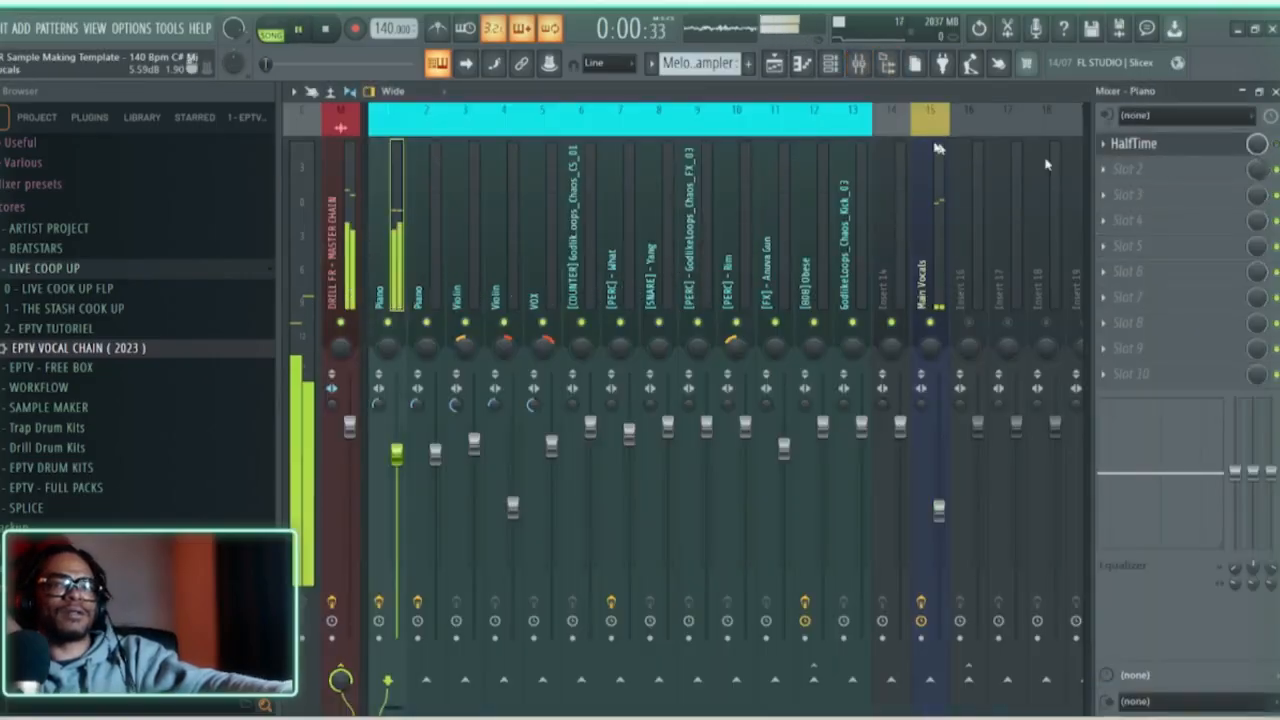
left_click(830, 63)
left_click(714, 197)
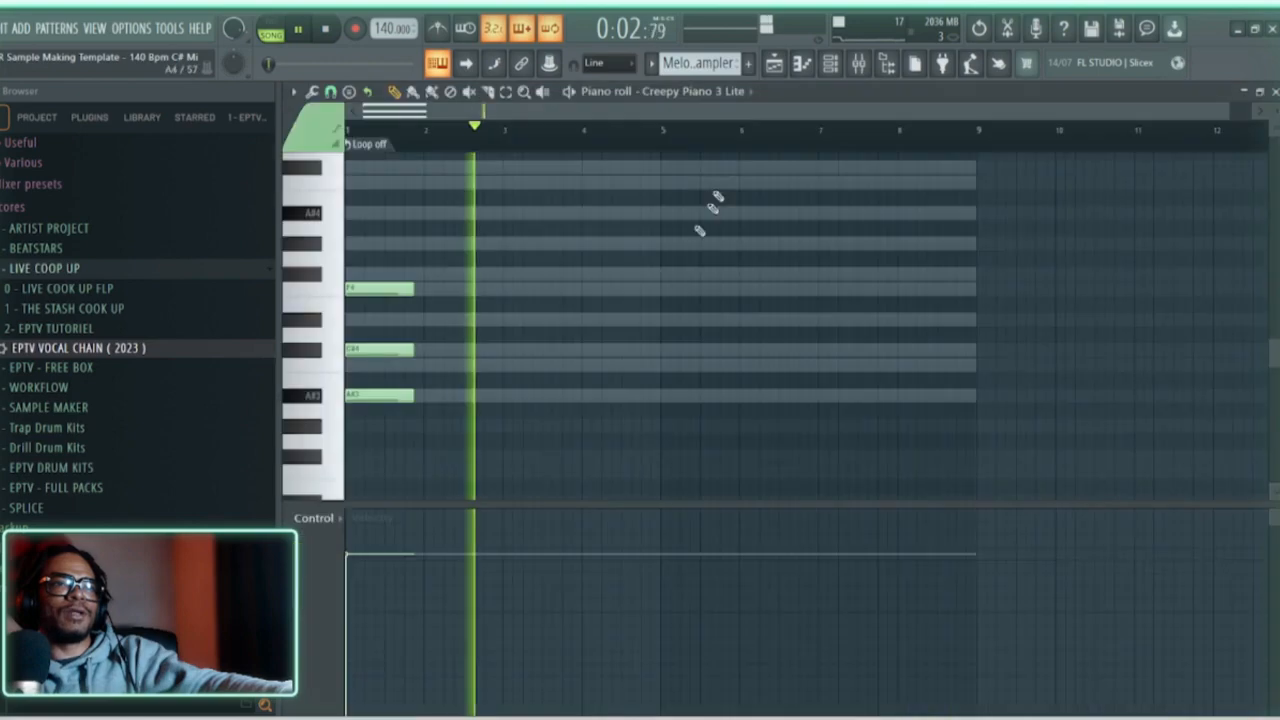
Step: Transpose the whole first chord up one octave to A#4, C#5 and F5, and listen to it
left_click_drag(448, 269, 332, 492)
key("ctrl+Up")
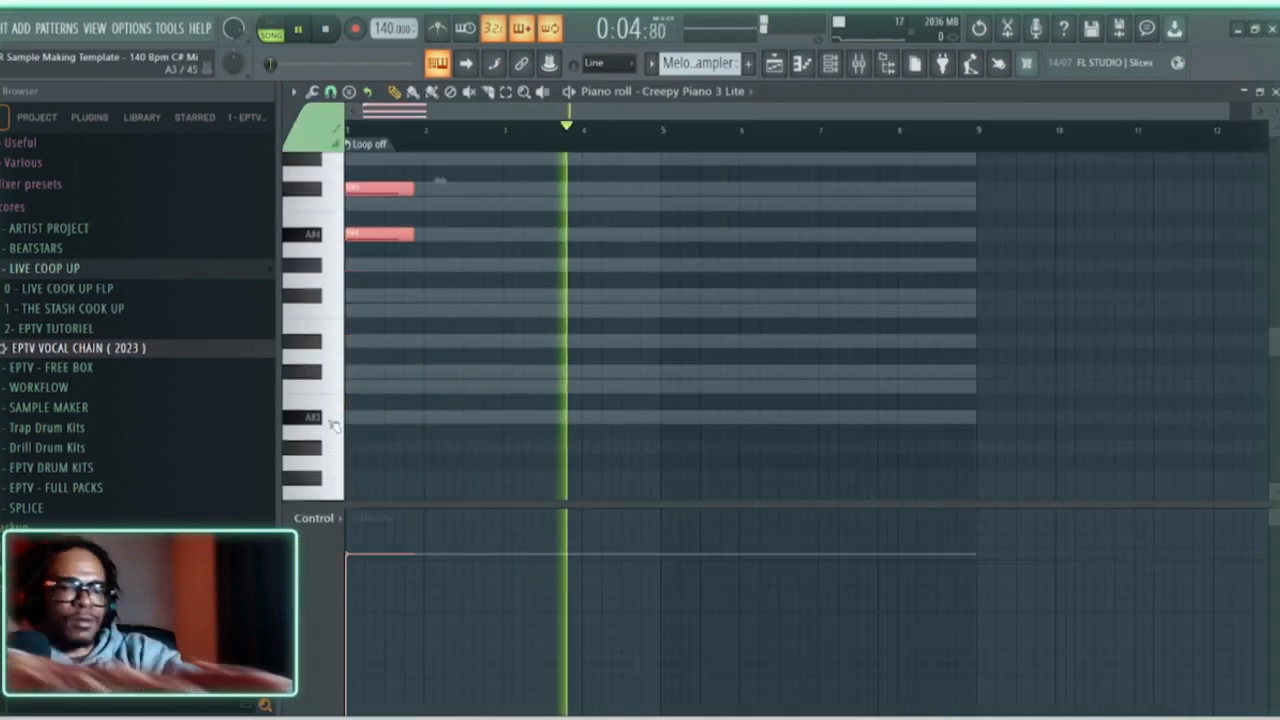
key("space")
key("space")
key("space")
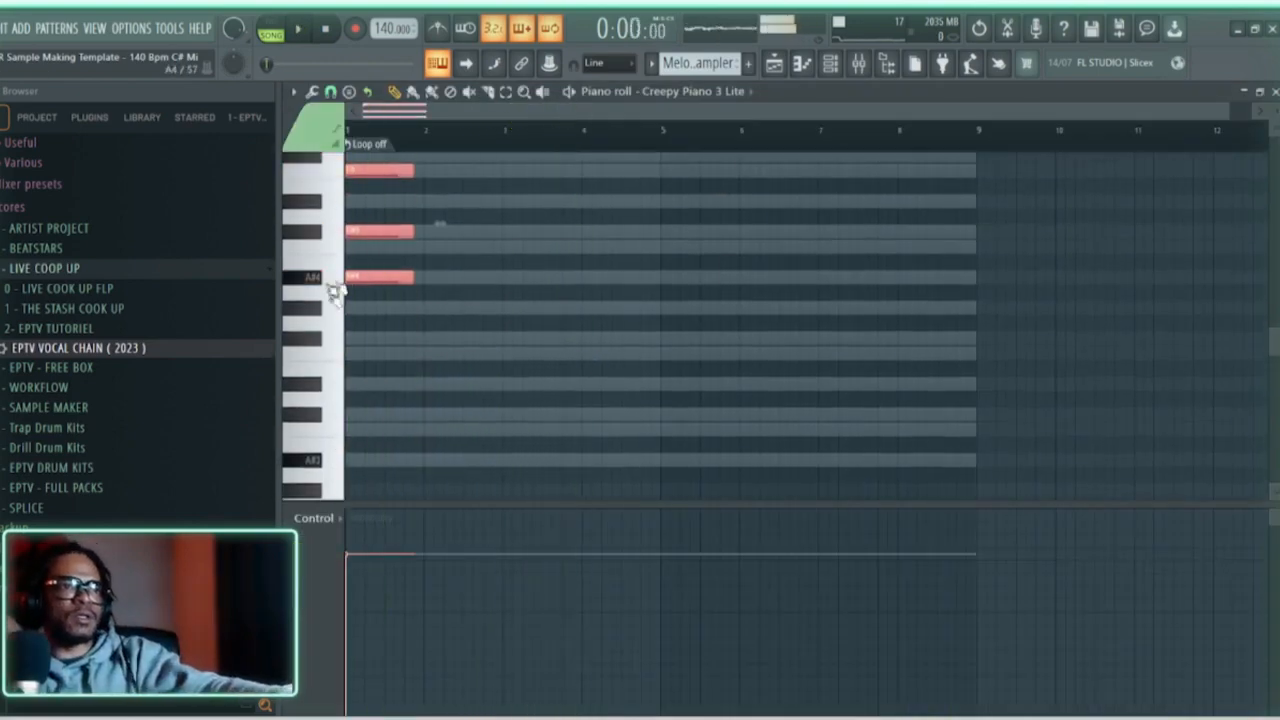
Step: Extend the three notes of the first chord to fill one full bar, and play it back
scroll(393, 278, "up", 2)
scroll(440, 300, "down", 1)
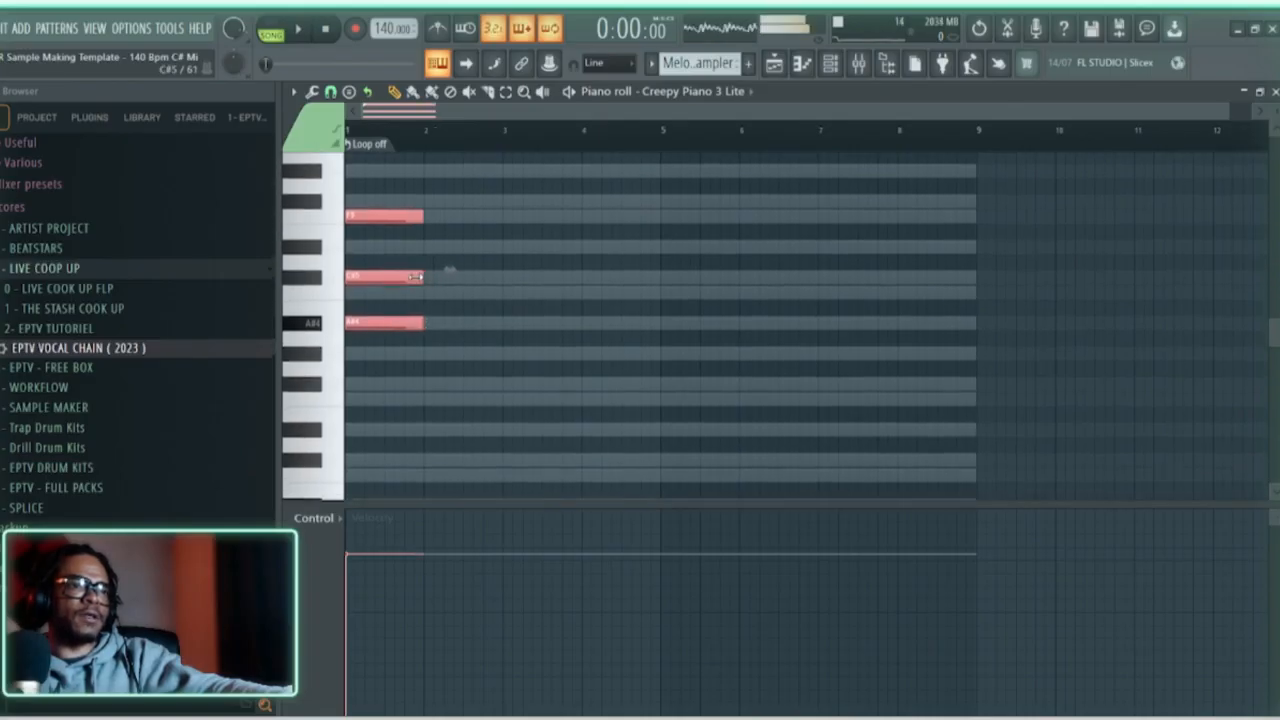
key("space")
key("space")
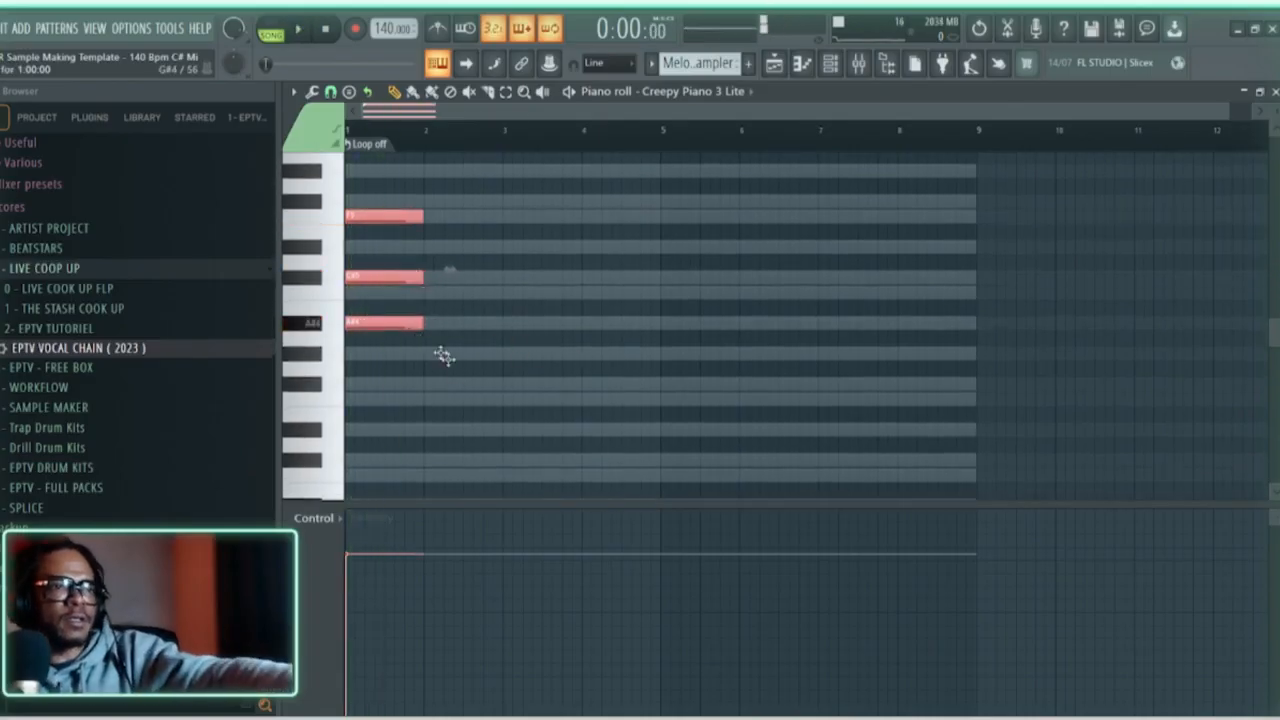
Step: Add a second one-bar chord of G#4, C#5 and F5 at bar 2, and listen to both chords
left_click(443, 356)
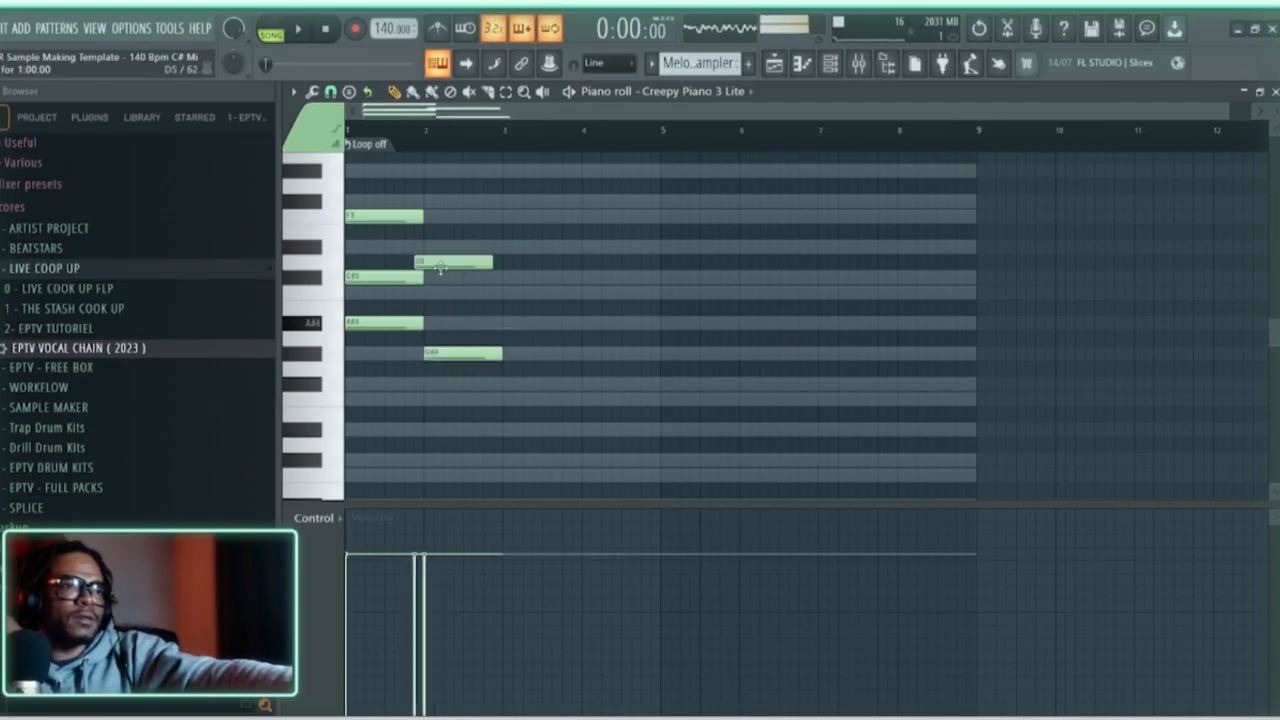
left_click_drag(440, 267, 463, 290)
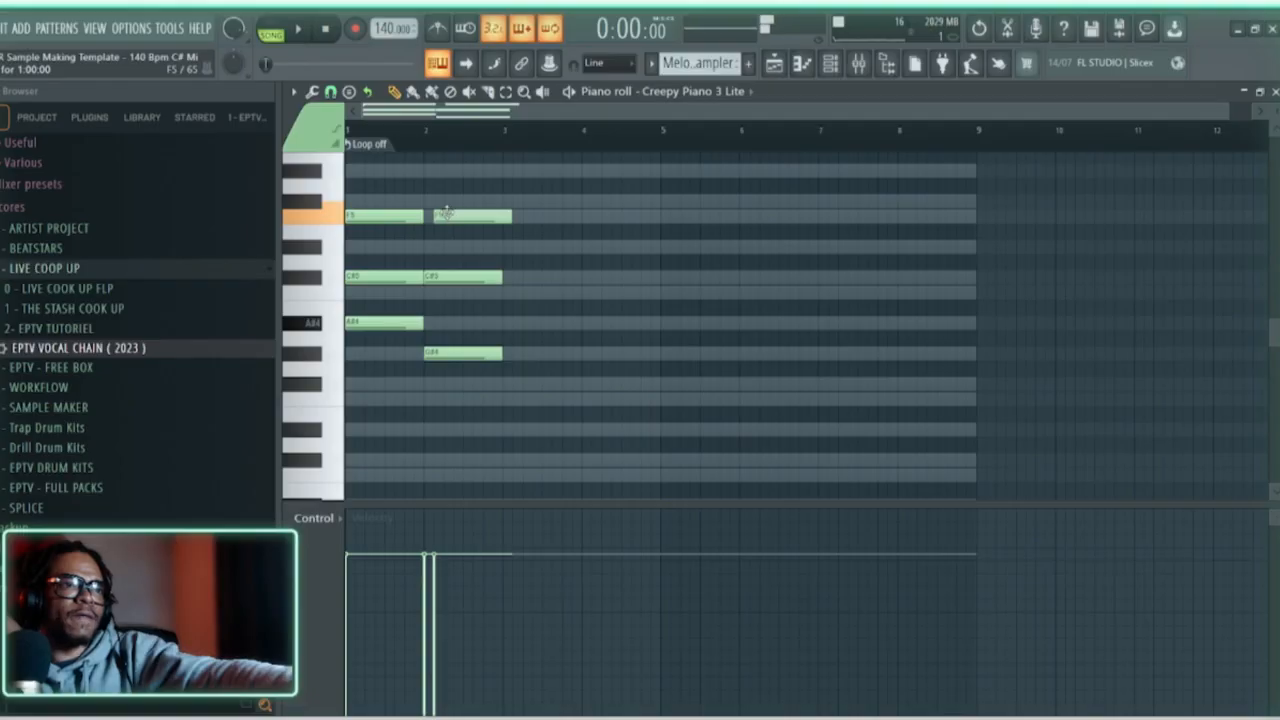
left_click_drag(446, 213, 443, 224)
key("space")
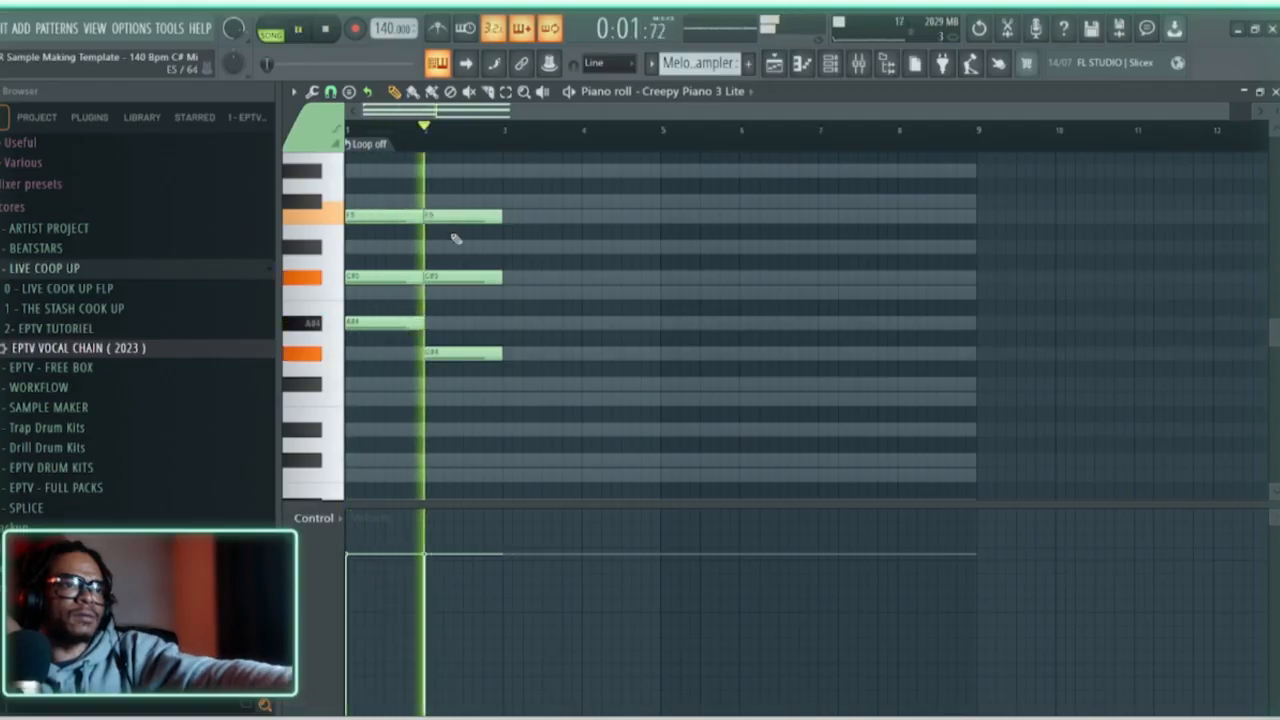
key("space")
key("space")
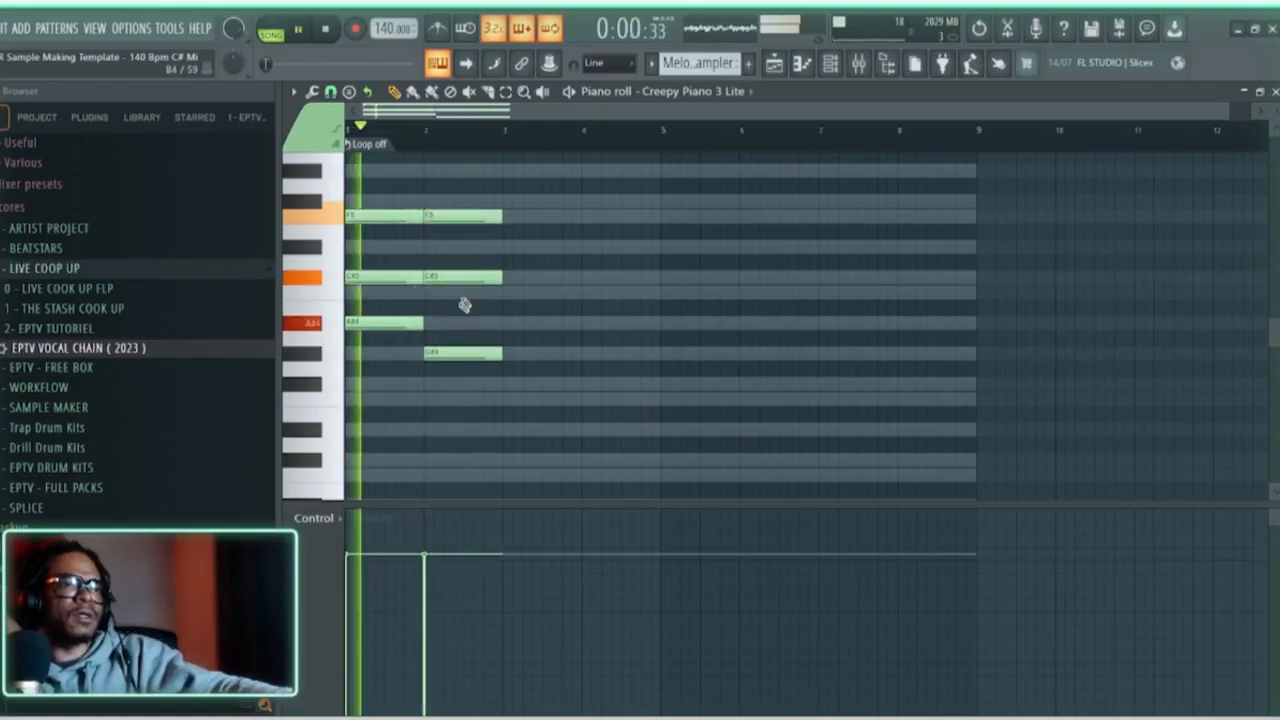
key("space")
Step: Raise the two lower notes of the bar 2 chord to A#4 and D#5, and play the progression
mouse_move(443, 345)
left_mouse_down()
mouse_move(451, 323)
mouse_move(434, 303)
mouse_move(444, 334)
left_mouse_up()
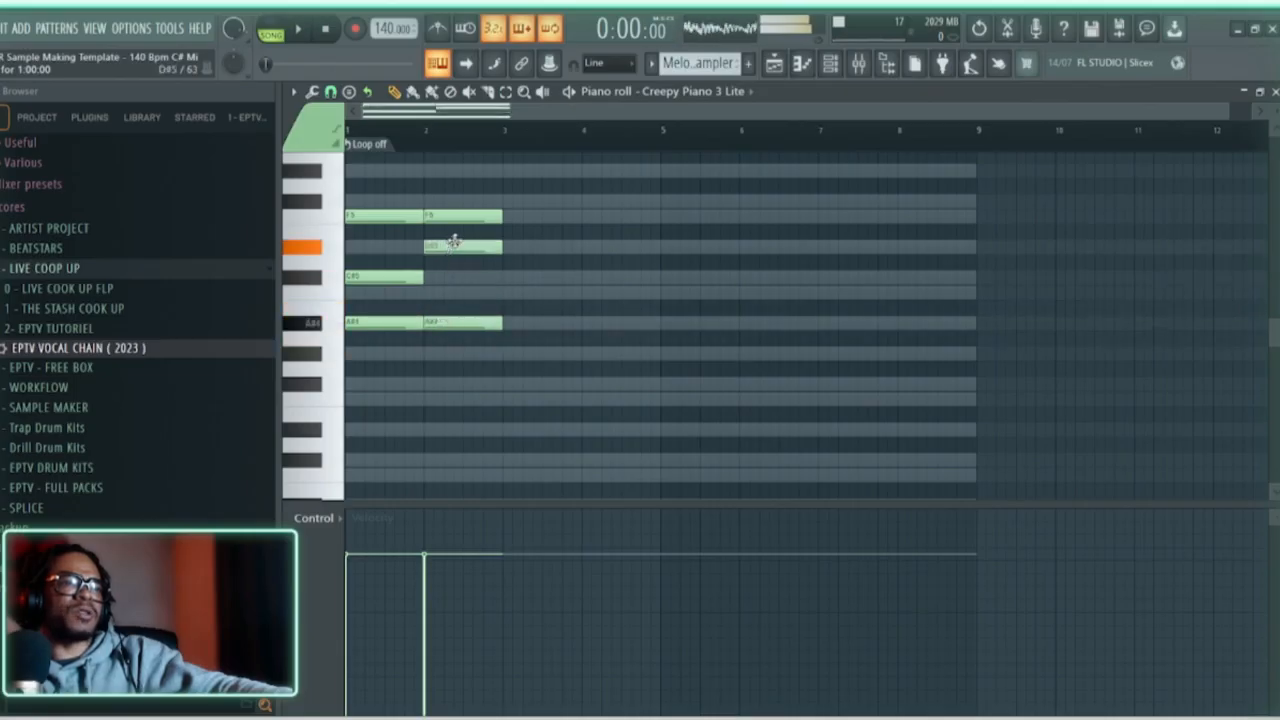
key("space")
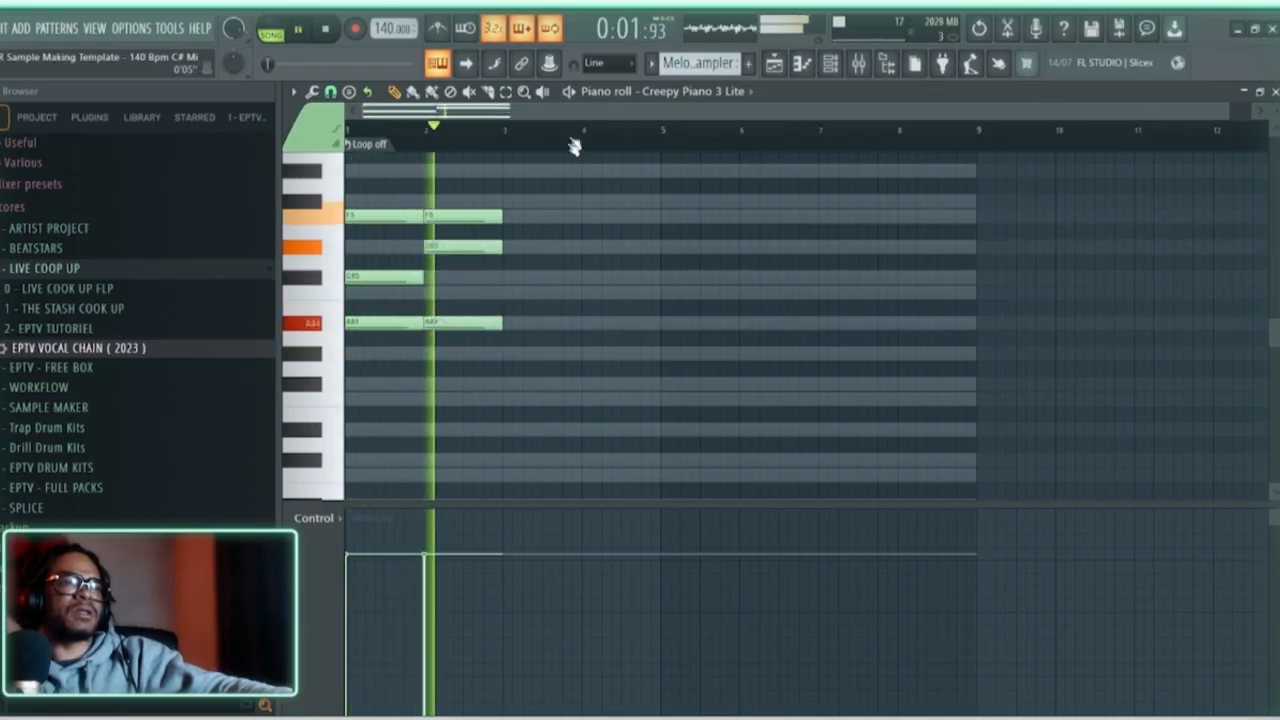
Step: Add a third one-bar chord of C5, D#5 and F#5 at bar 3, and listen to the progression
key("space")
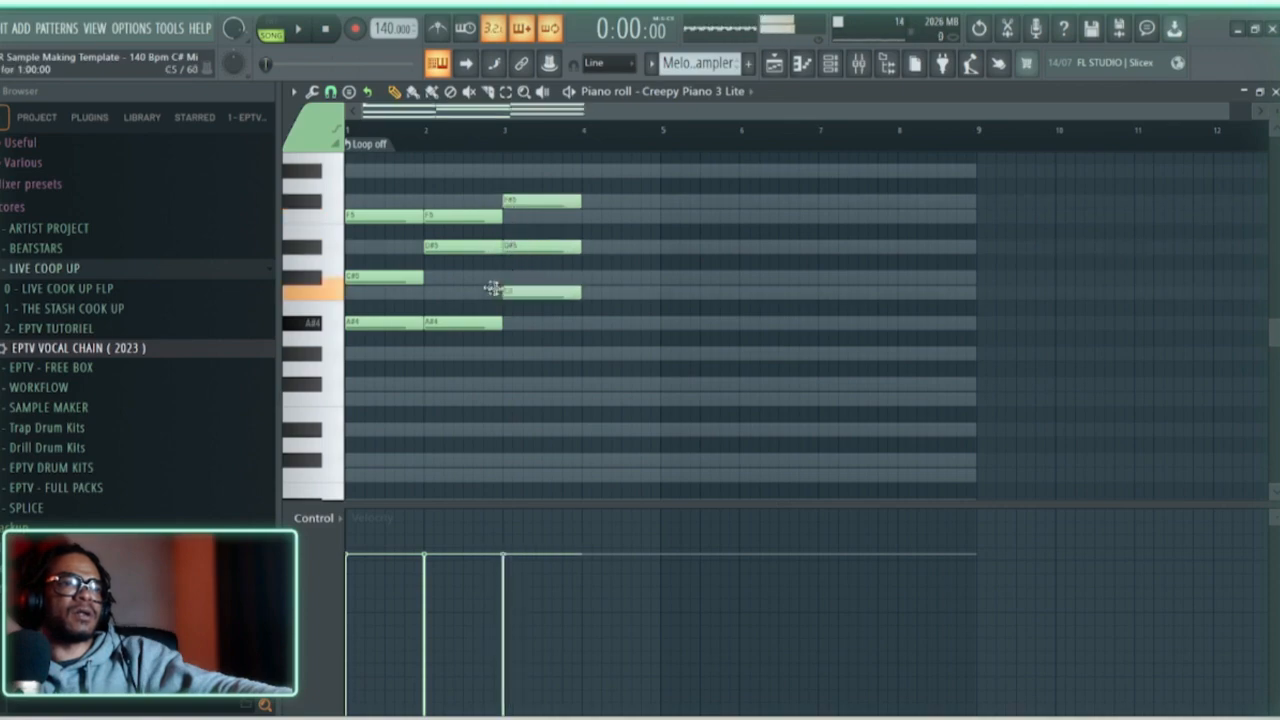
key("space")
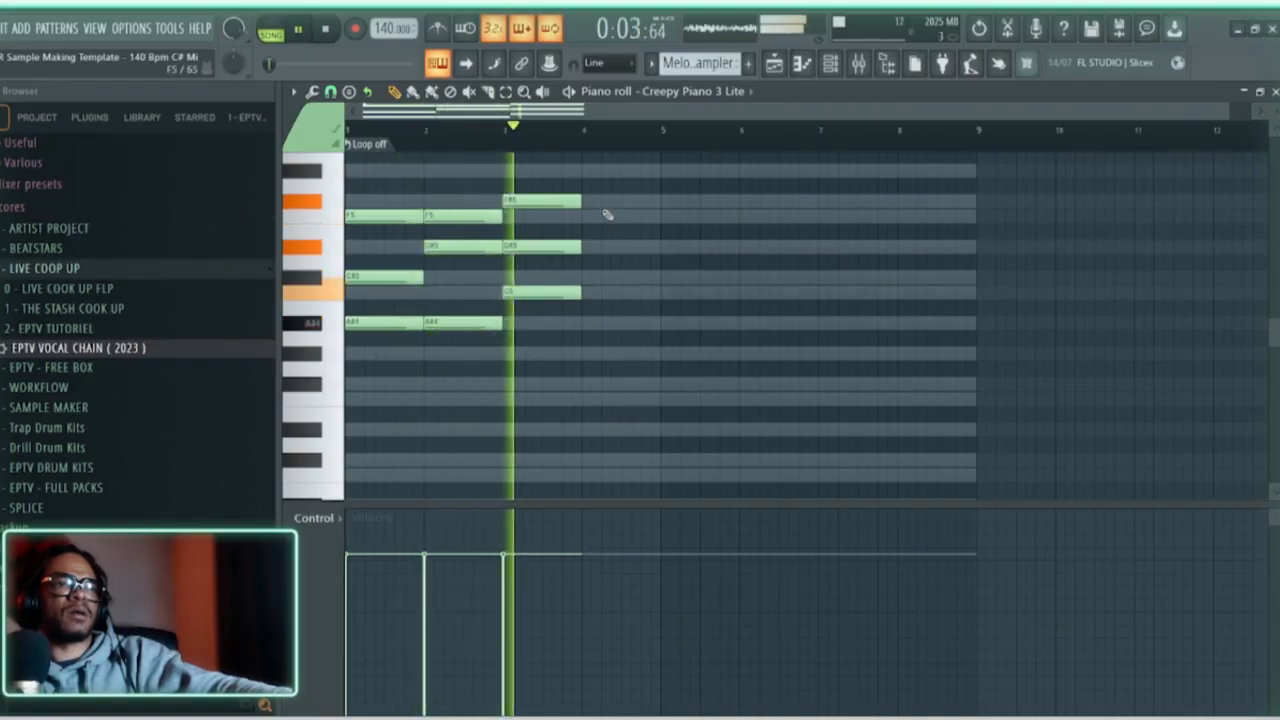
key("space")
Step: Add a fourth one-bar chord of A#4, C#5 and F5 at bar 4, and play the progression
left_click(583, 325)
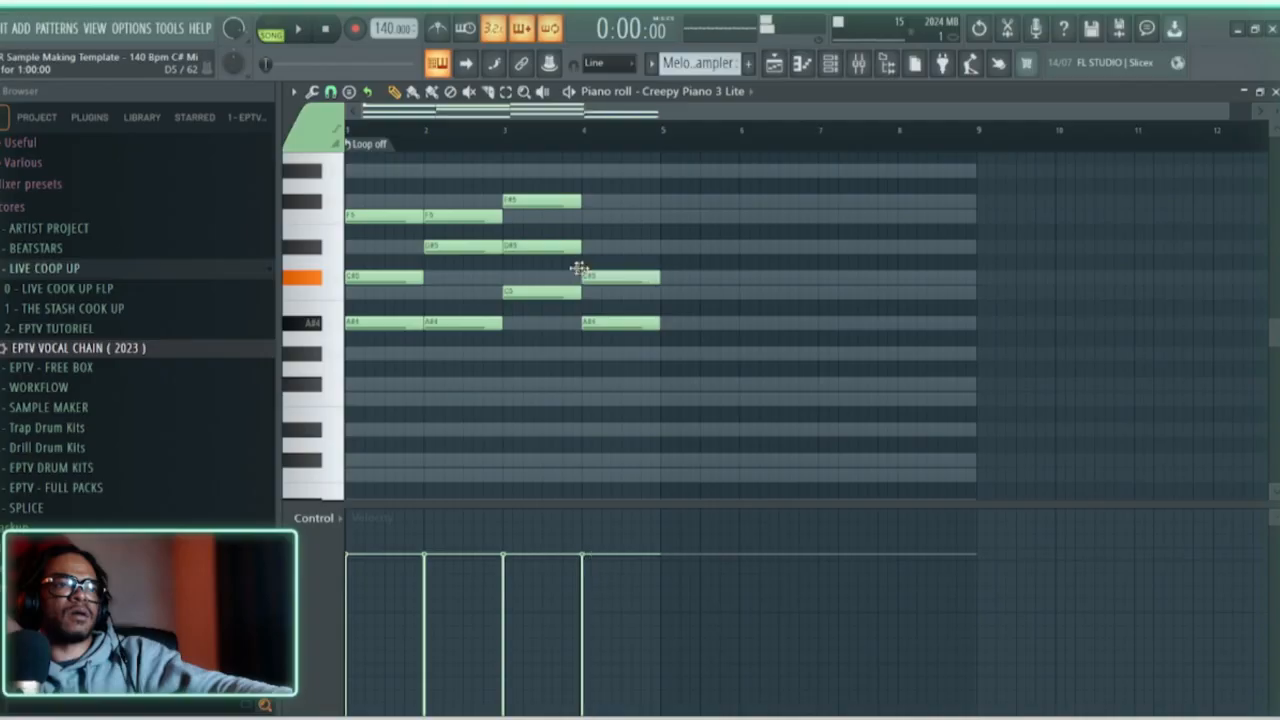
left_click_drag(583, 205, 586, 220)
key("space")
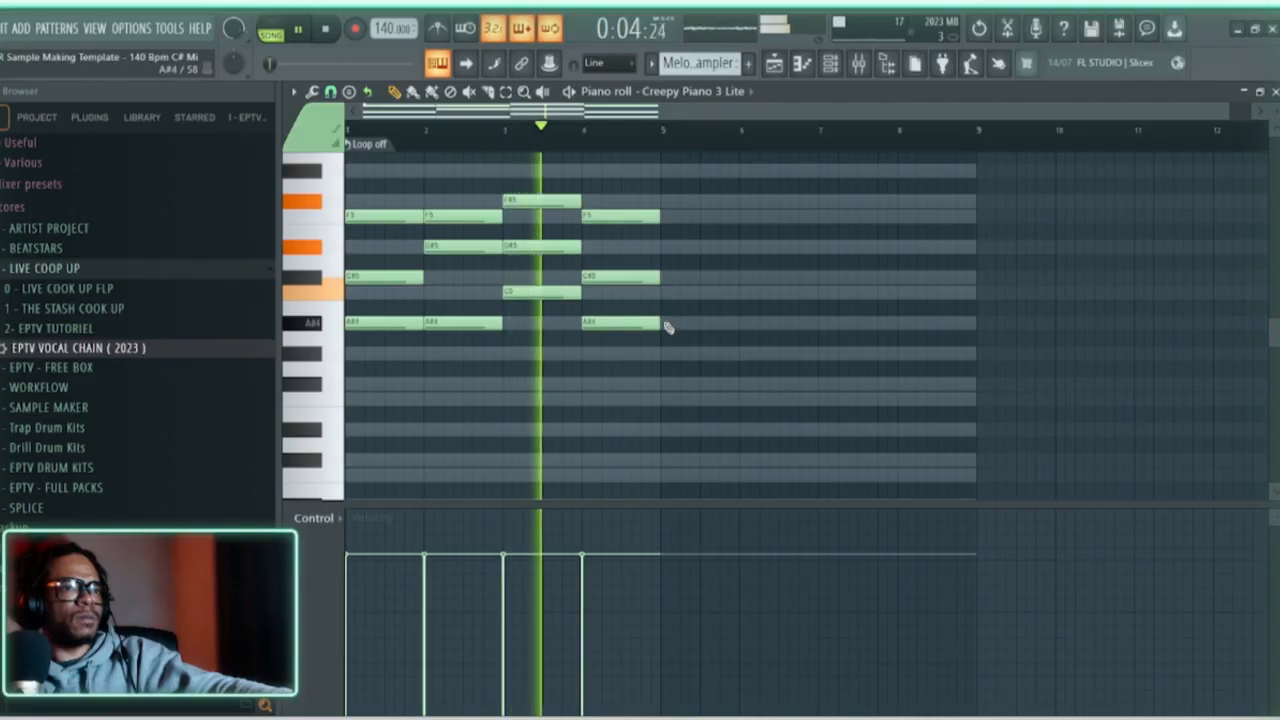
Step: Raise the top note of the bar 4 chord to F#5 and listen to the progression from the start
key("space")
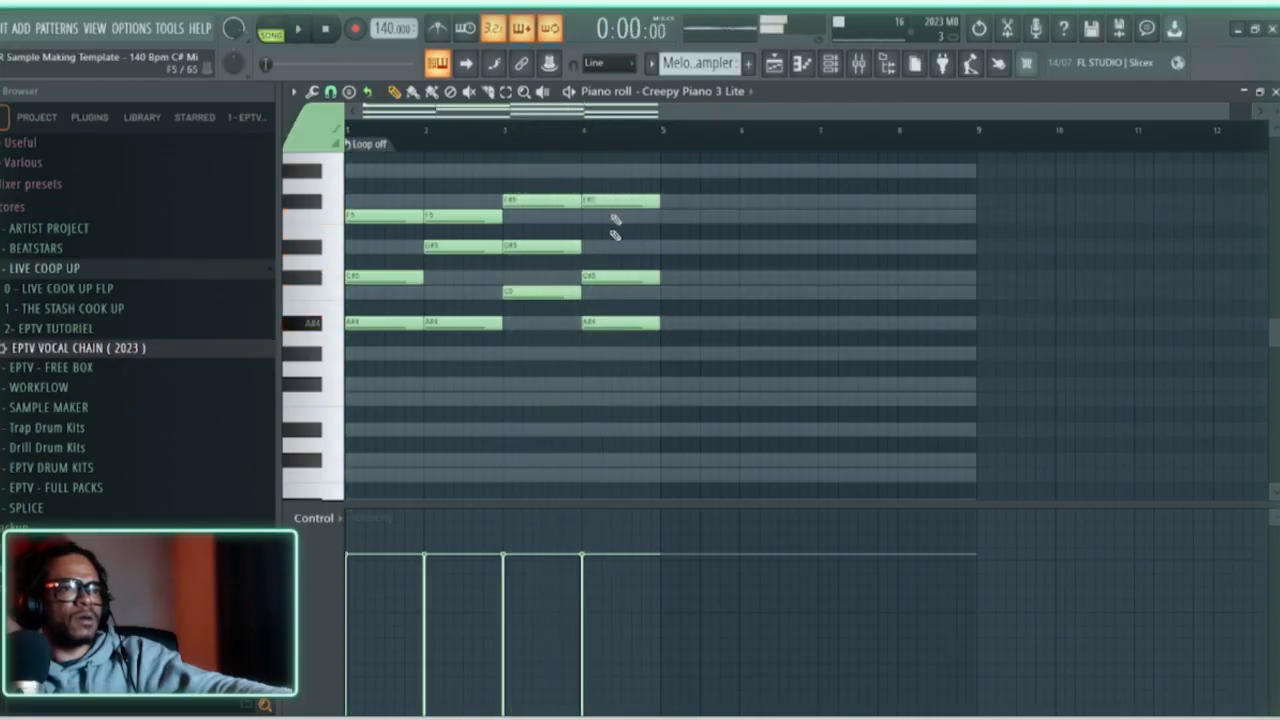
key("space")
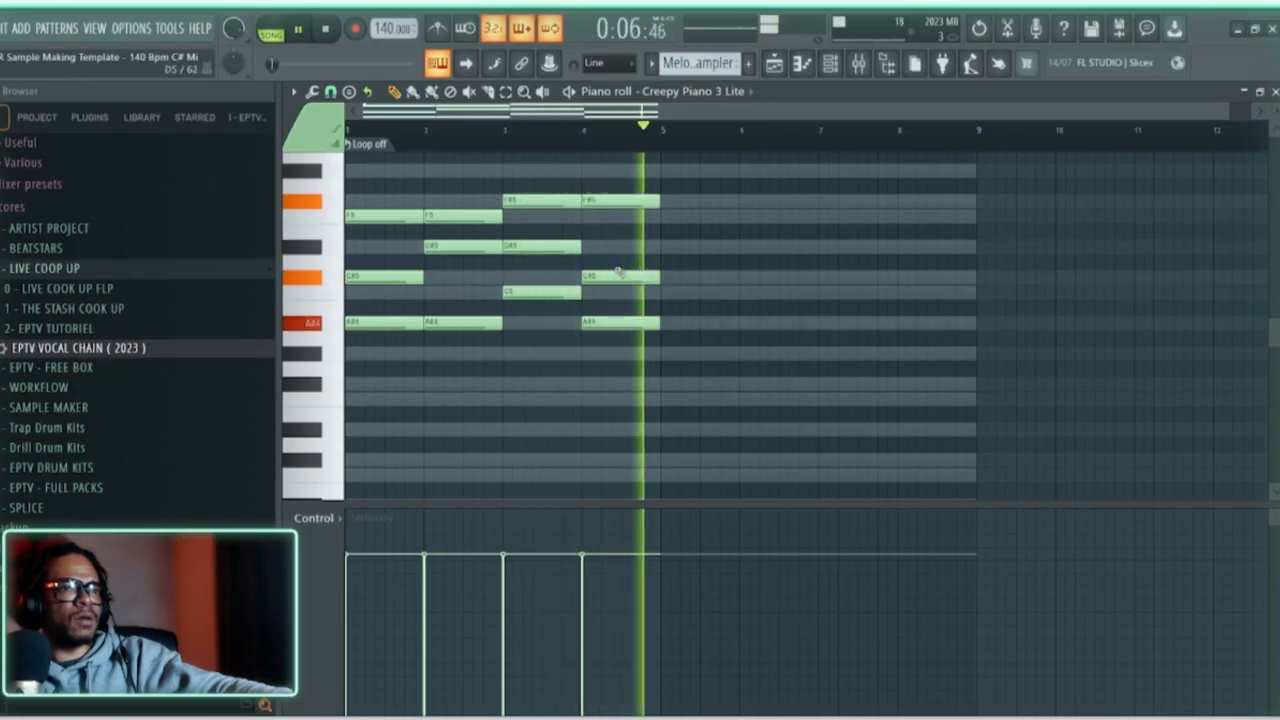
key("space")
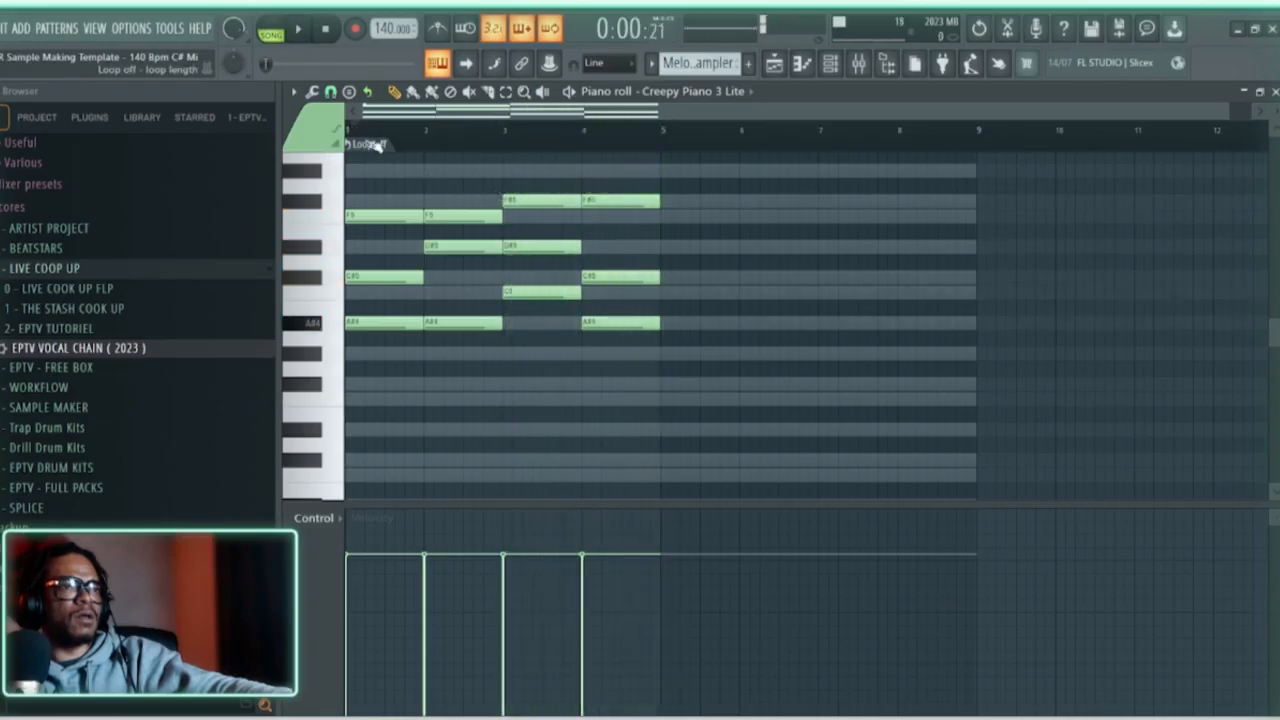
key("space")
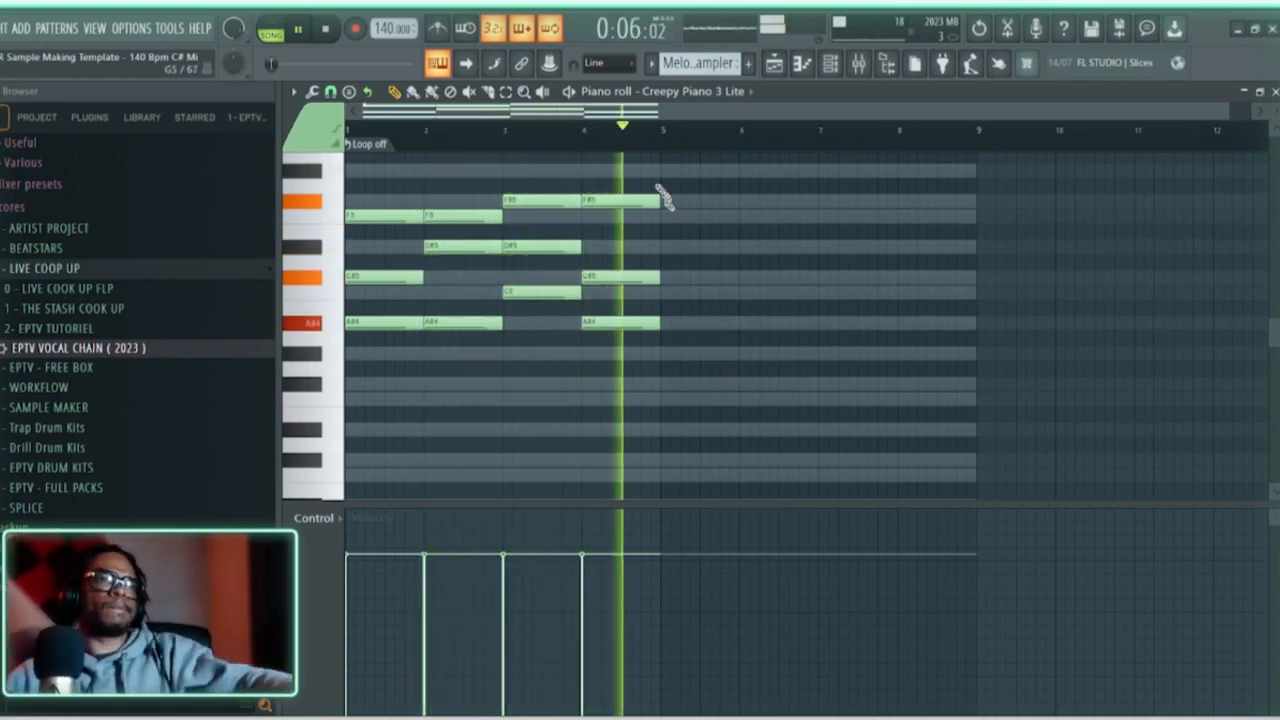
Step: Duplicate the four-bar chord progression into bars 5 to 8
left_click_drag(663, 195, 391, 374)
key("ctrl+b")
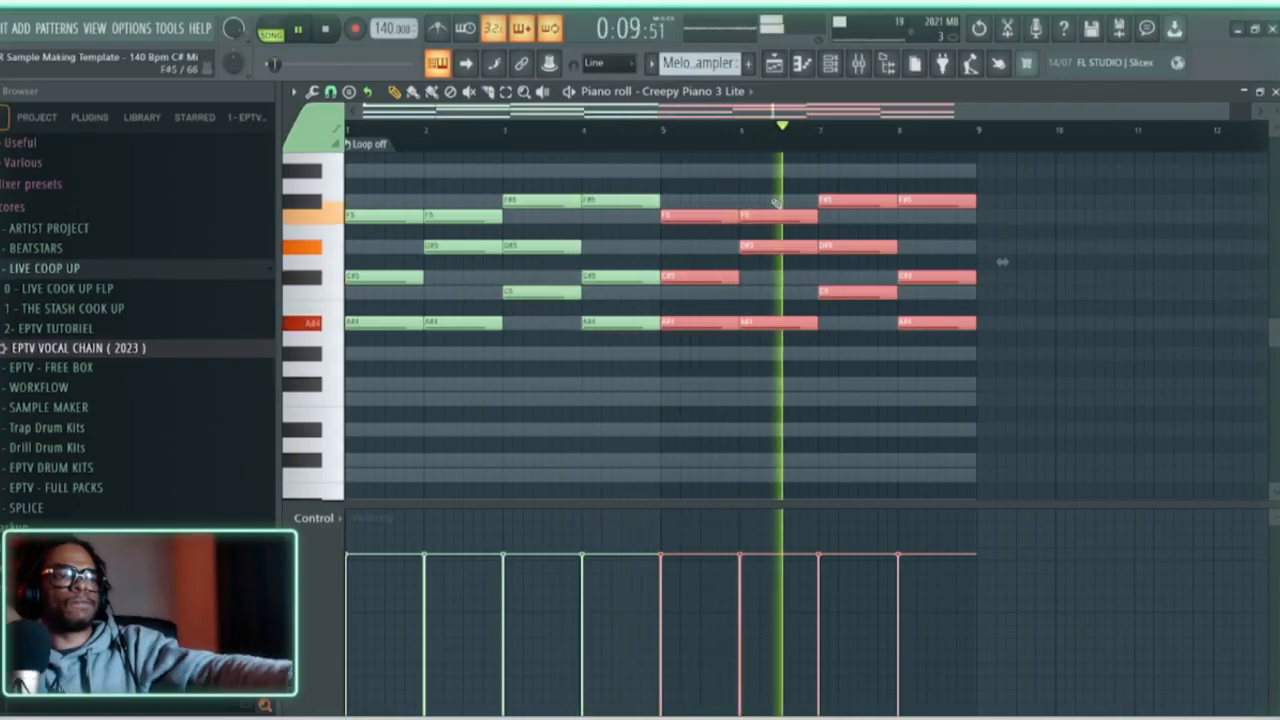
key("alt+a")
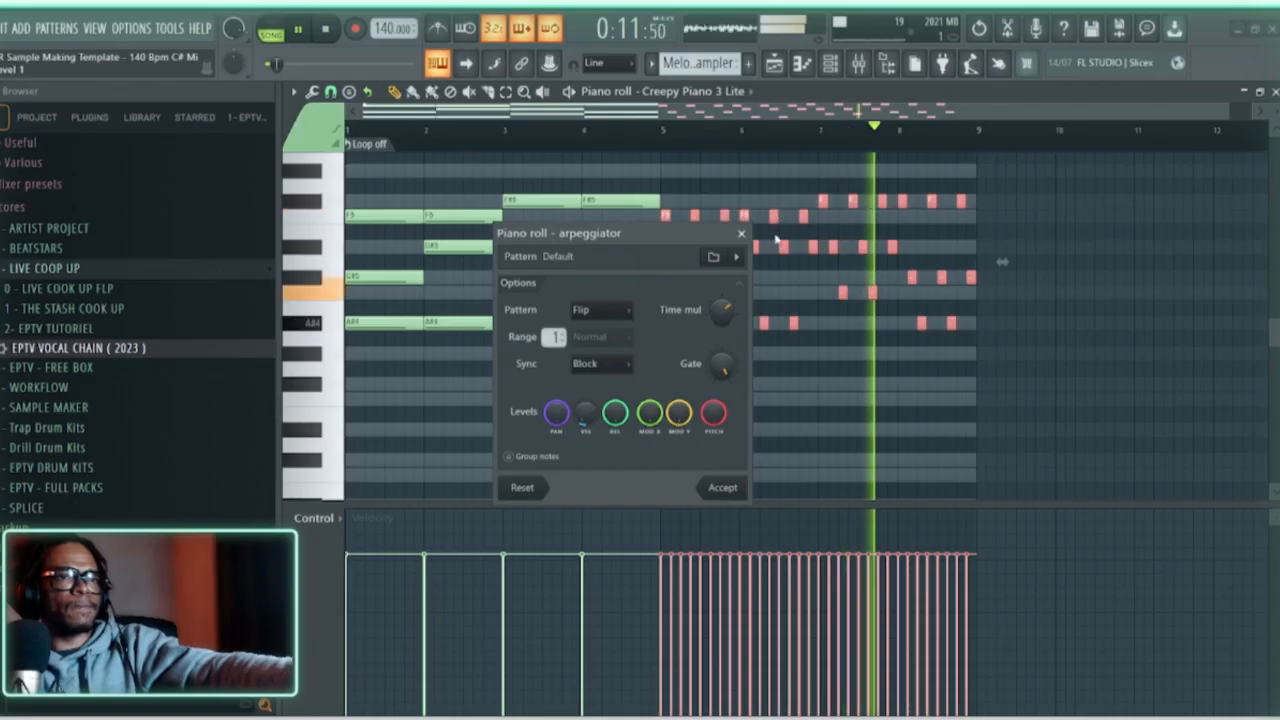
key("Escape")
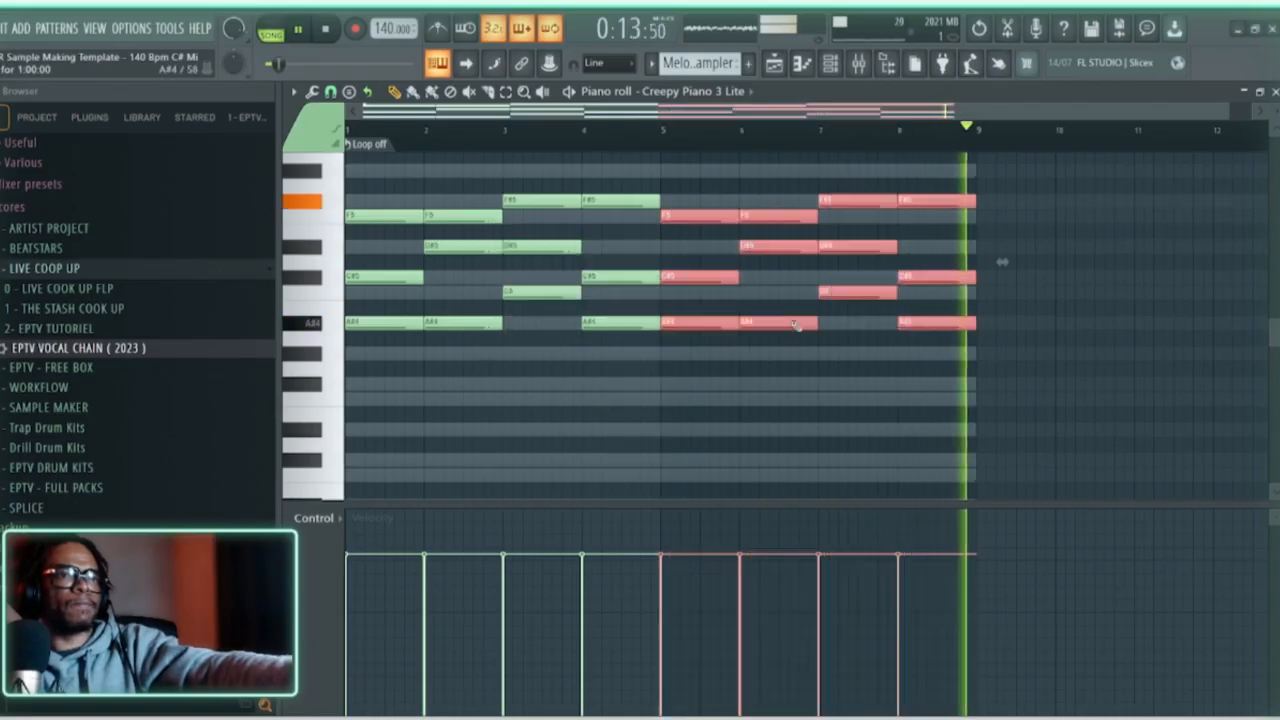
key("space")
key("space")
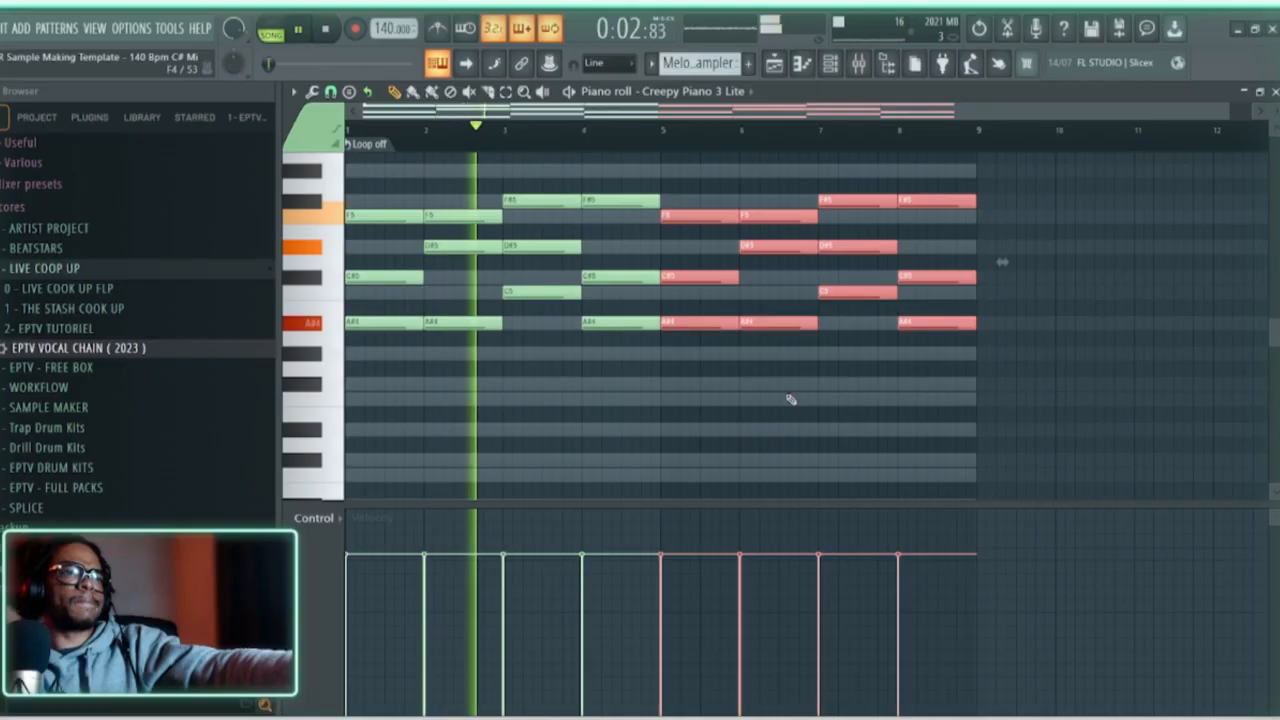
Step: Randomize the velocities of all chord notes with more variation, and apply the strumizer to stagger their starts
key("ctrl+a")
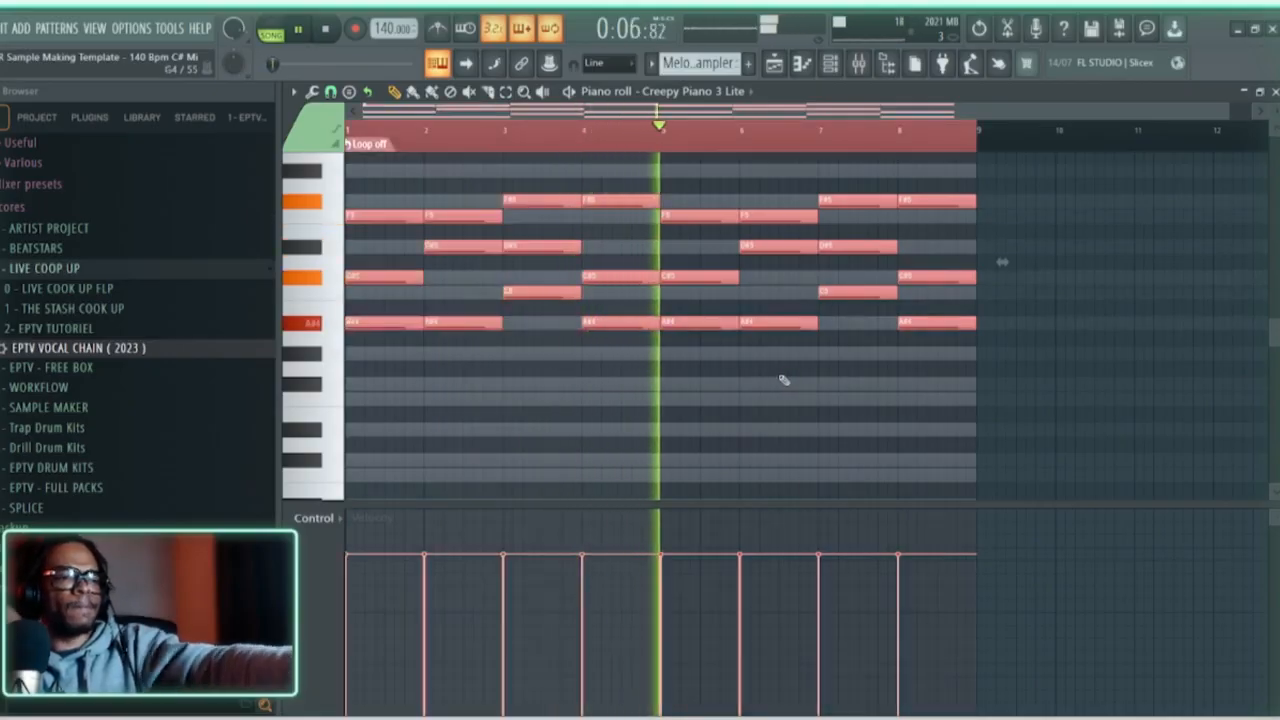
key("alt+r")
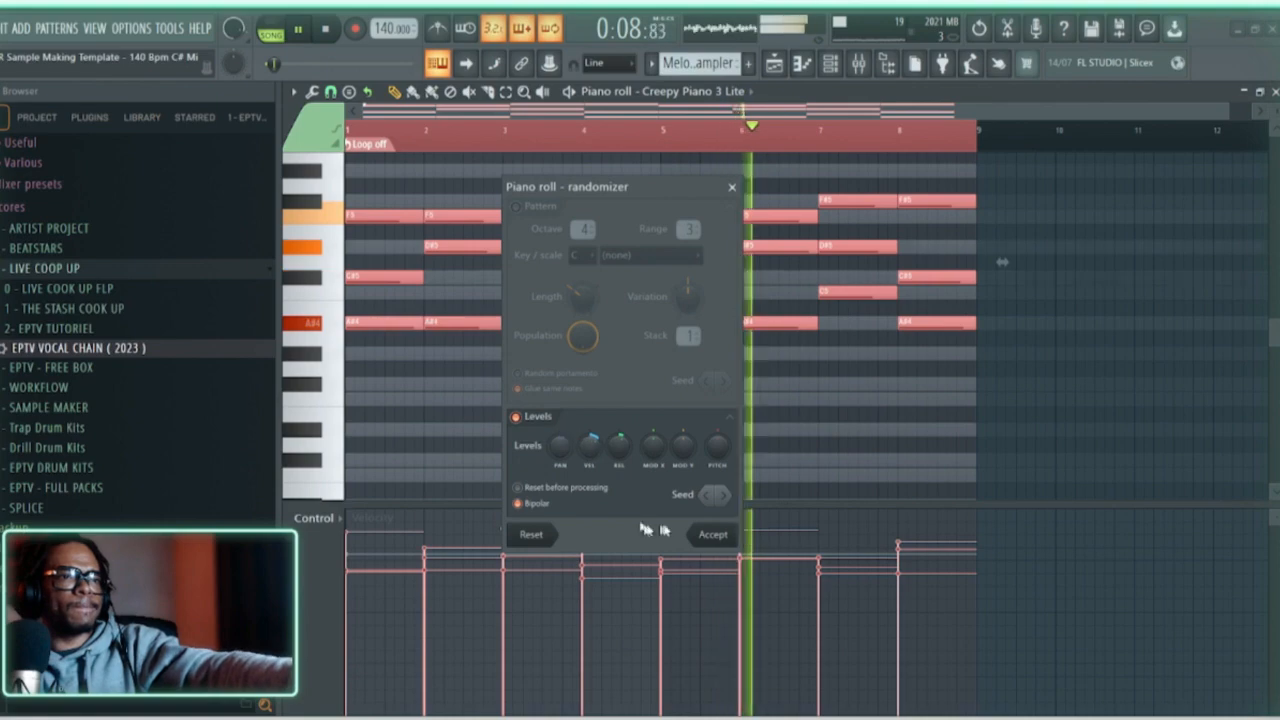
left_click_drag(595, 447, 597, 435)
left_click(713, 534)
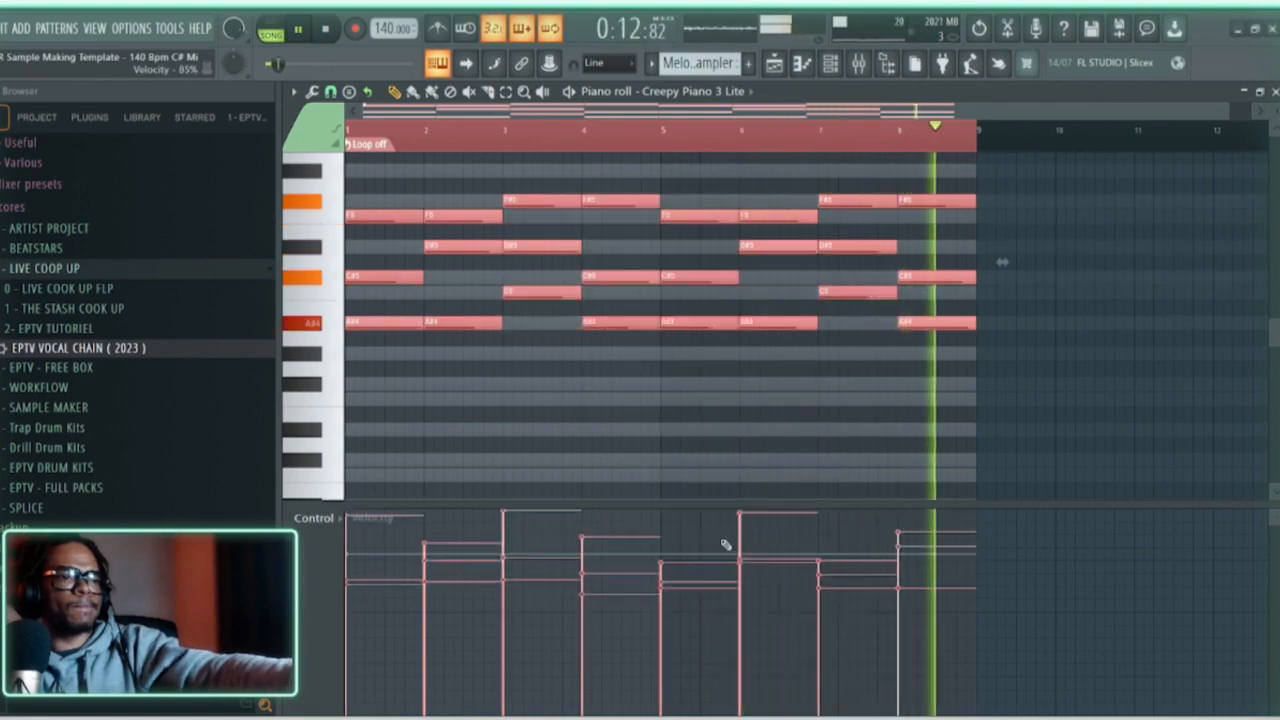
key("alt+s")
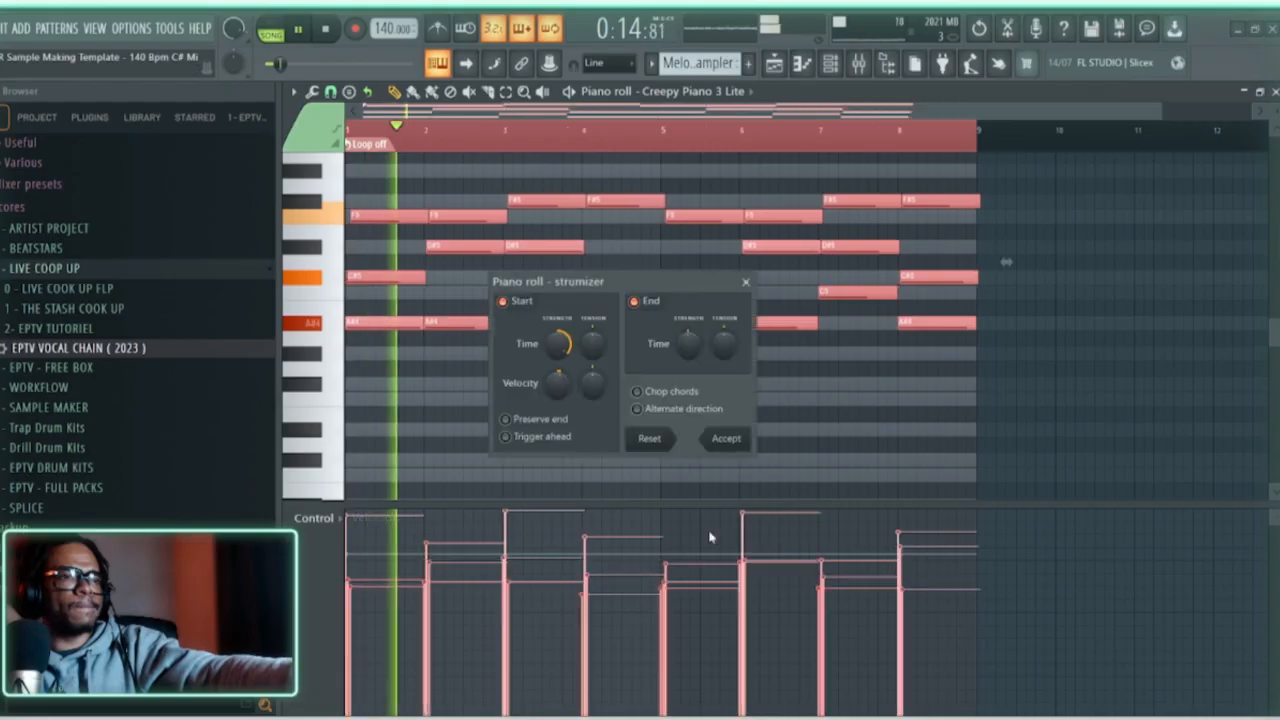
left_click(740, 445)
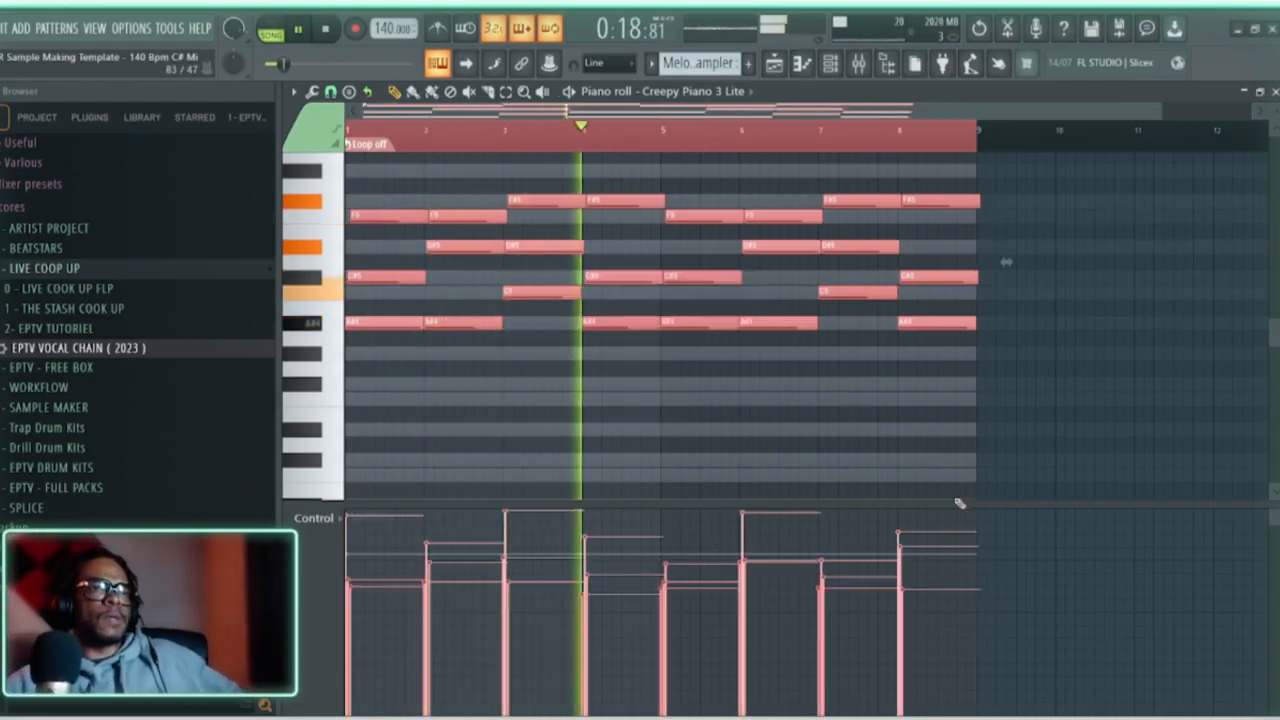
Step: Copy the Creepy Piano 3 Lite chord notes onto the Quiet Piano channel and bring up the playlist
mouse_move(897, 717)
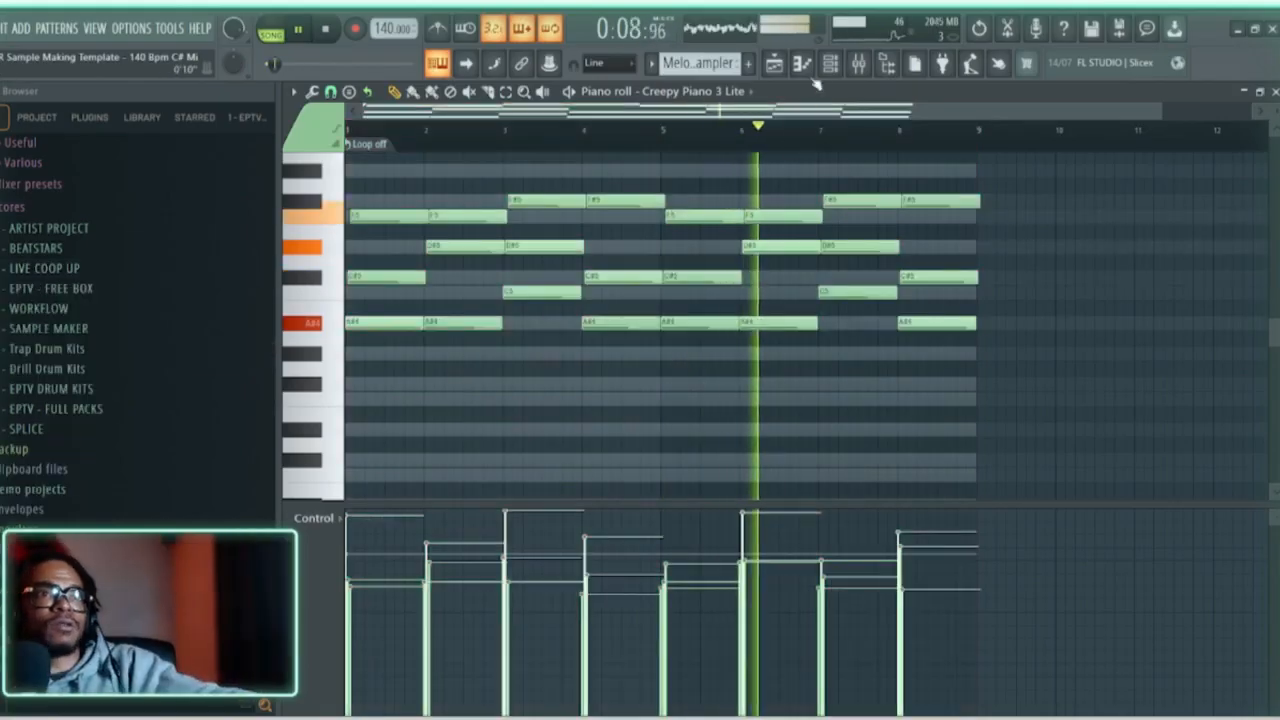
key("F6")
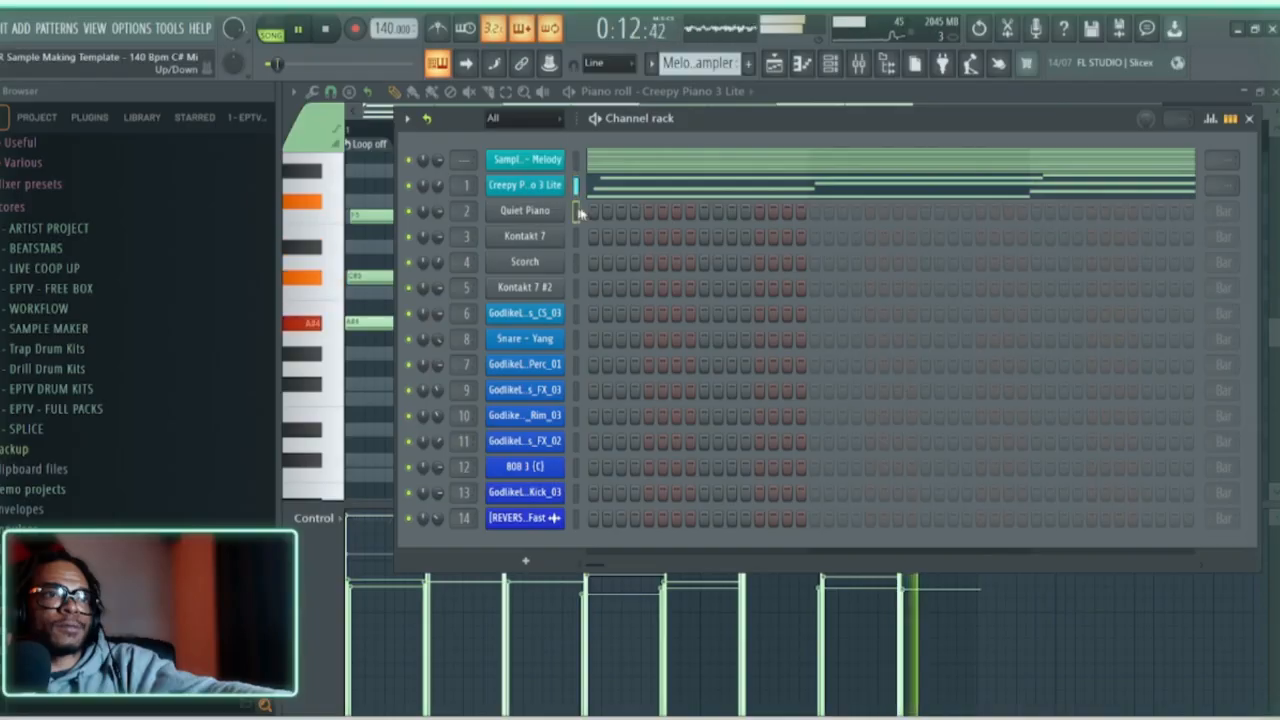
key("ctrl+v")
key("F5")
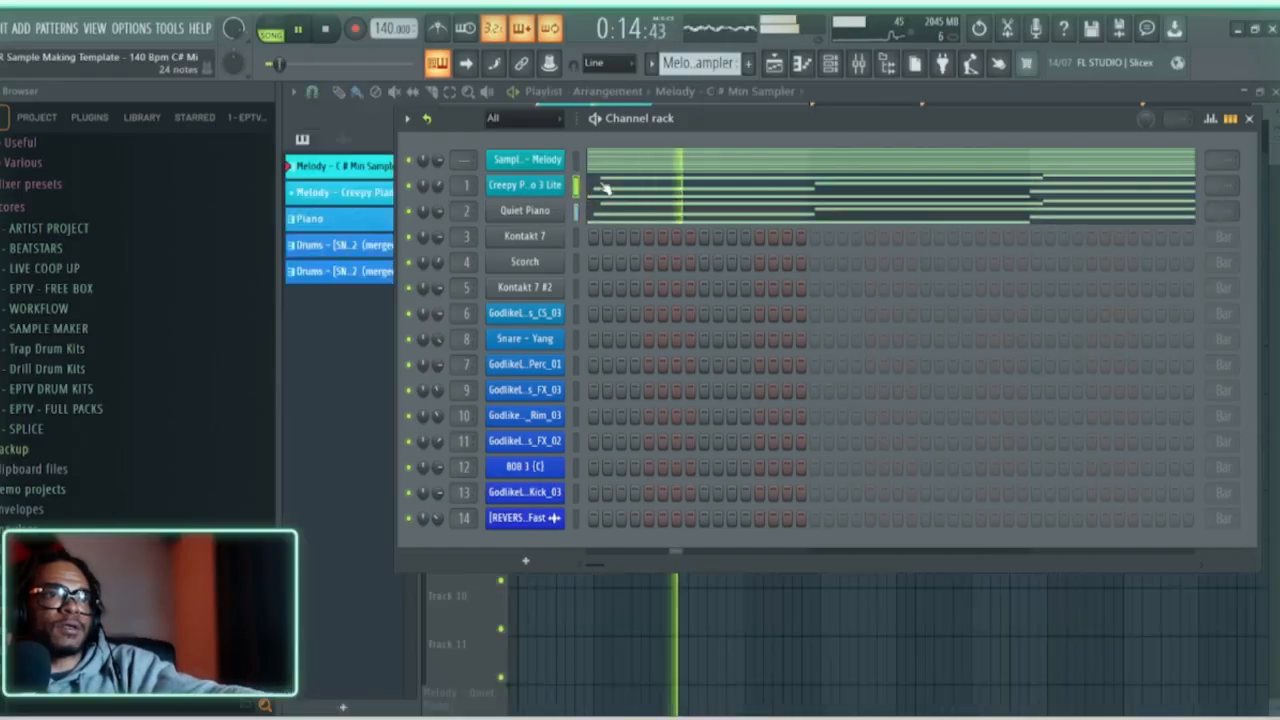
Step: Listen to the chord notes on the Quiet Piano channel, and mute it to hear Creepy Piano 3 Lite alone
left_click(600, 207)
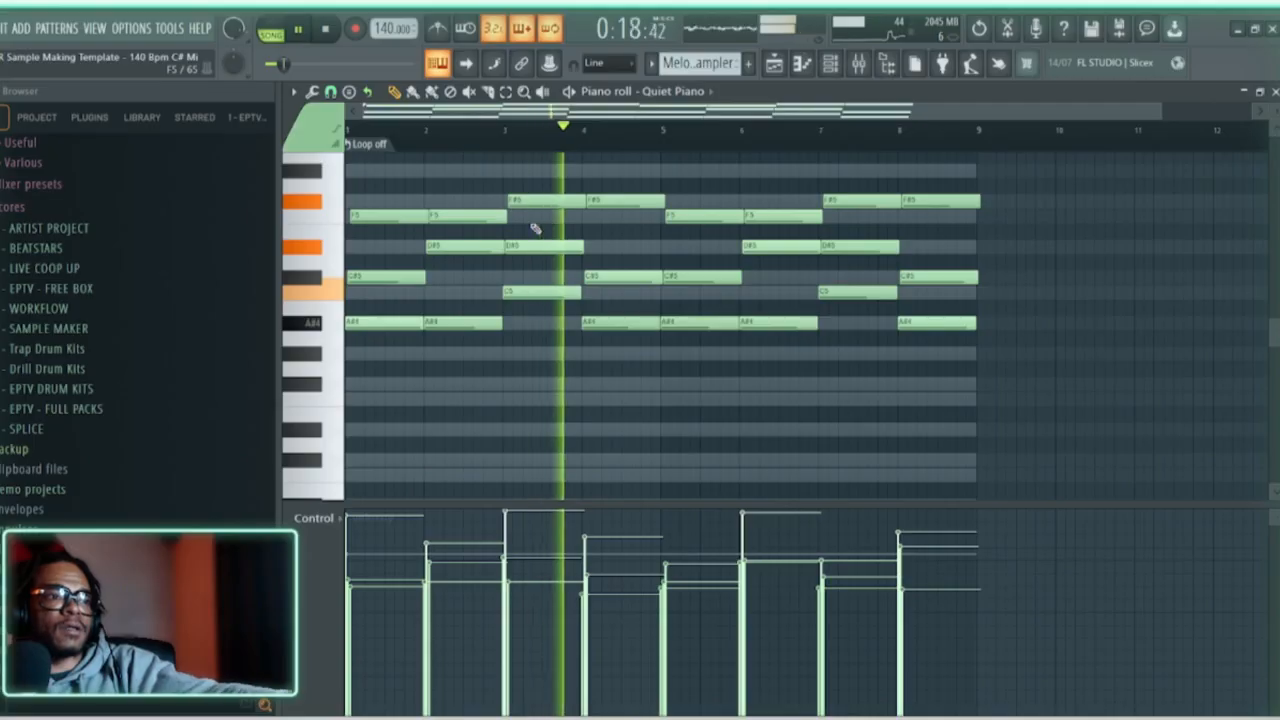
key("ctrl+a")
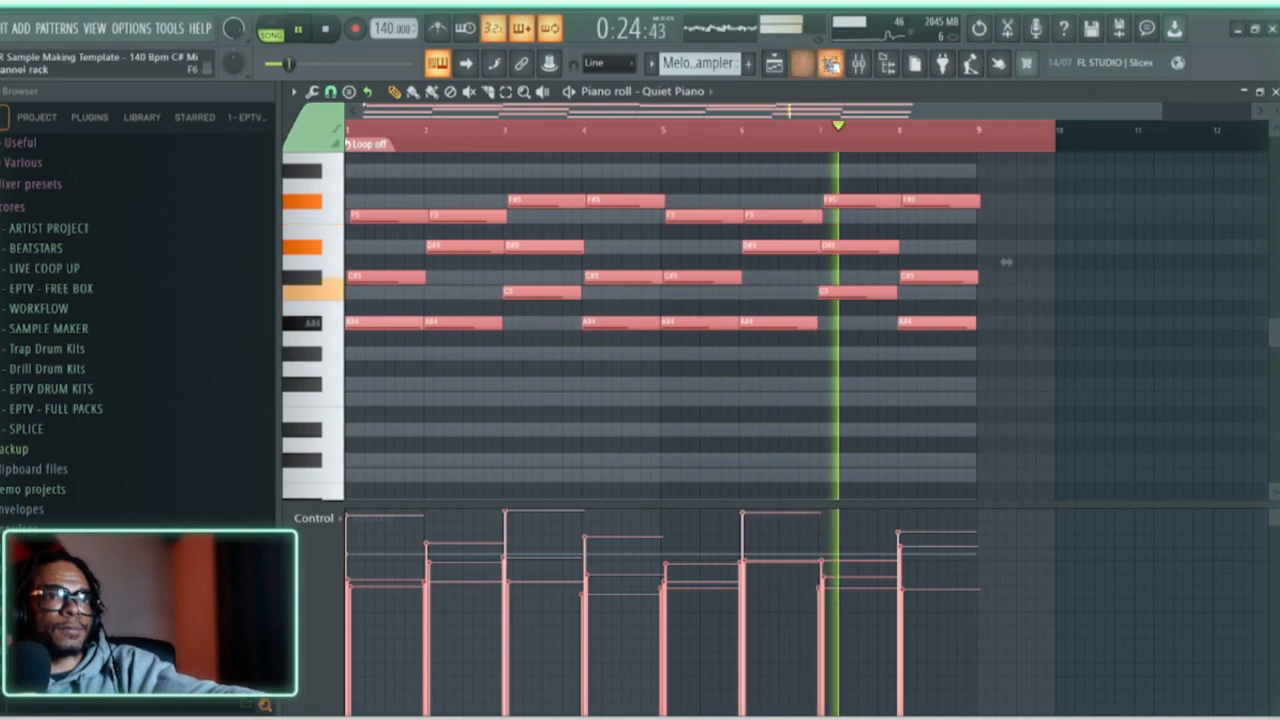
left_click(829, 63)
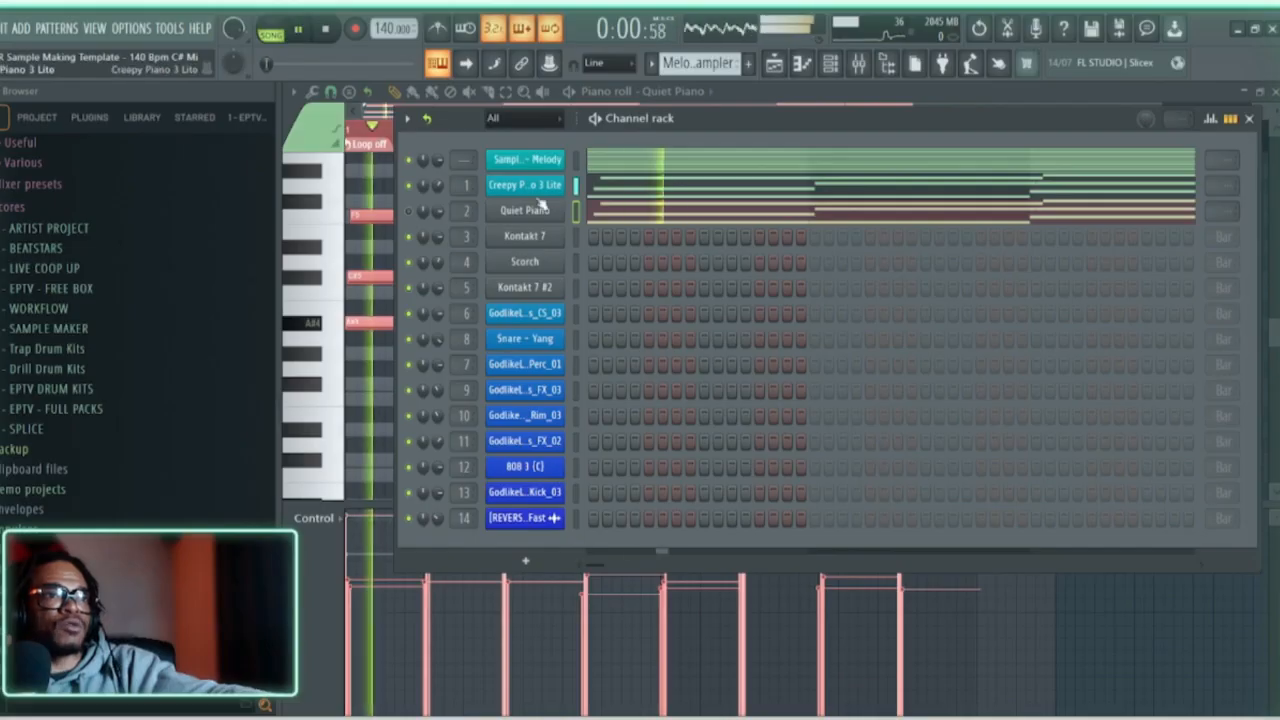
left_click(780, 68)
Step: Switch back to the Melody - C # Min Sampler pattern and cut the notes from the Quiet Piano channel
left_click(829, 63)
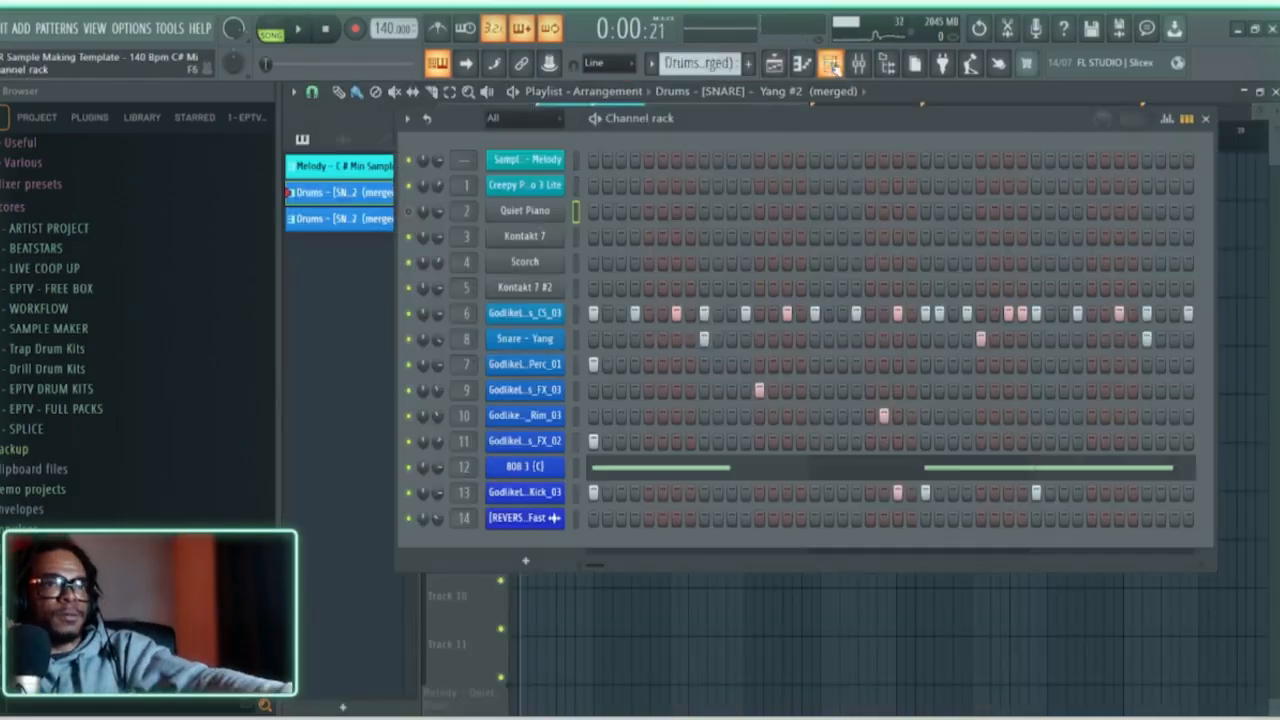
left_click(776, 66)
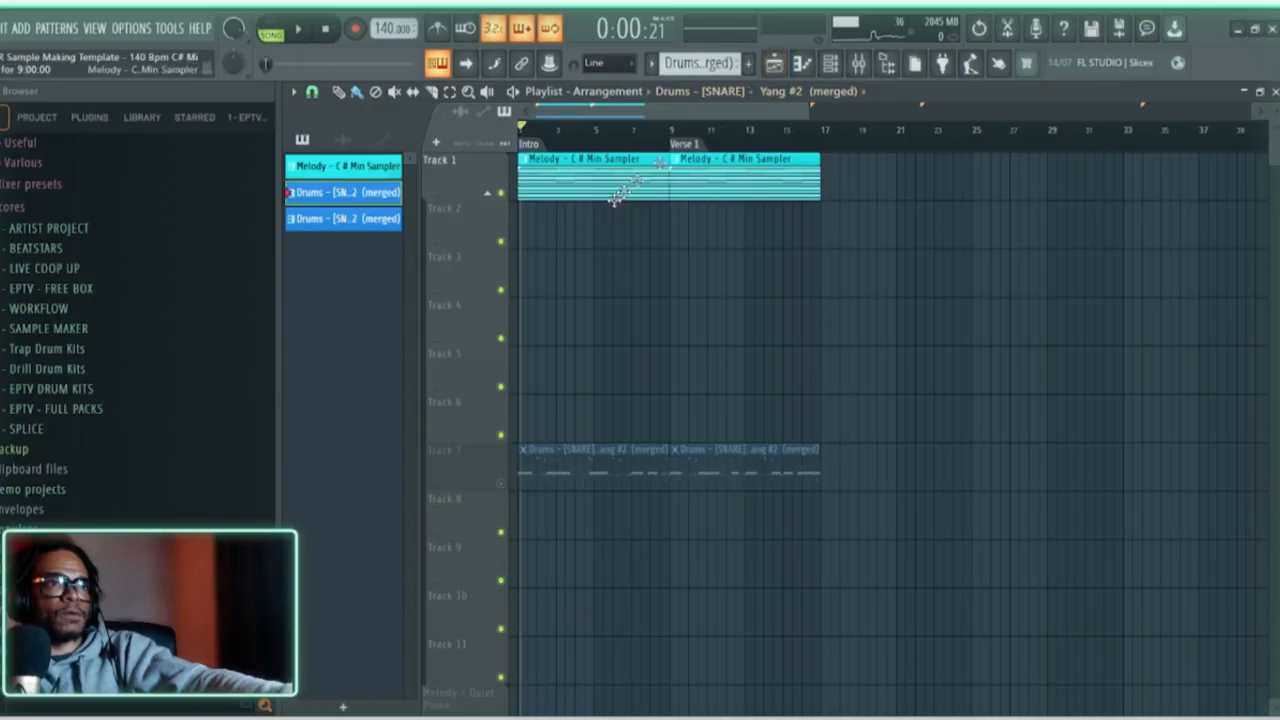
left_click(830, 63)
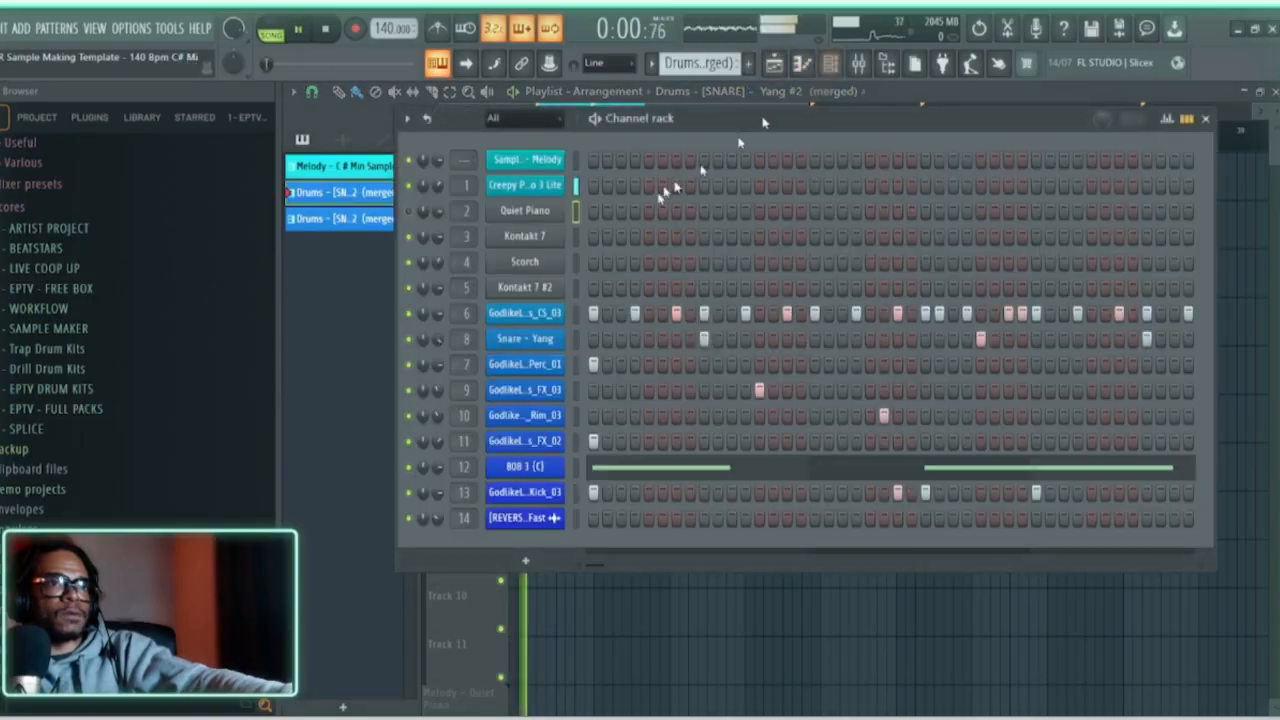
scroll(667, 64, "up", 1)
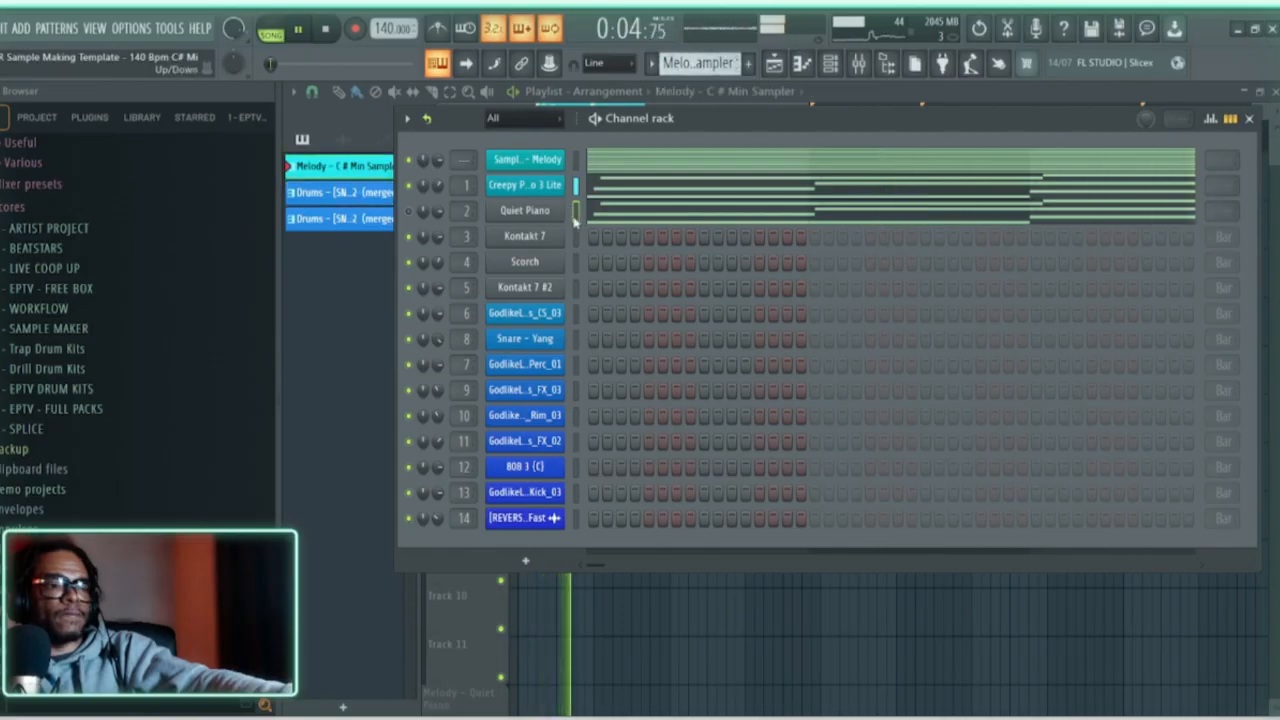
key("ctrl+x")
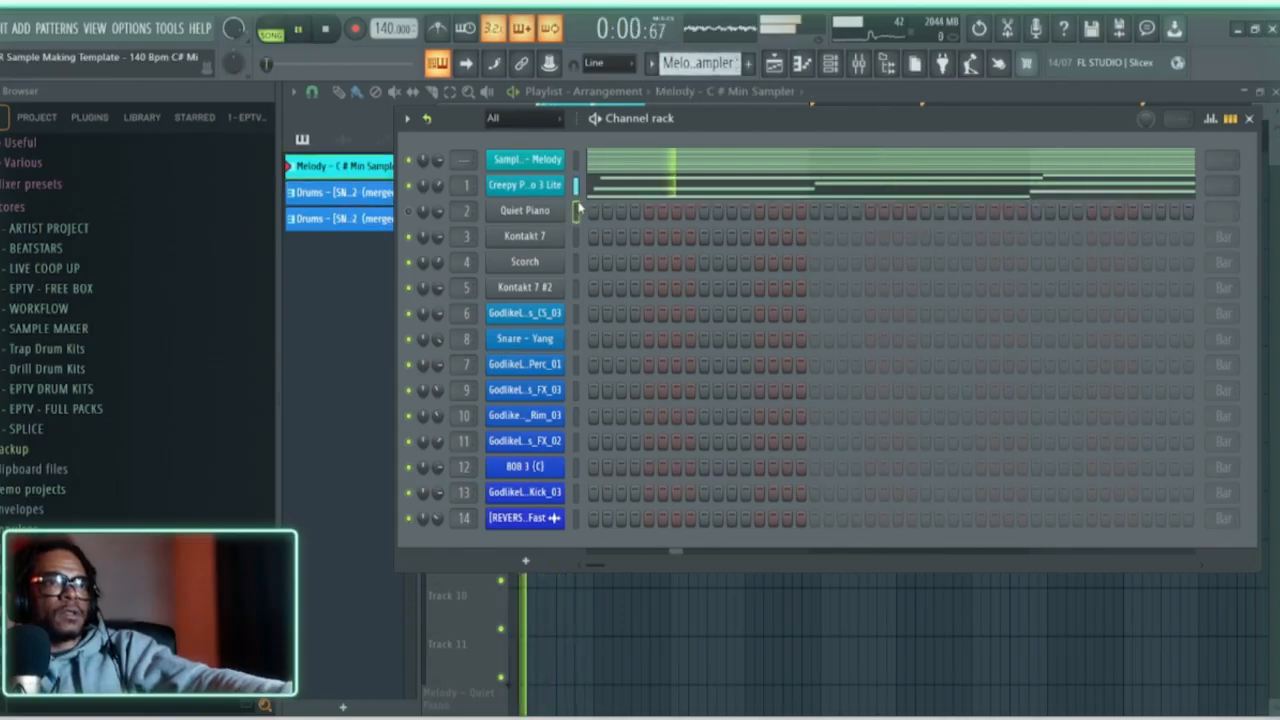
Step: Select the intro melody clip, and shorten the last chord's C#5 and F#5 notes on Creepy Piano 3 Lite to stay within bar 9's start
left_click(771, 66)
left_click_drag(564, 166, 641, 213)
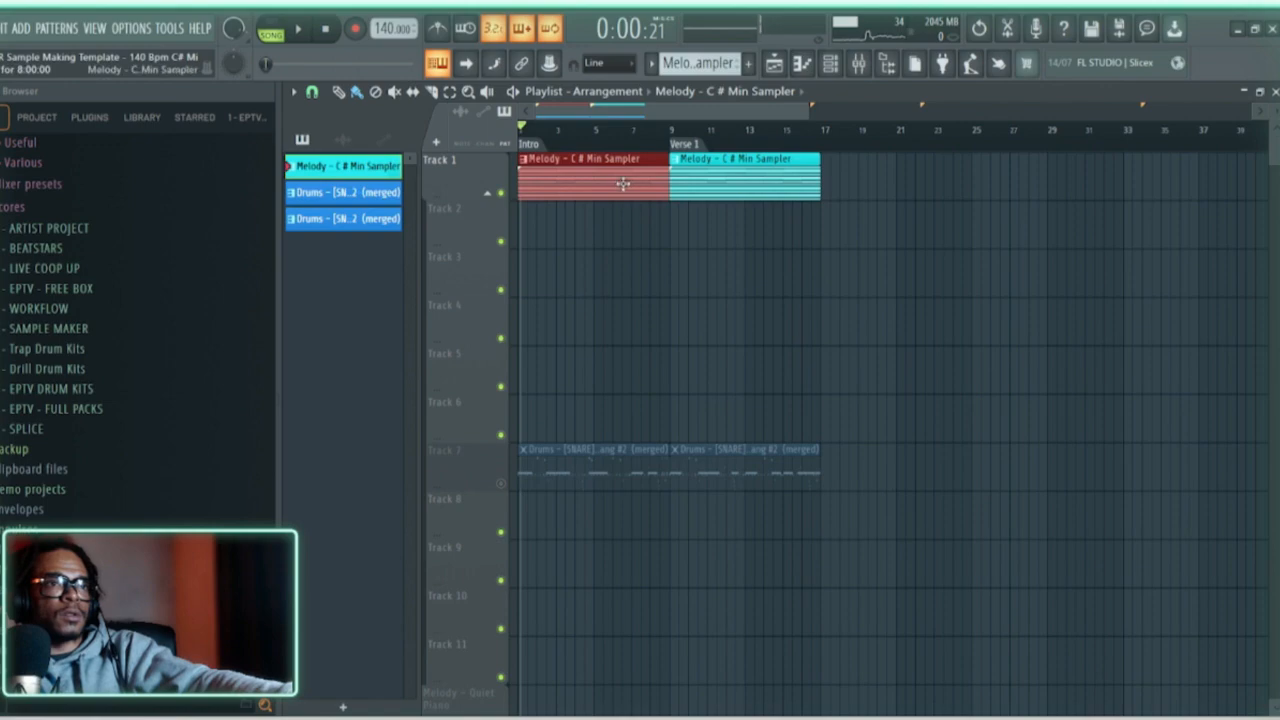
left_click(829, 65)
left_click(790, 187)
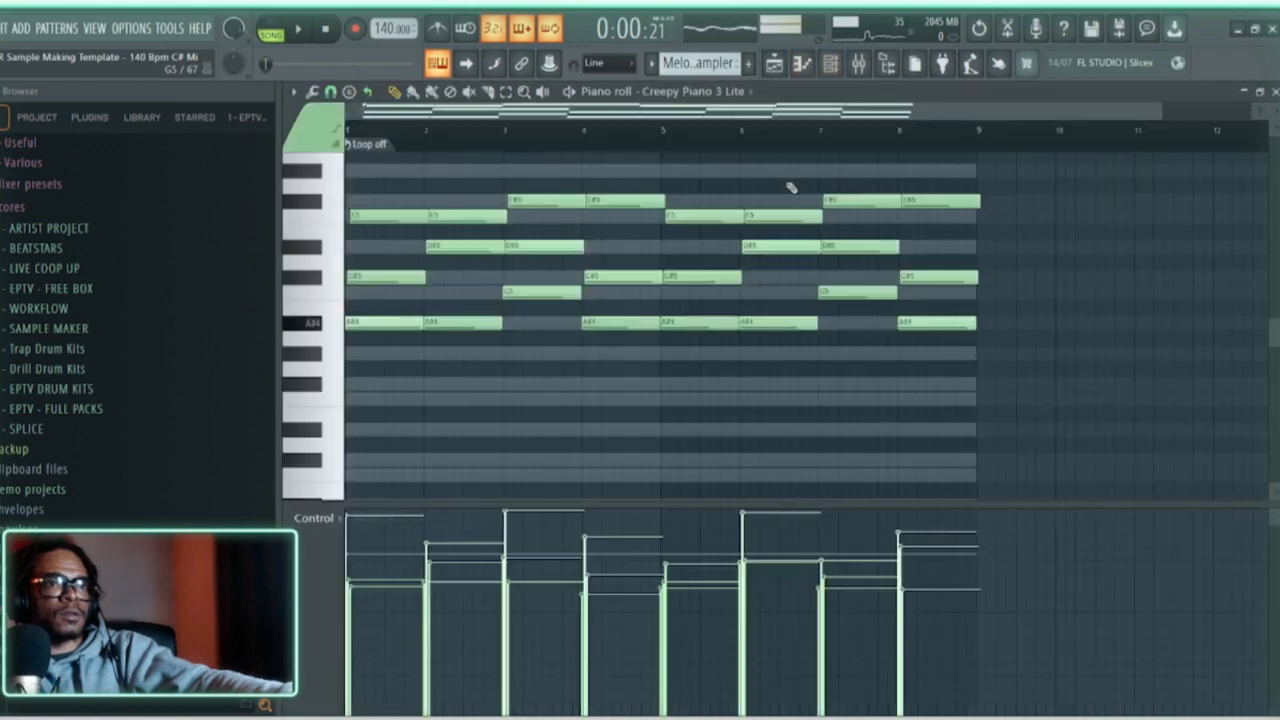
scroll(1098, 132, "up", 6)
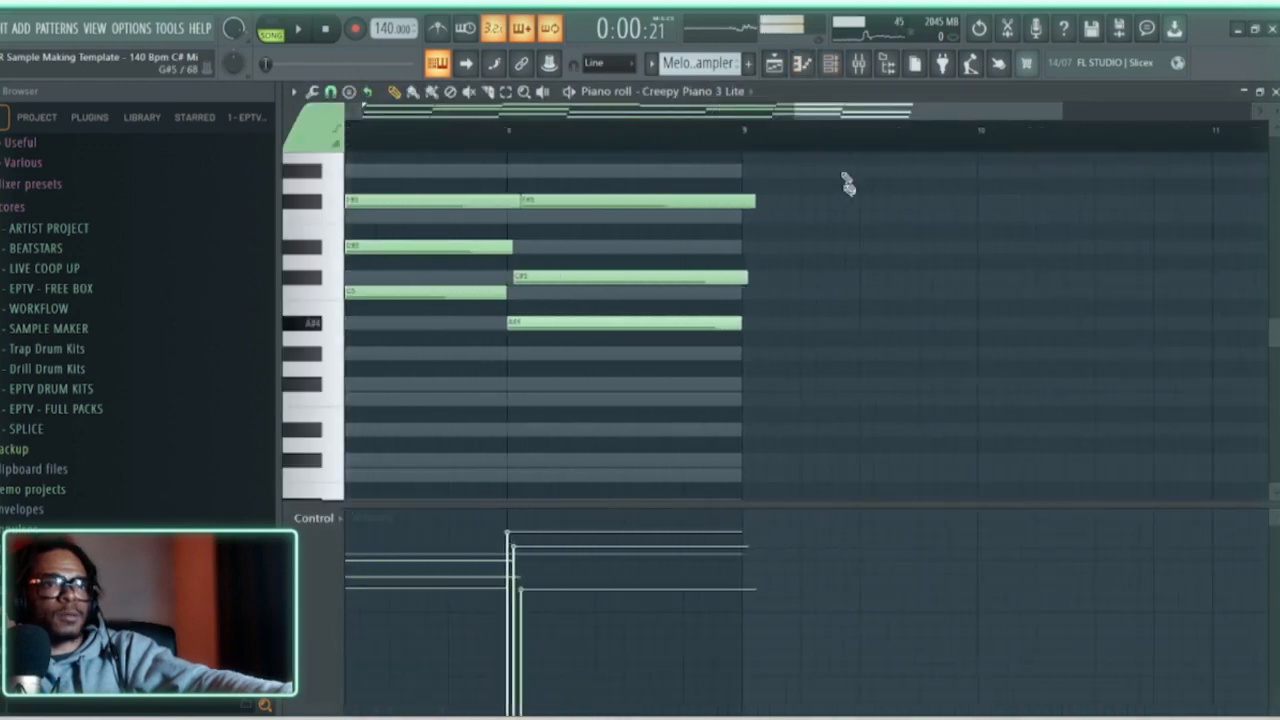
left_click_drag(838, 168, 672, 304)
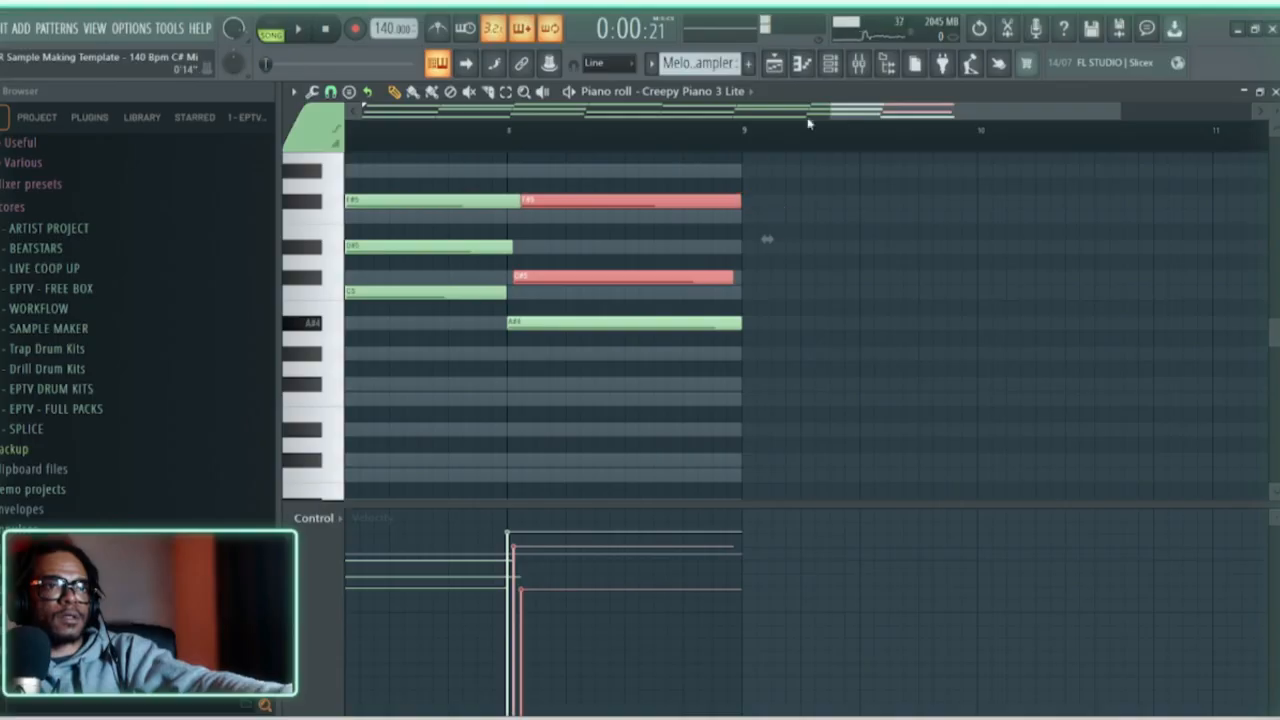
Step: Consolidate the selected intro melody clip into an audio clip on its own track in the playlist
left_click(780, 66)
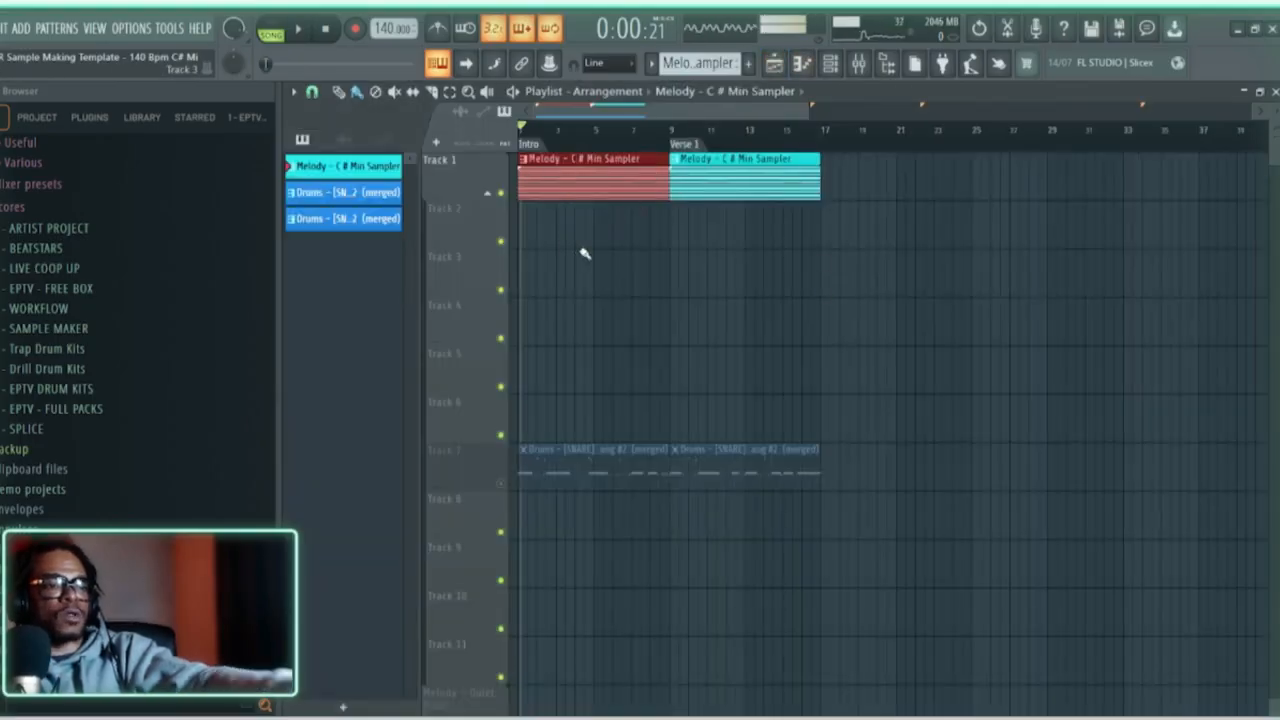
key("ctrl+alt+c")
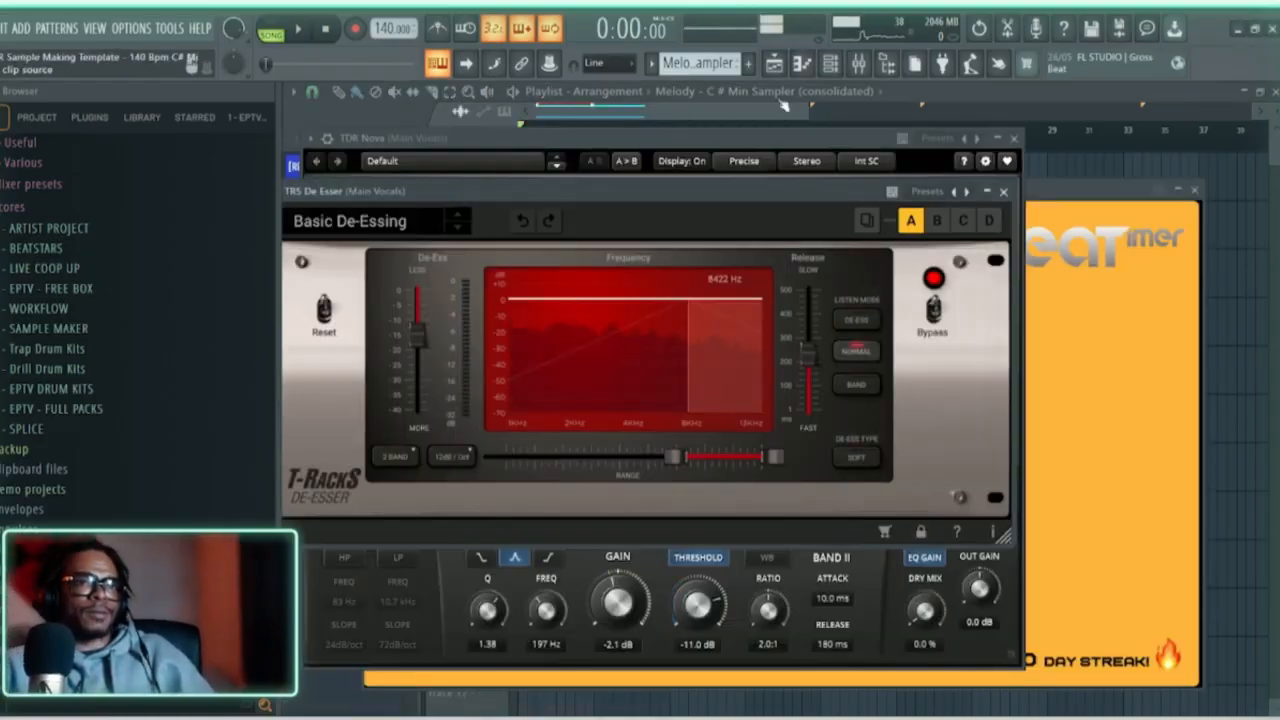
left_click(741, 105)
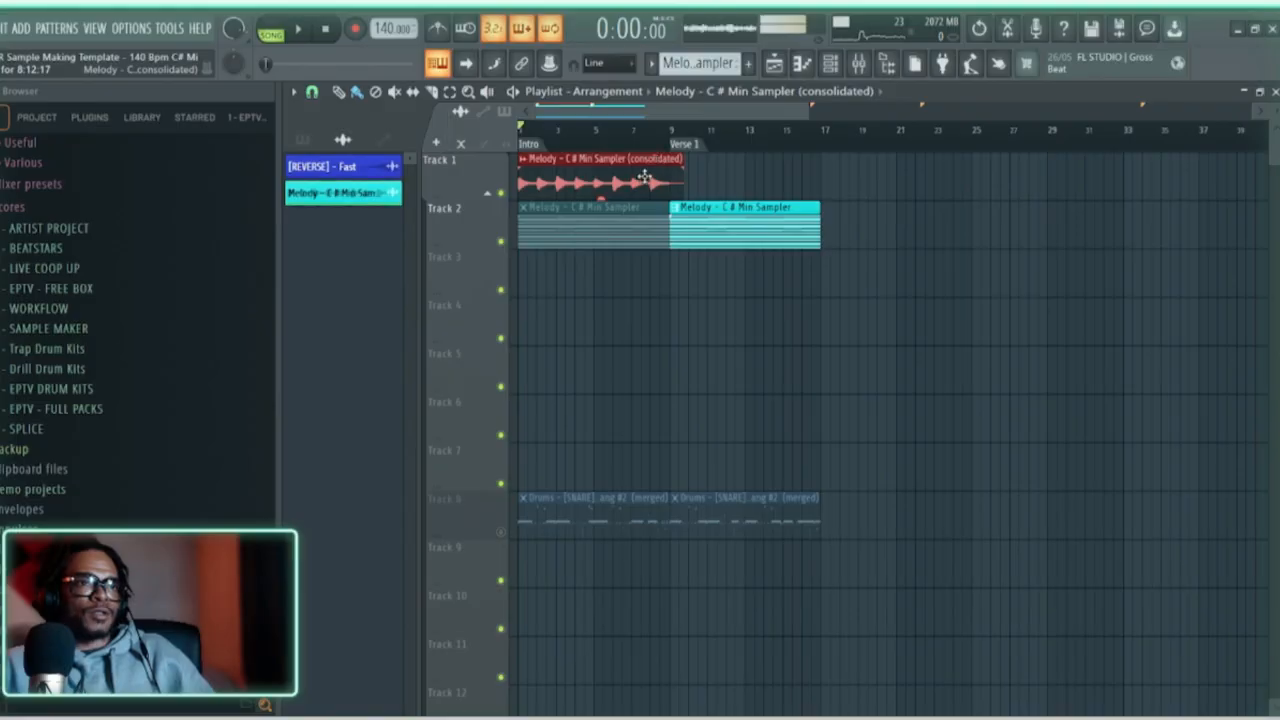
left_click(831, 64)
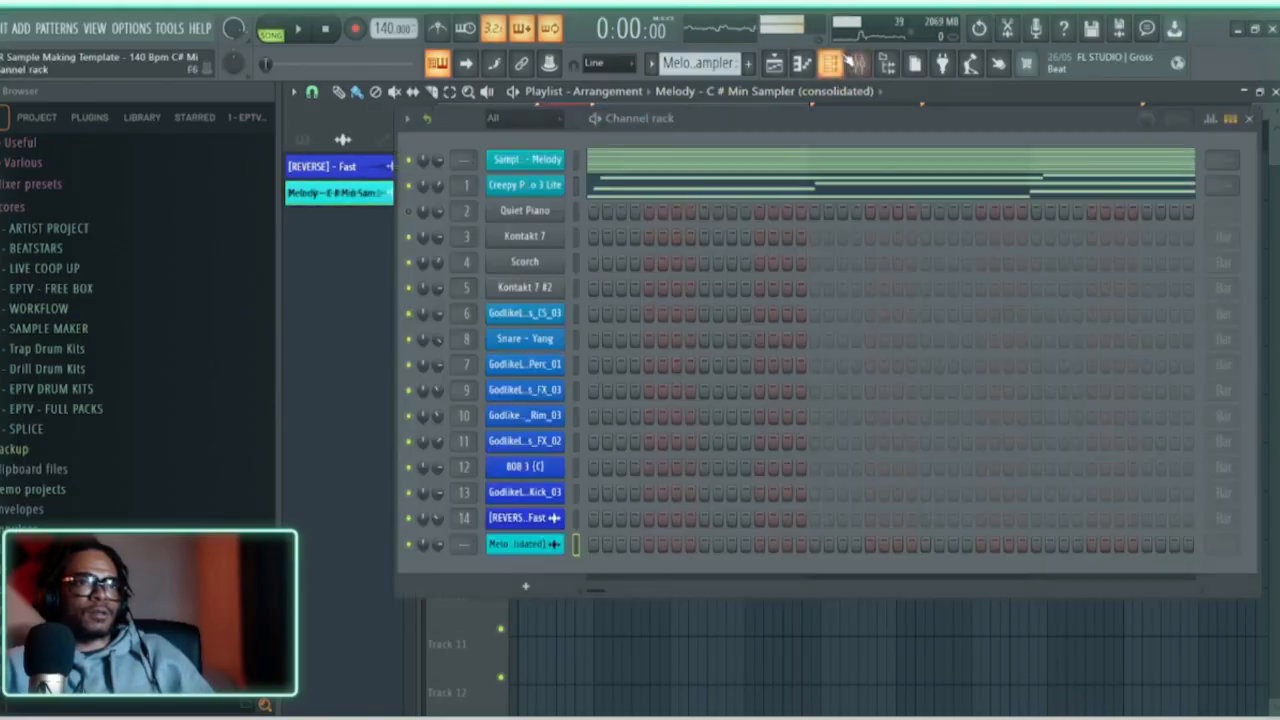
left_click(831, 64)
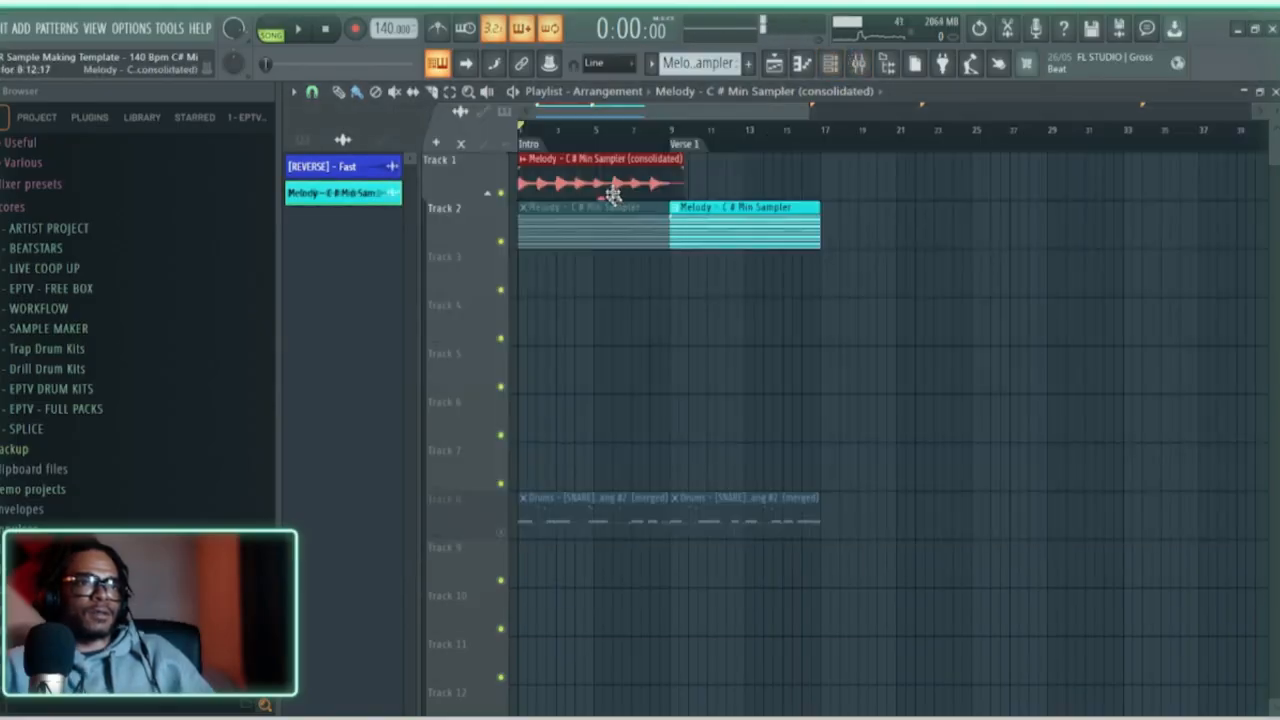
Step: Check the consolidated clip's sample settings, and slice off its tail at bar 9
double_click(613, 190)
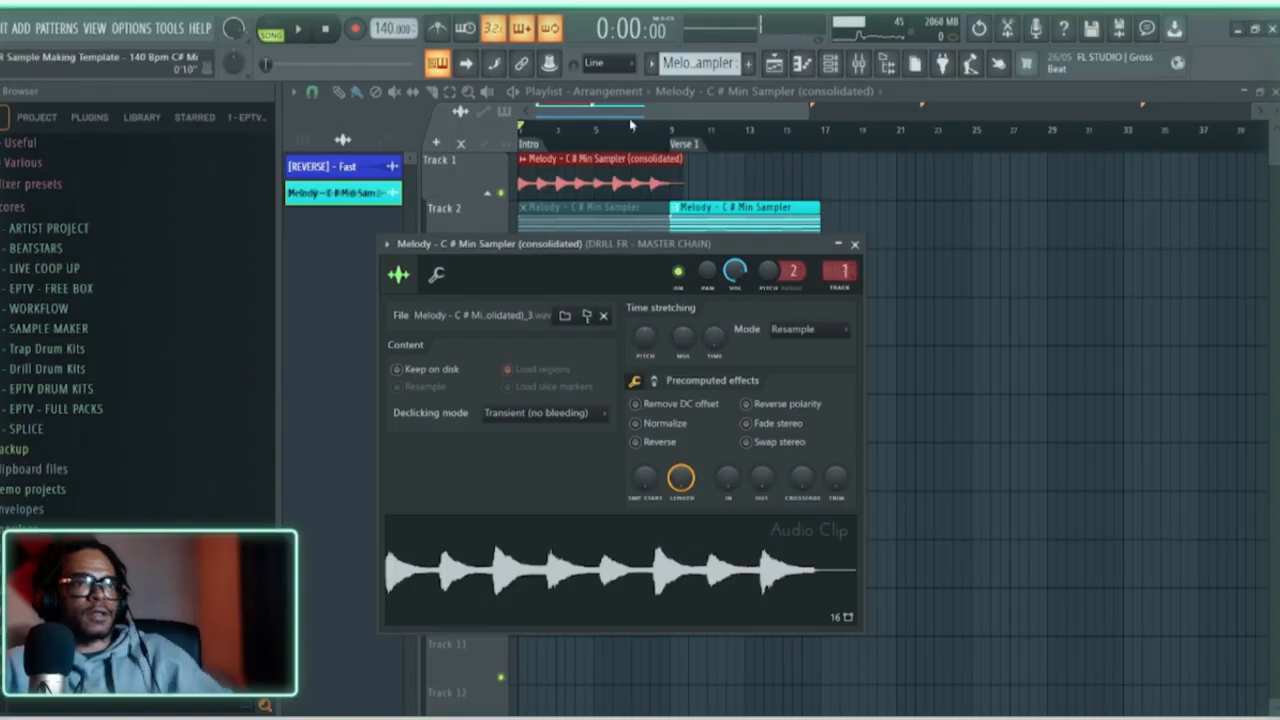
key("Escape")
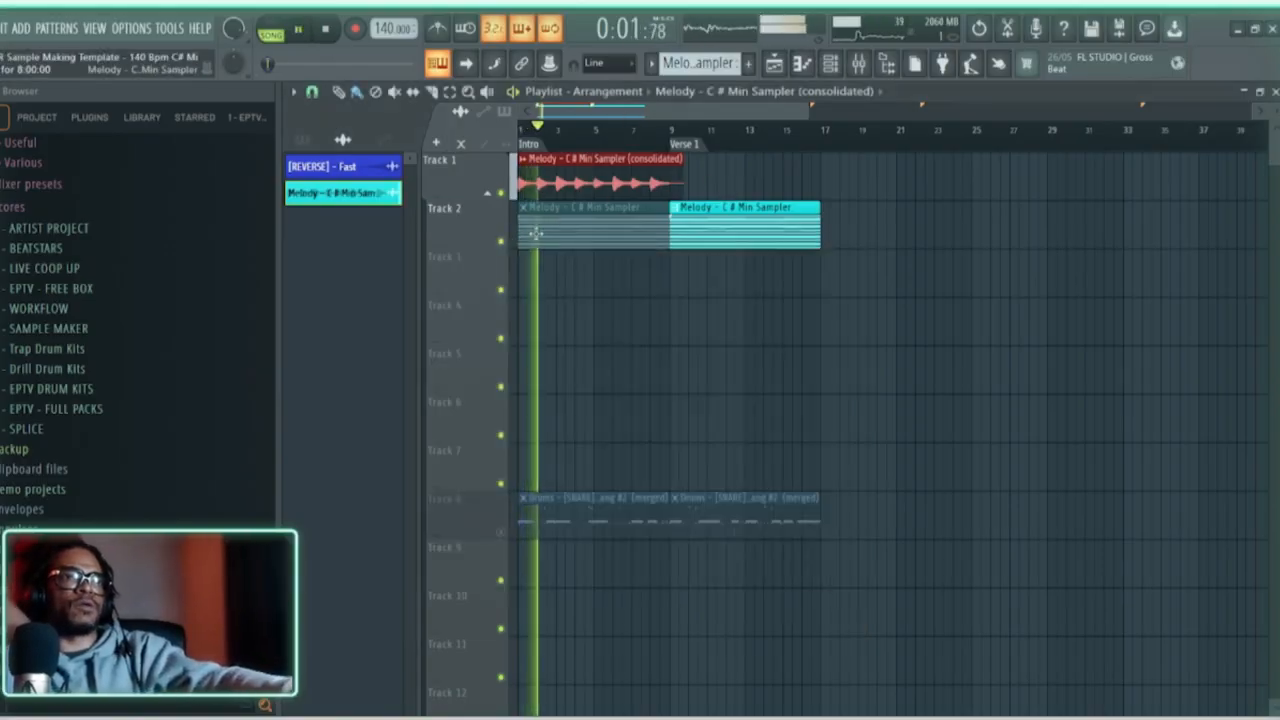
scroll(690, 137, "up", 3)
key("space")
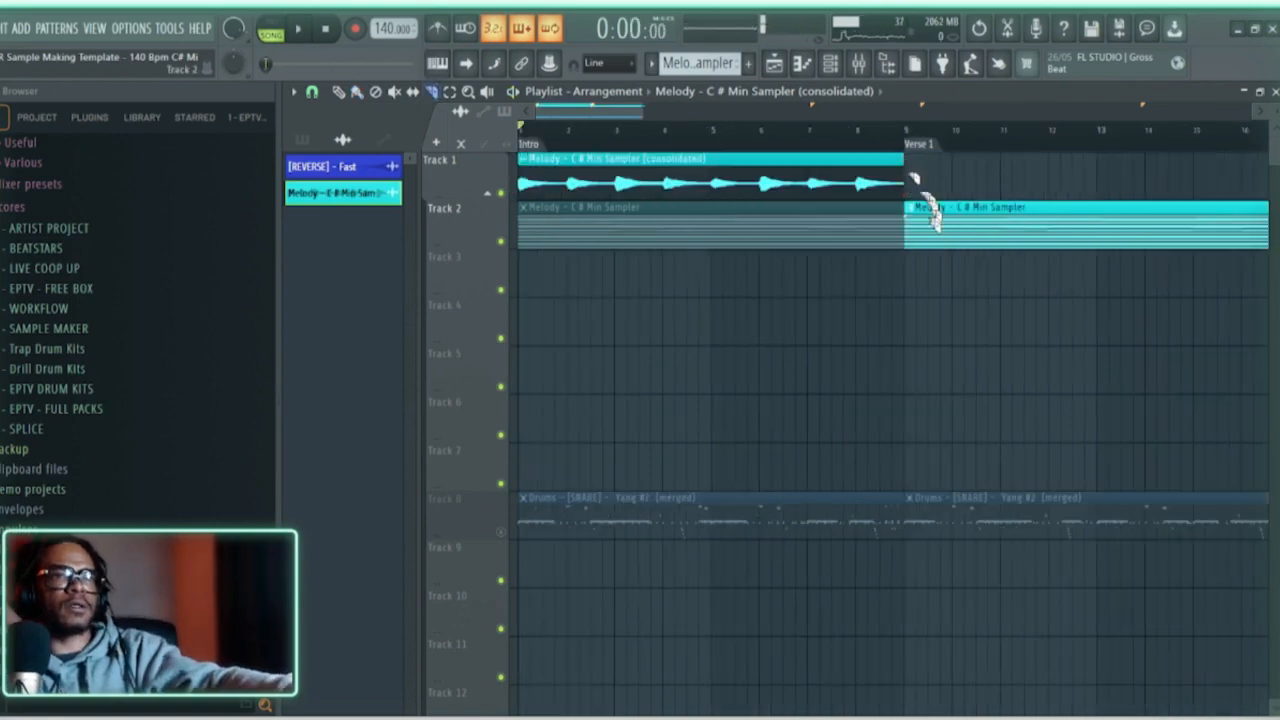
scroll(880, 137, "down", 3)
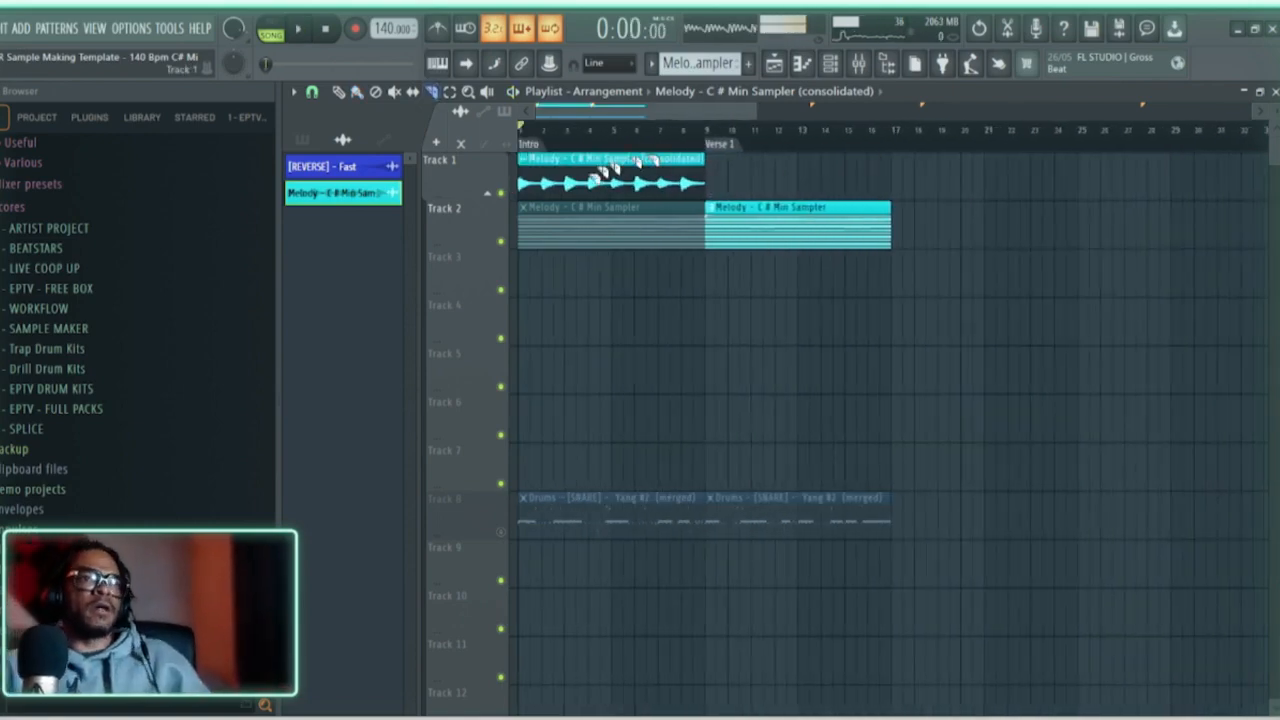
Step: Reverse the consolidated melody audio clip in its sample settings
key("F4")
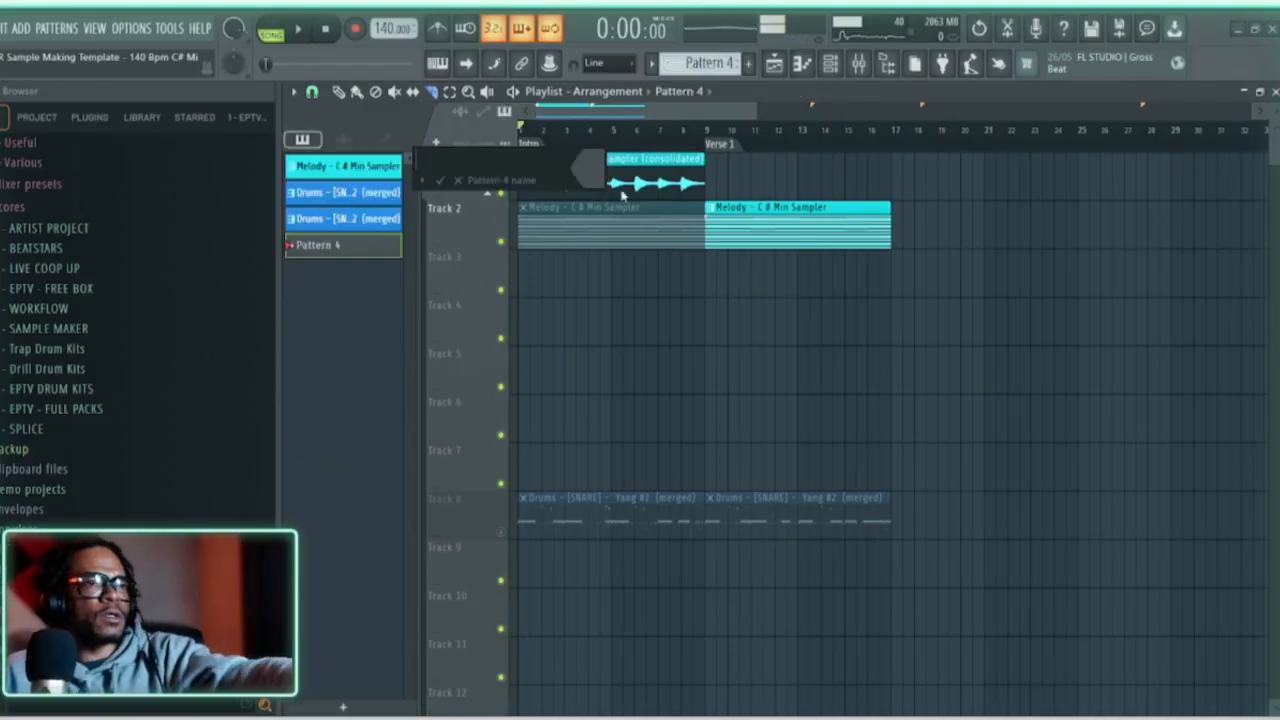
left_click(463, 179)
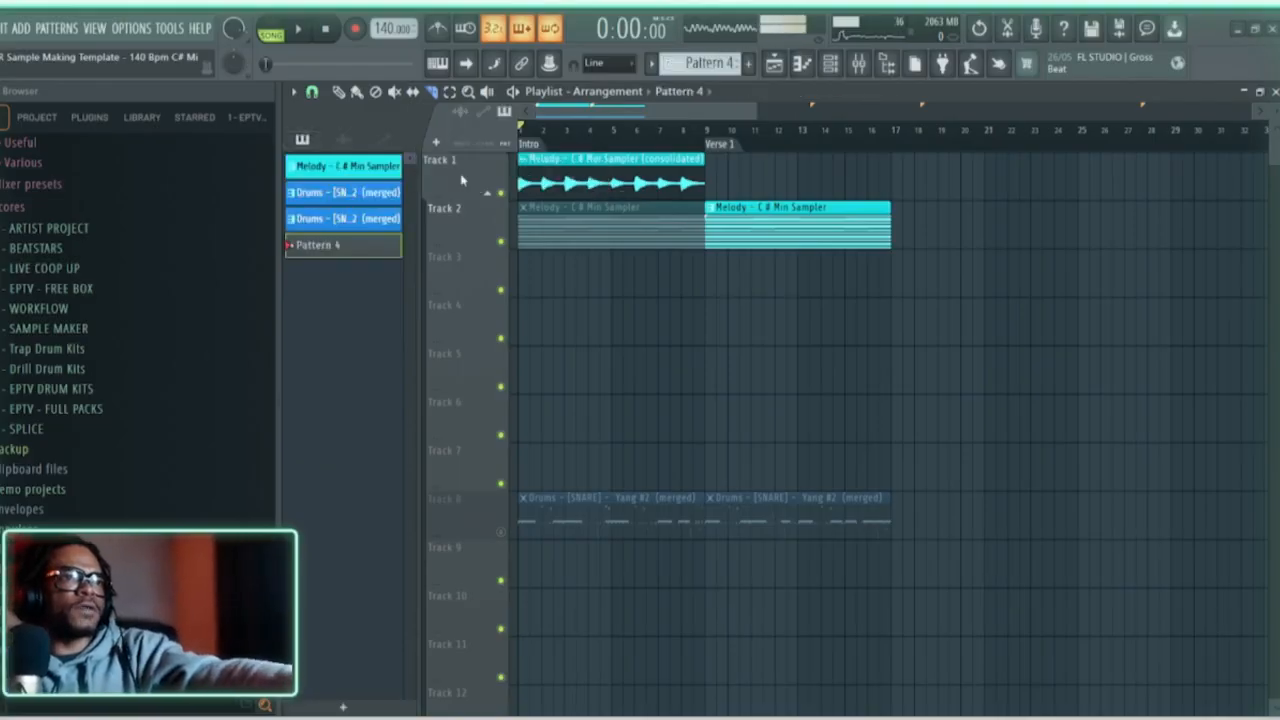
right_click(538, 314)
left_click(560, 339)
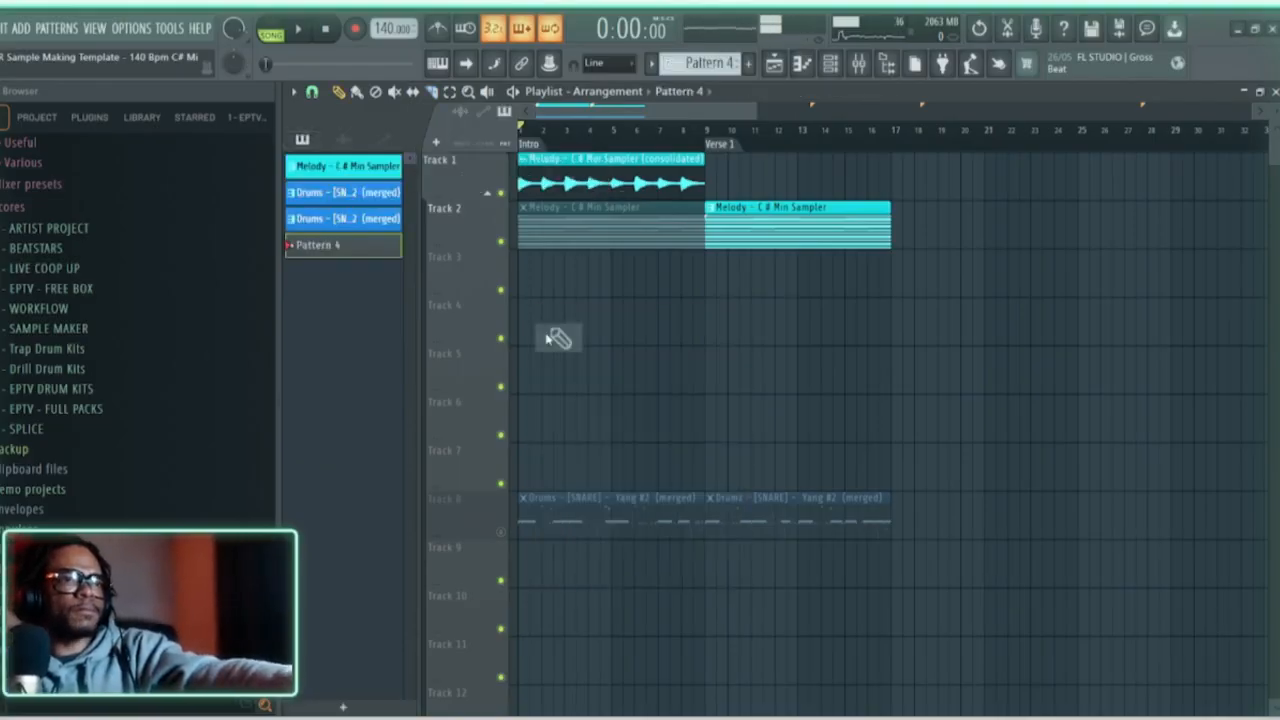
left_click(607, 170)
double_click(580, 165)
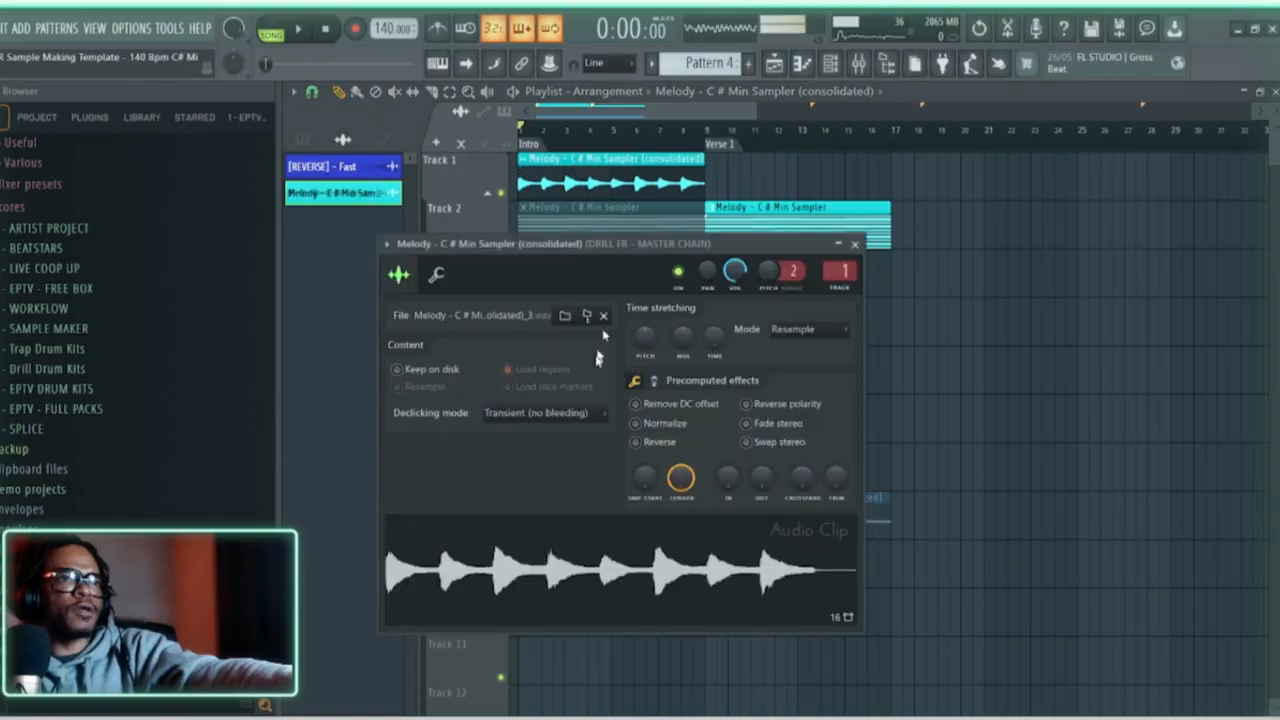
left_click(636, 442)
left_click(850, 244)
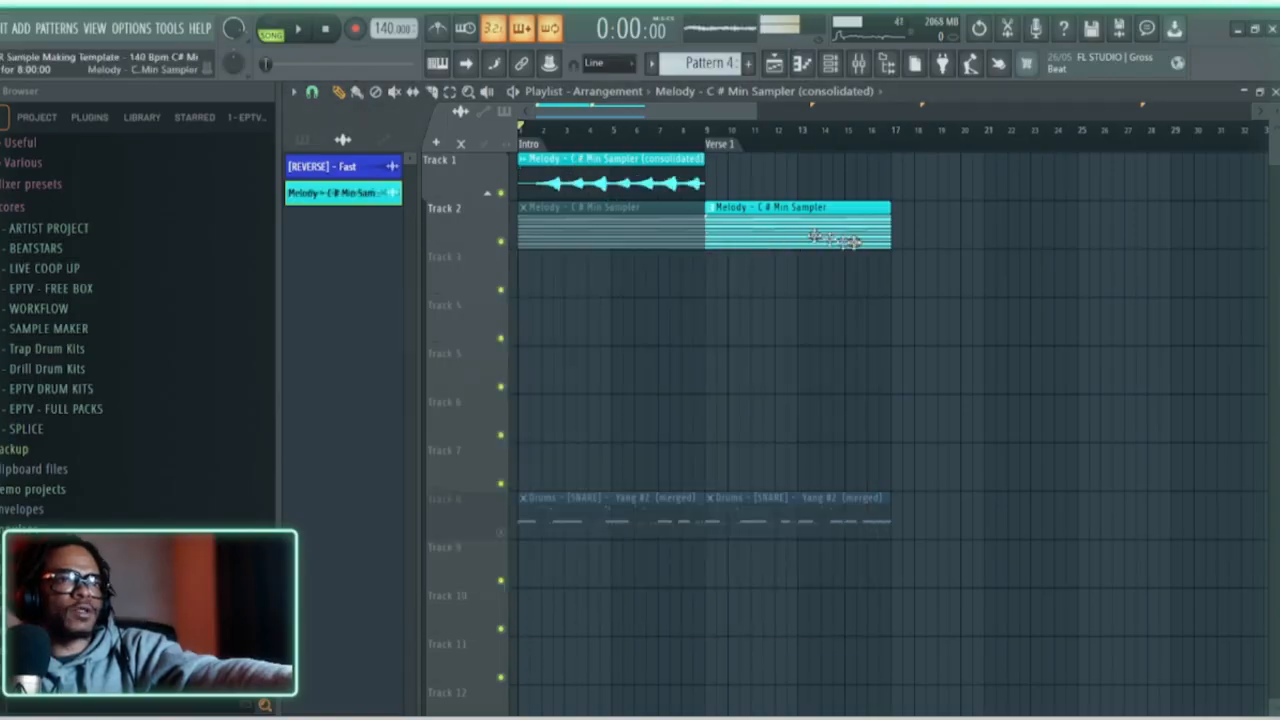
Step: Extend the end of the reversed melody clip past bar 9 to a length of 8:14:00
scroll(822, 158, "up", 3)
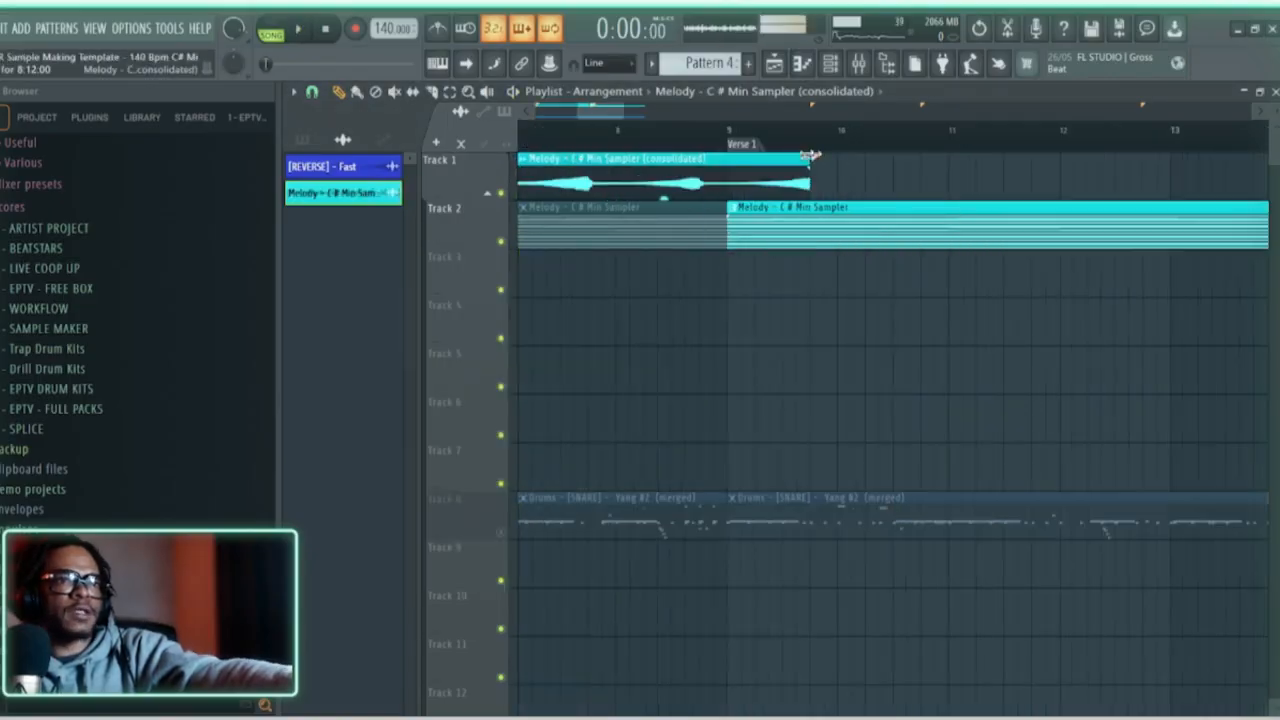
scroll(793, 150, "up", 2)
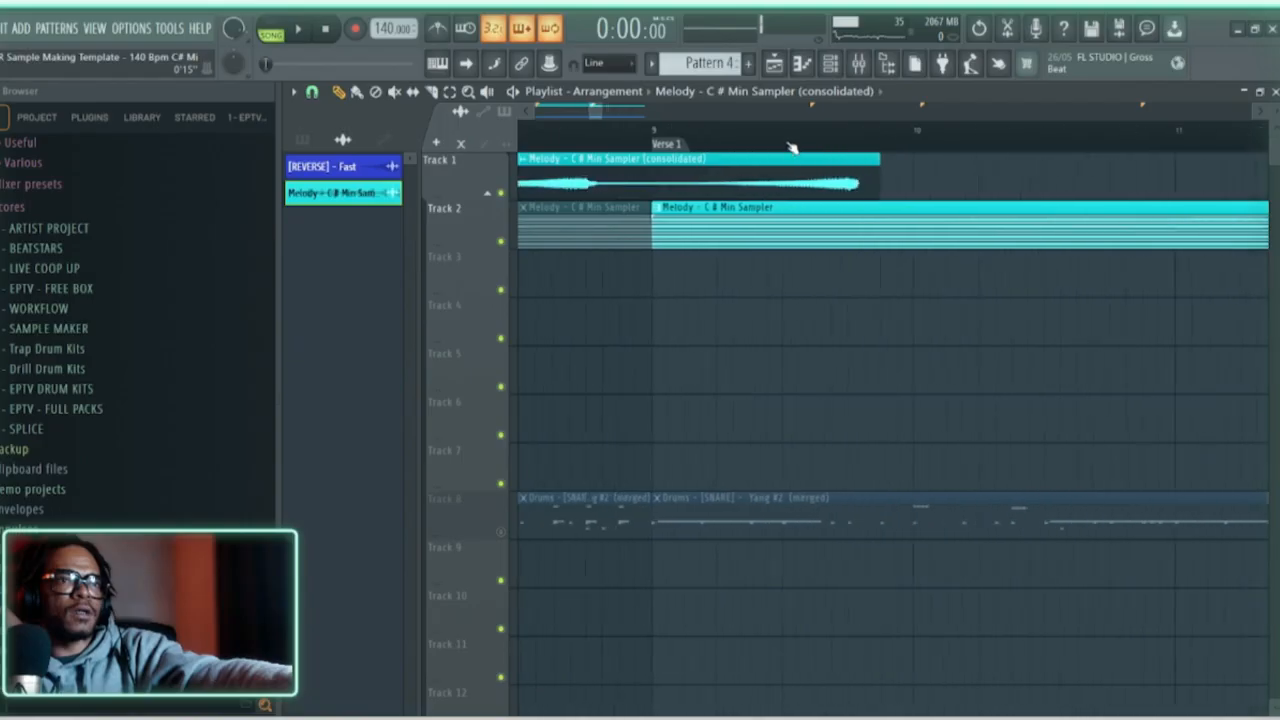
scroll(795, 153, "down", 1)
scroll(795, 153, "down", 5)
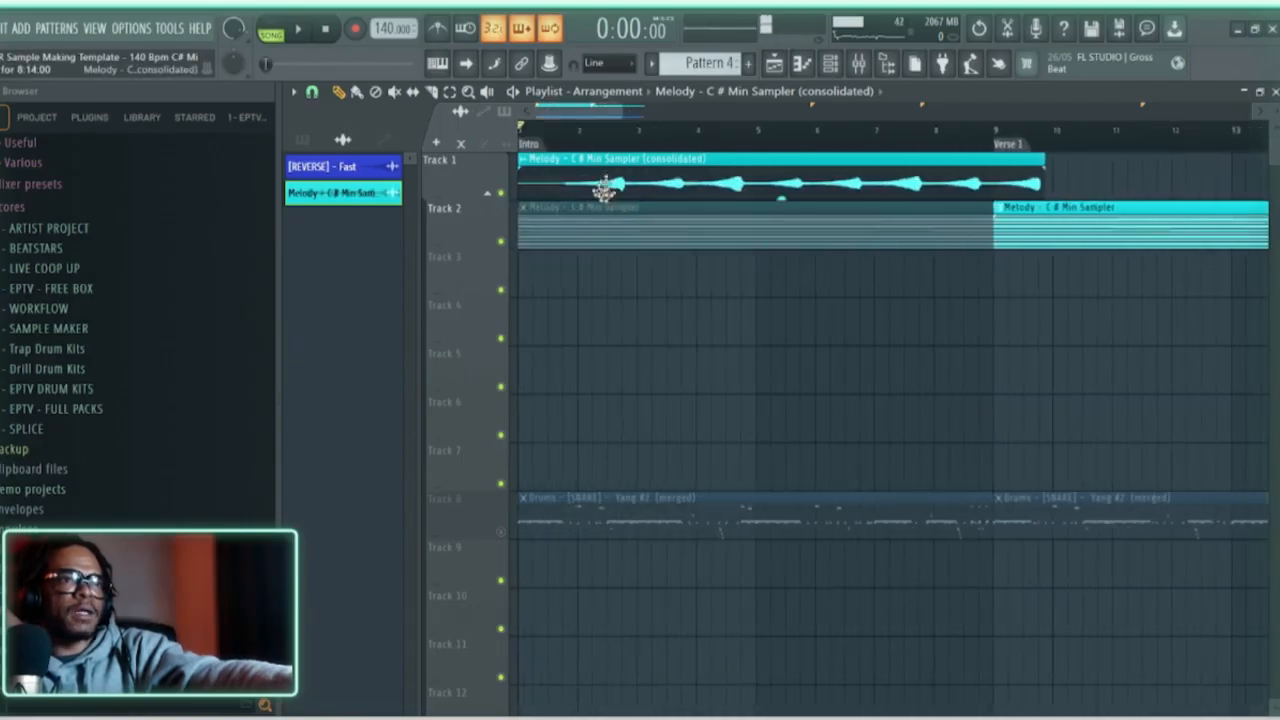
Step: Slice off the unwanted lead-in at the start of the reversed melody clip
right_click(497, 109)
left_click(522, 266)
scroll(582, 150, "up", 4)
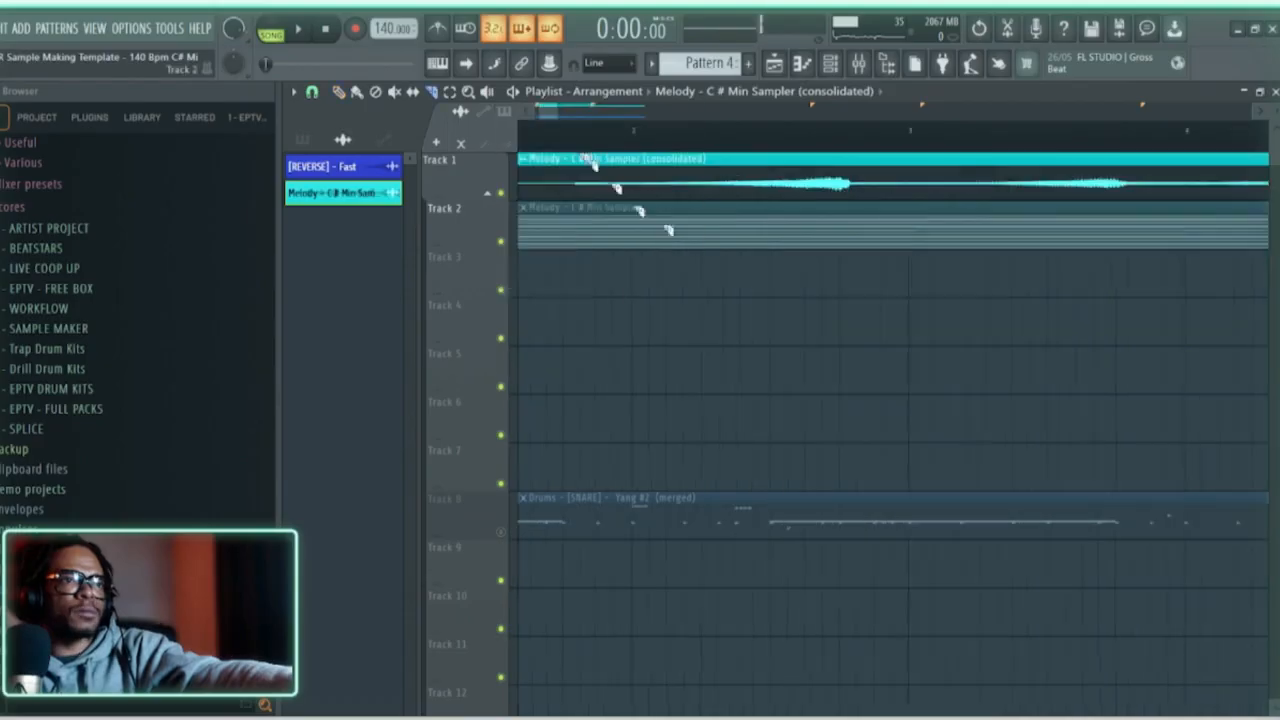
scroll(704, 150, "down", 5)
left_click_drag(711, 203, 669, 174)
scroll(822, 180, "up", 4)
right_click(896, 153)
left_click(921, 320)
Step: Adjust the grid snap and align the trimmed reversed clip to start at bar 1 and end at bar 9
left_click_drag(908, 200, 928, 182)
scroll(892, 145, "up", 3)
right_click(888, 138)
left_click(917, 162)
left_click(312, 91)
left_click(350, 169)
scroll(982, 146, "up", 2)
right_click(938, 224)
left_click(961, 391)
left_click(312, 91)
left_click(327, 133)
Step: Play the arrangement from the start to hear the reversed intro lead into the Verse 1 melody
scroll(791, 137, "down", 4)
key("space")
scroll(583, 127, "down", 2)
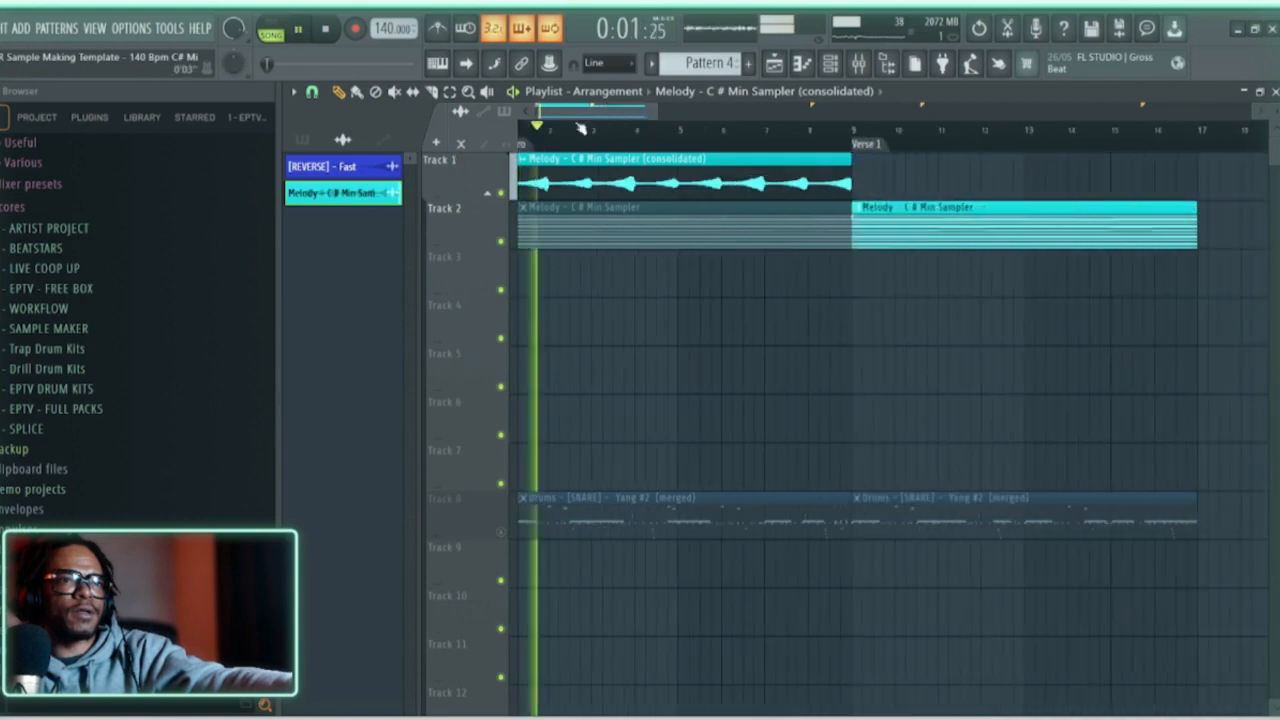
scroll(574, 130, "down", 2)
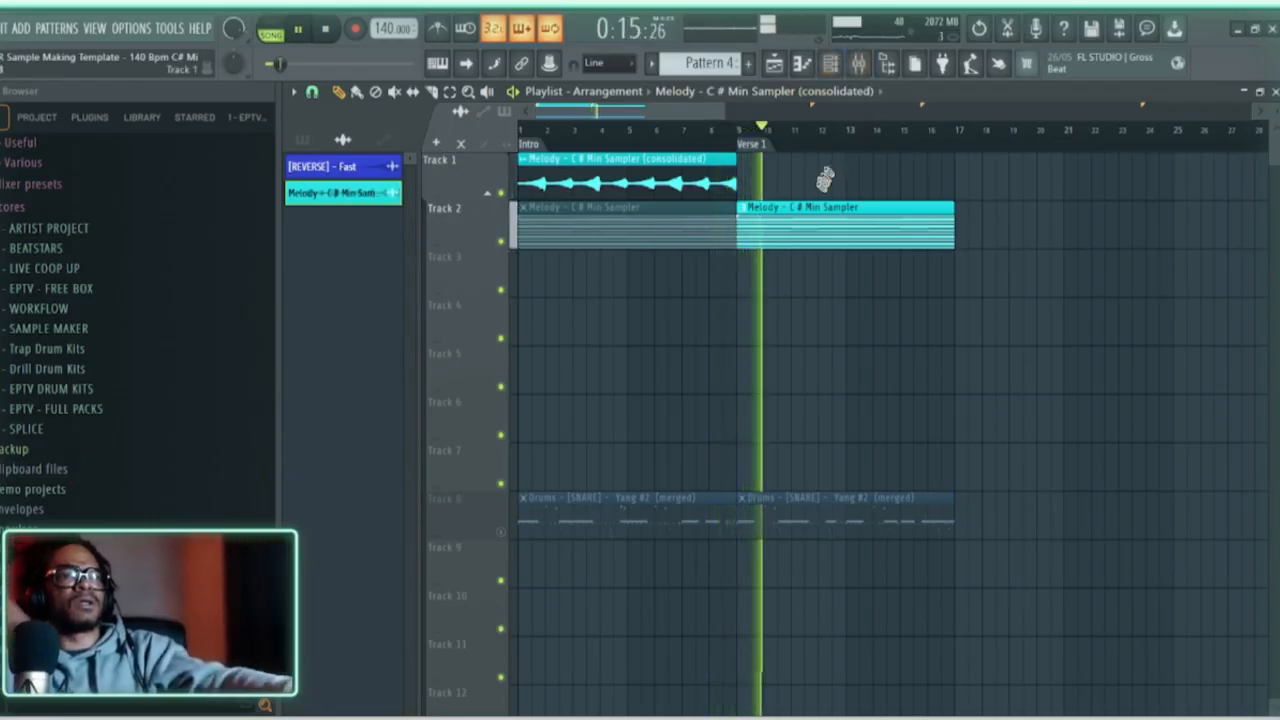
key("space")
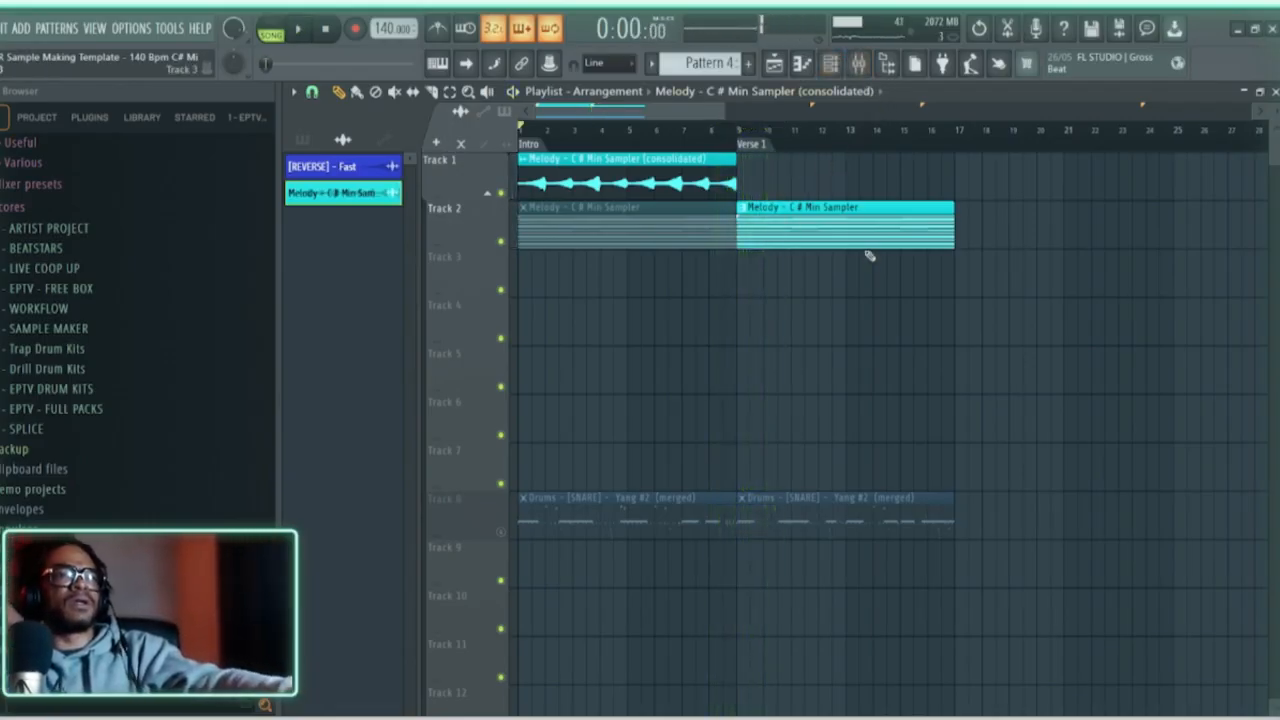
Step: Move both Melody - C# Min Sampler pattern clips from Track 2 to Track 3 and unmute all clips there
left_click_drag(863, 268, 593, 280)
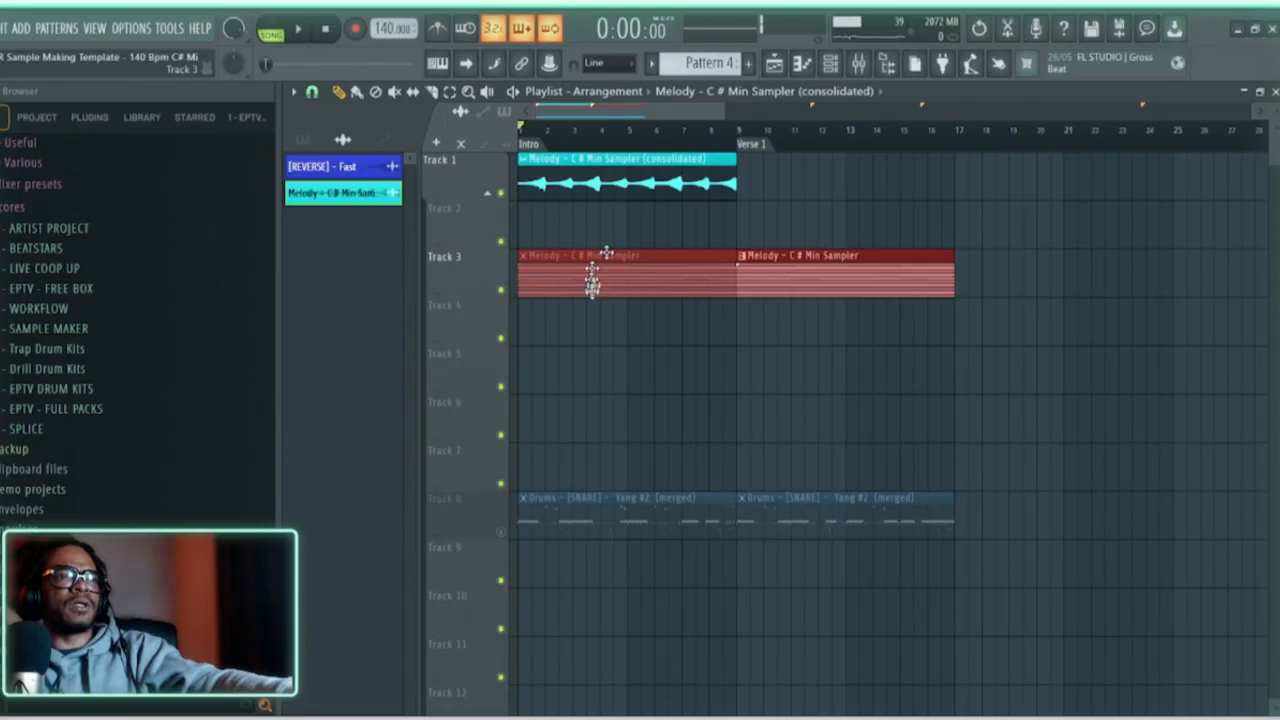
right_click(505, 263)
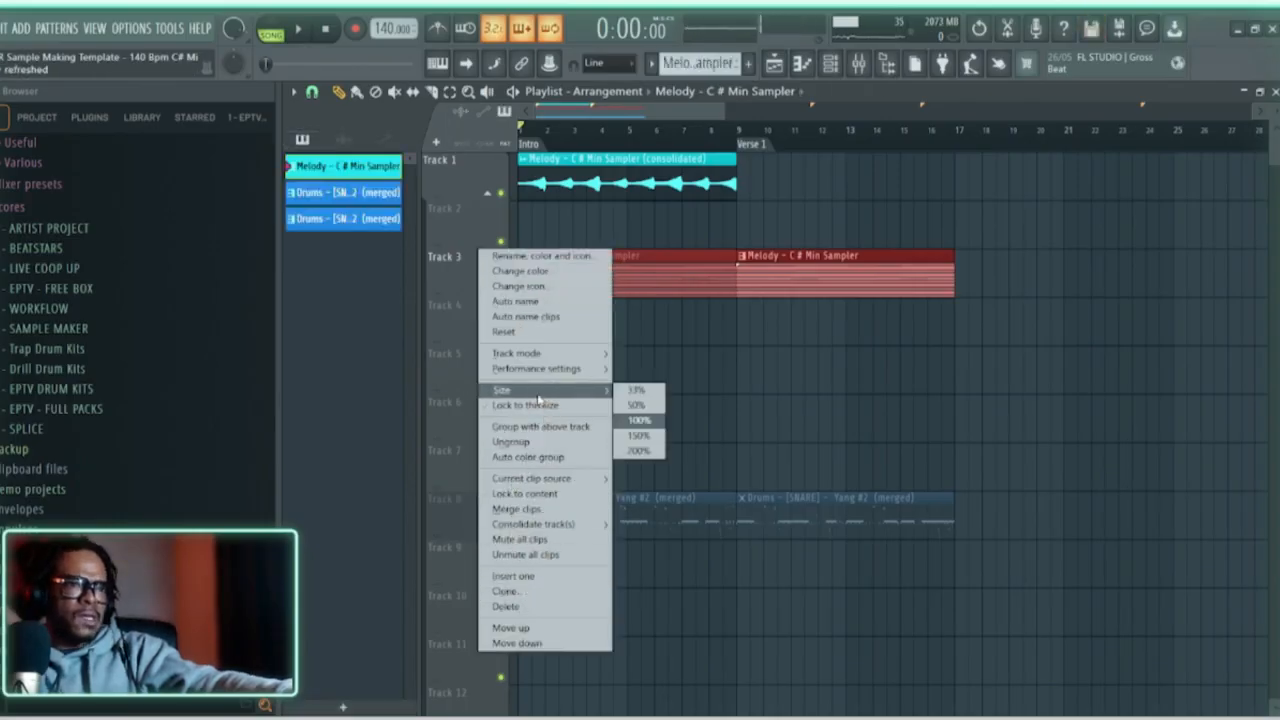
left_click(538, 554)
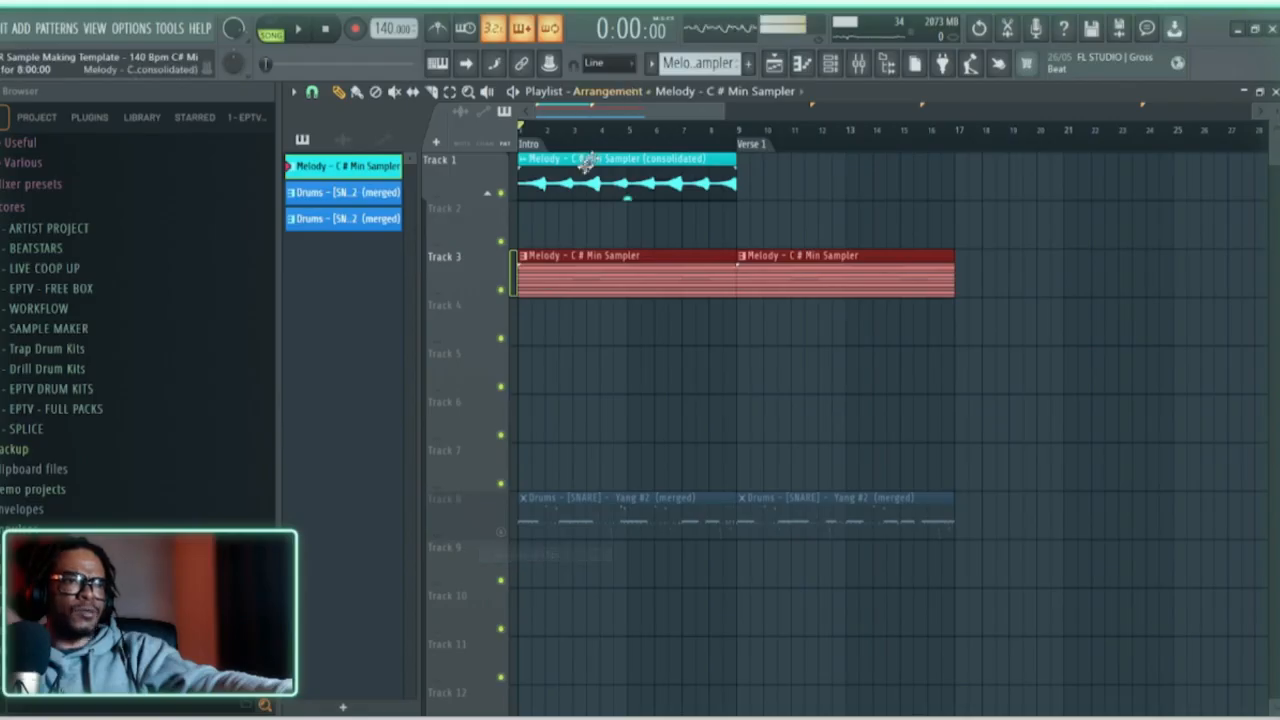
Step: Solo Track 1, which holds the reversed melody clip
scroll(586, 149, "up", 1)
scroll(590, 149, "down", 3)
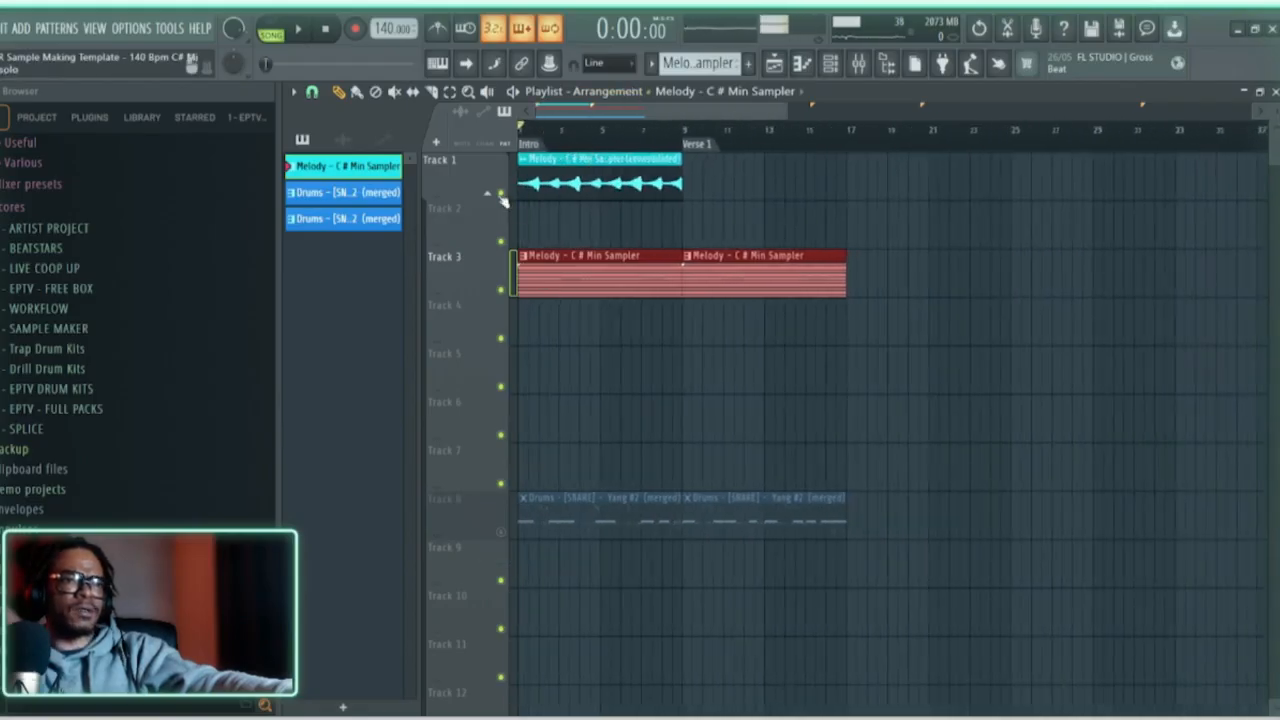
scroll(563, 114, "up", 4)
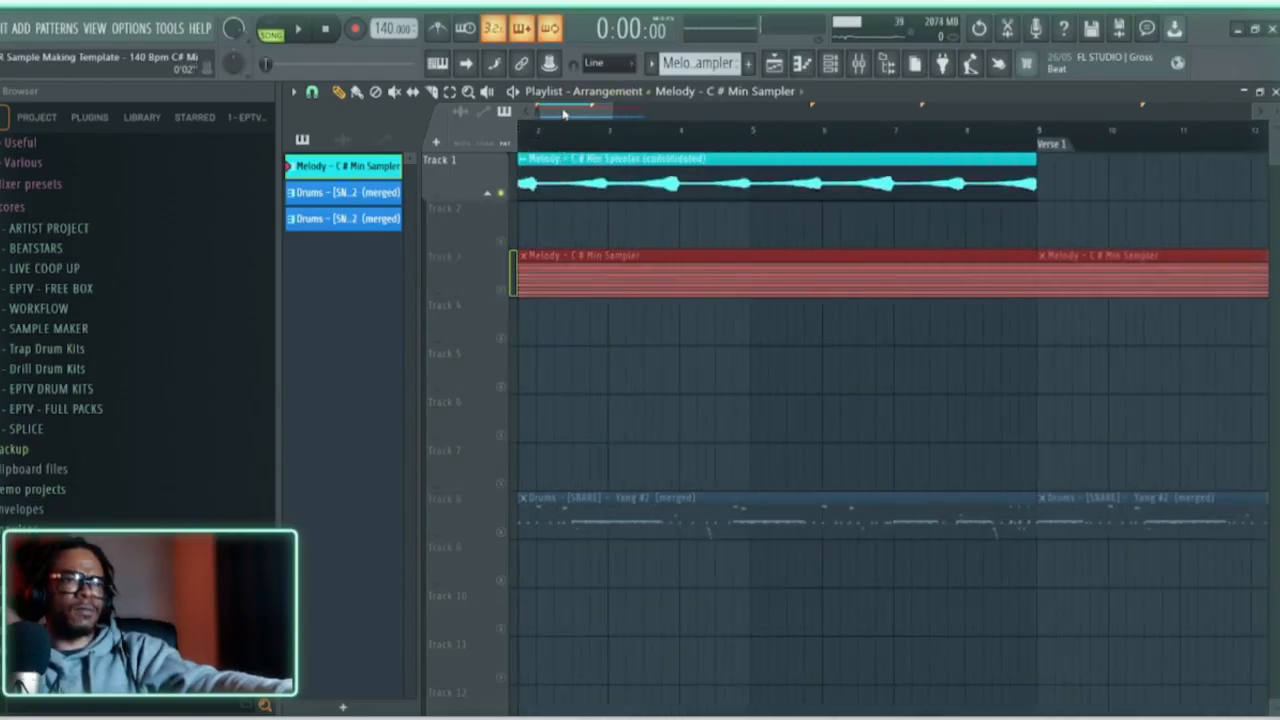
Step: Adjust the reversed melody clip's time-stretching pitch, trying a shift of +1200 cents, and listen to it
double_click(606, 191)
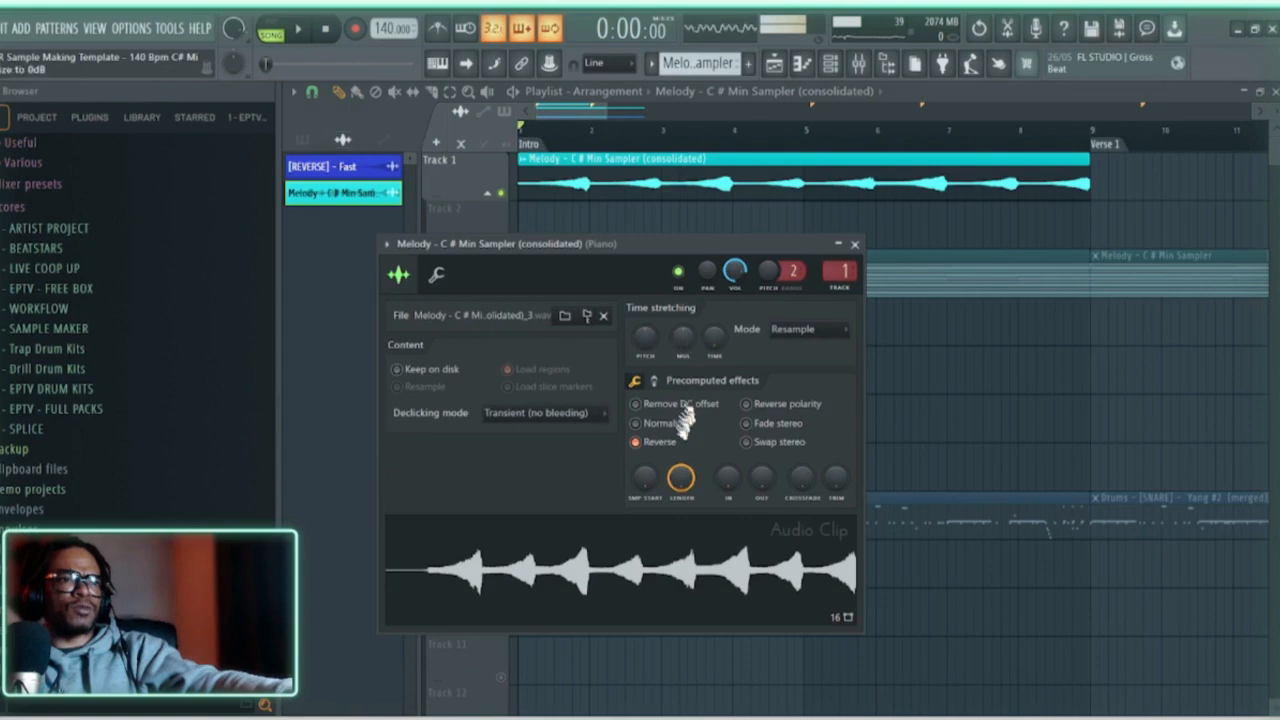
left_click_drag(645, 337, 645, 268)
key("space")
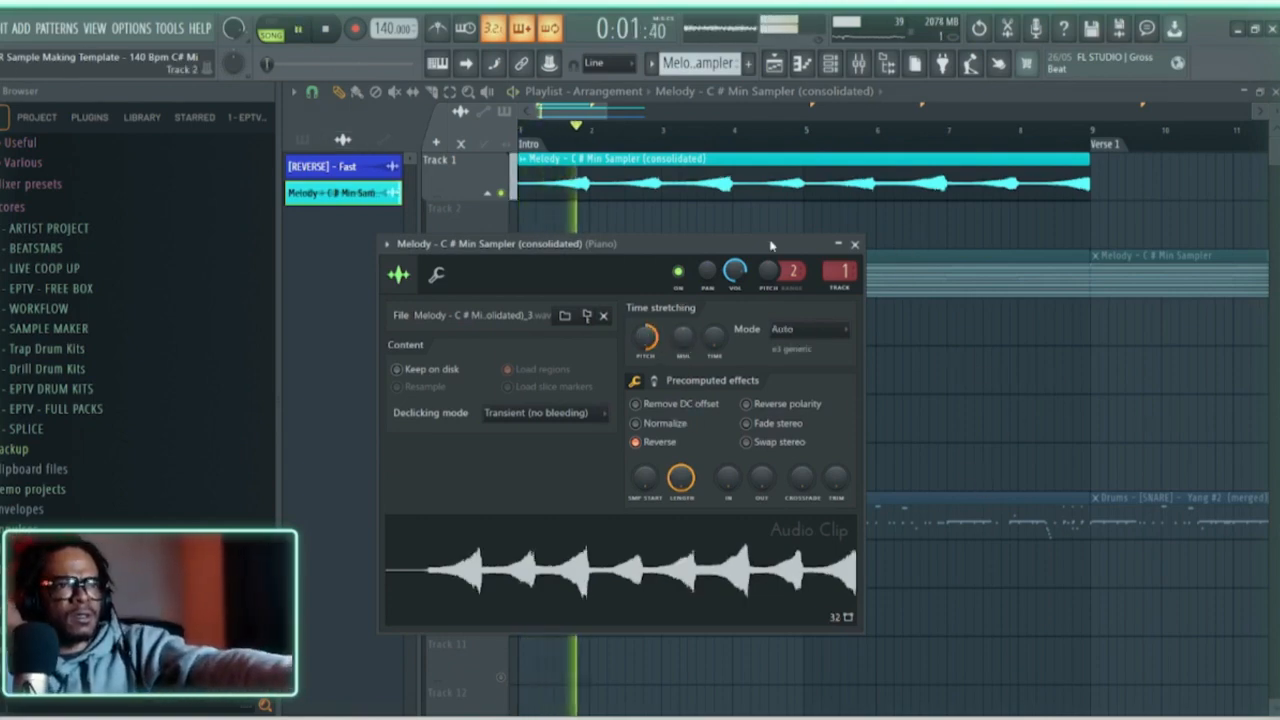
key("space")
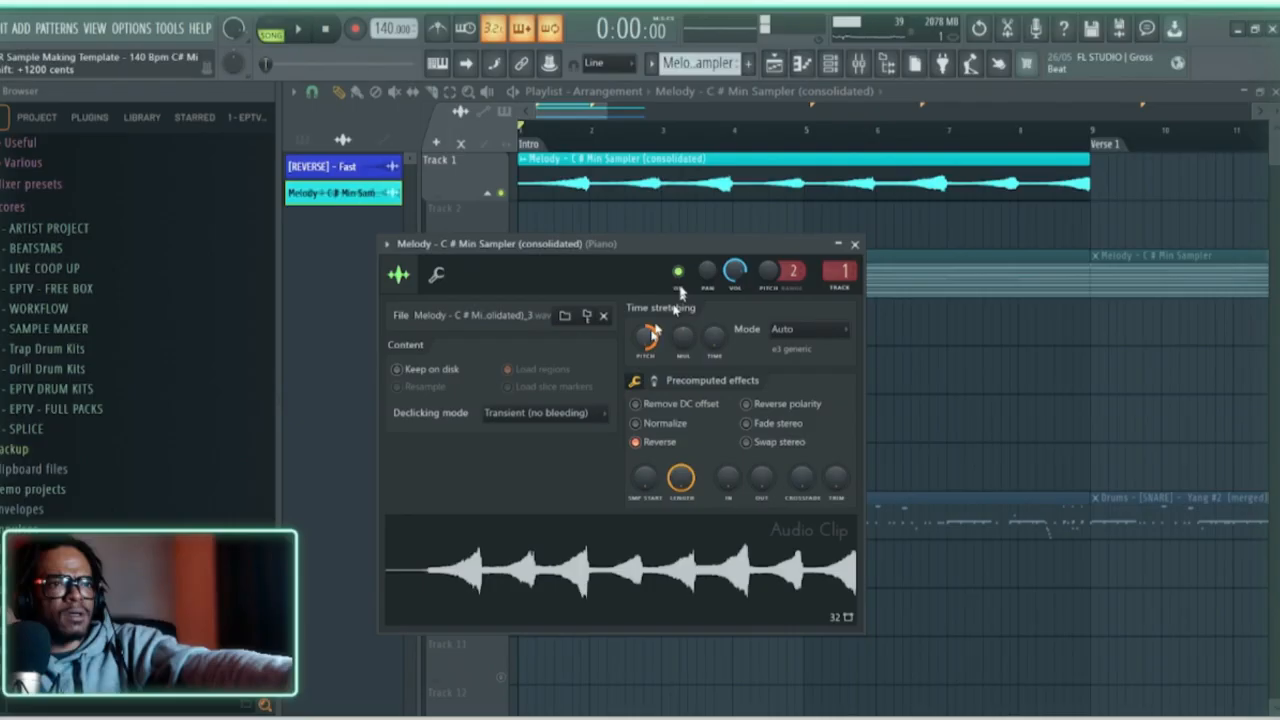
right_click(645, 337)
left_click(660, 347)
Step: Chop the reversed melody clip on Track 1 into one-bar slices and play the start of the result
left_click(523, 163)
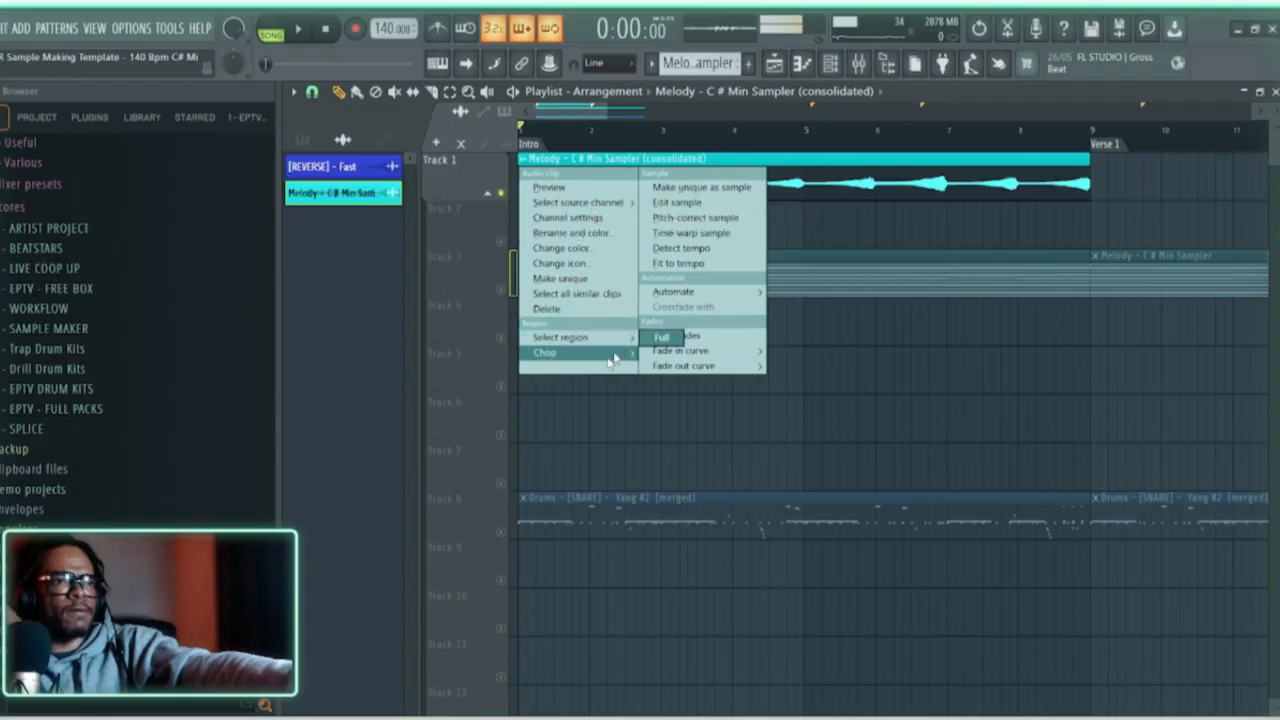
mouse_move(612, 354)
mouse_move(670, 450)
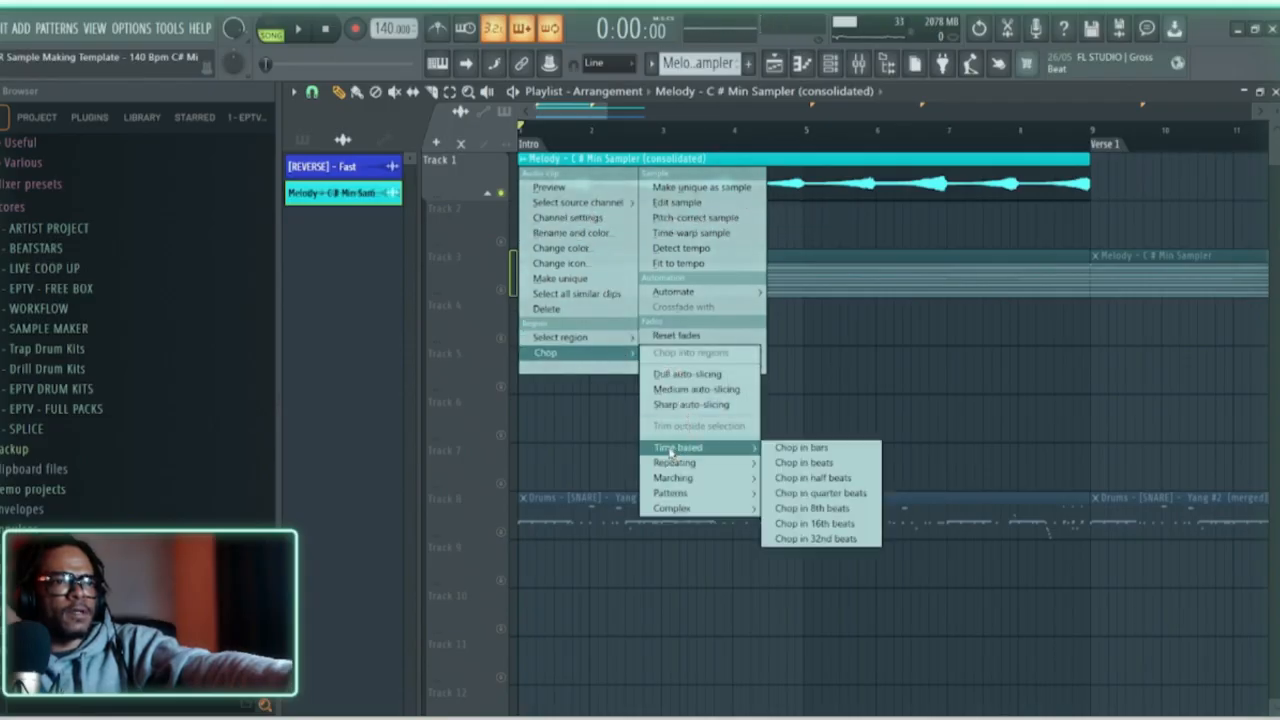
left_click(860, 448)
key("space")
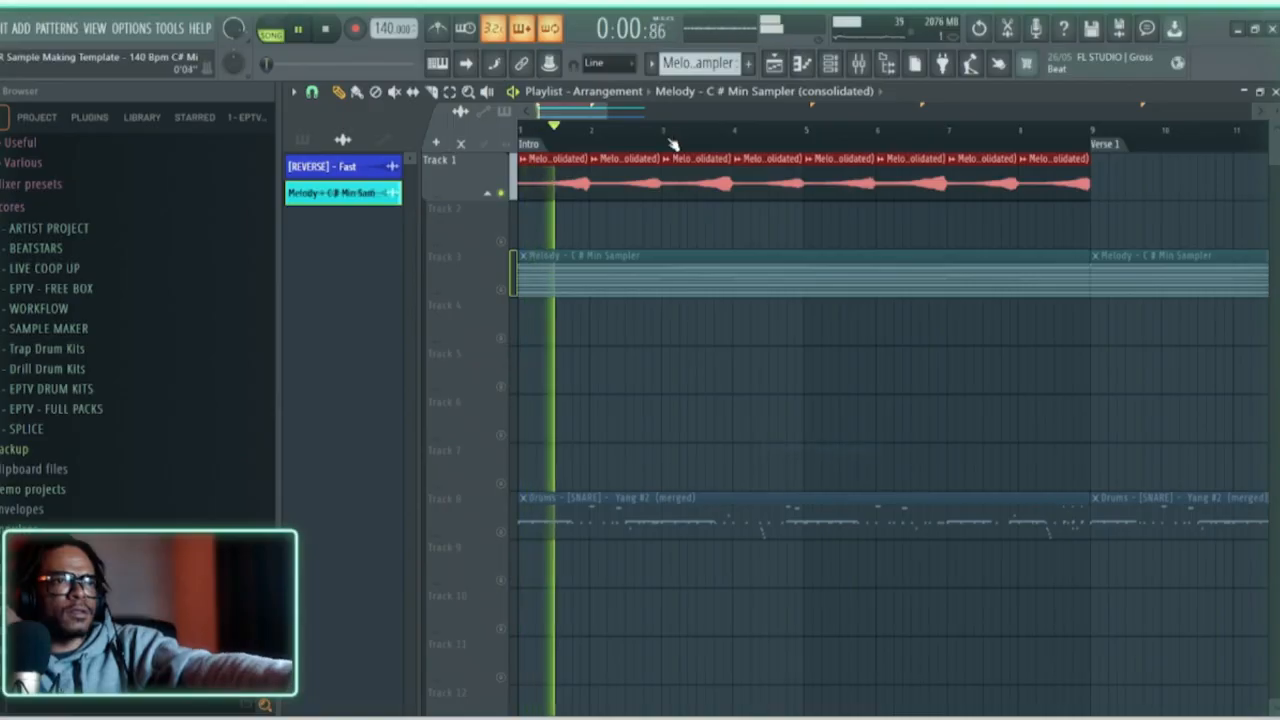
key("space")
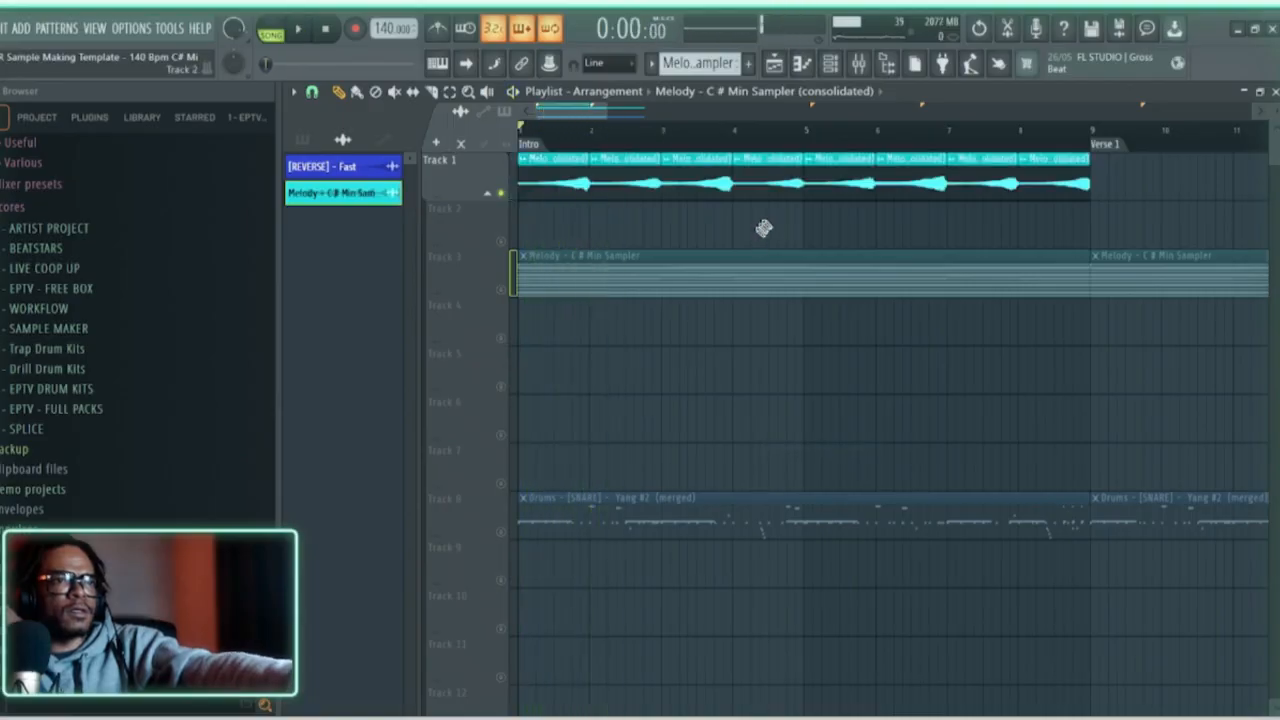
Step: Unmute Track 2 and rearrange the first four slices there in the order 4, 3, 2, 1 across bars 1 to 4
left_click_drag(770, 178, 550, 226)
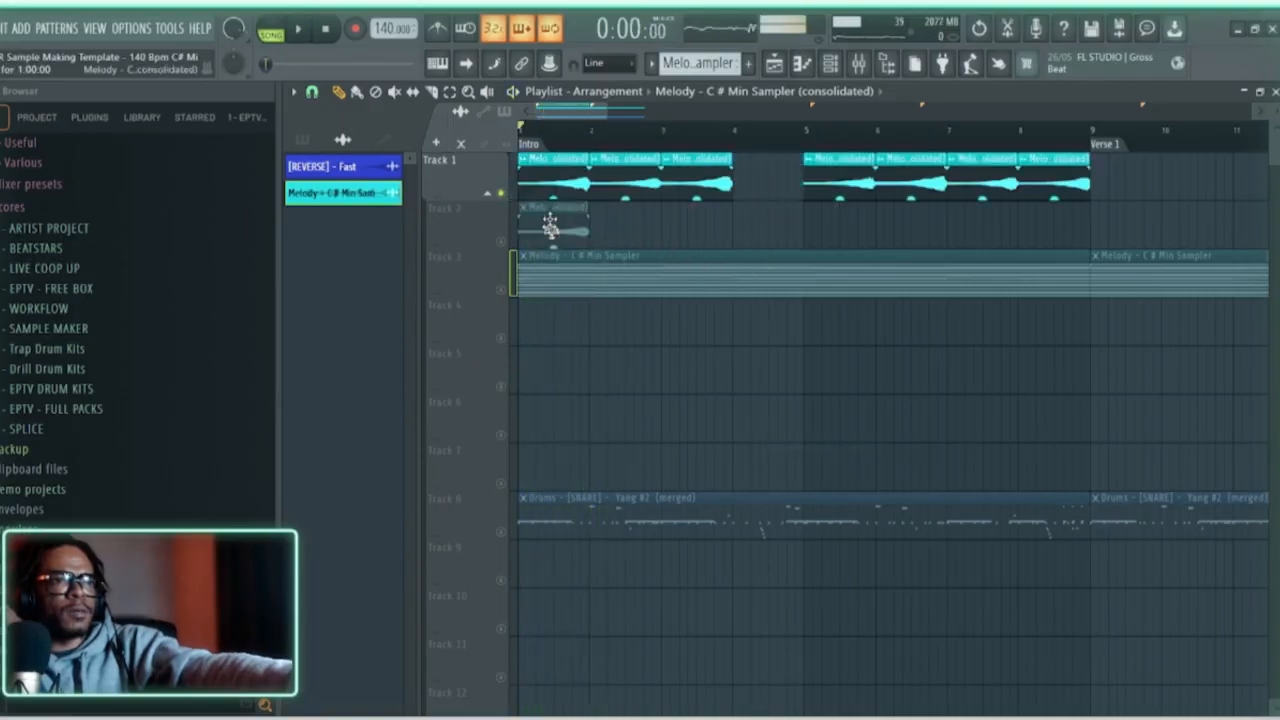
left_click(502, 243)
left_click_drag(690, 177, 630, 222)
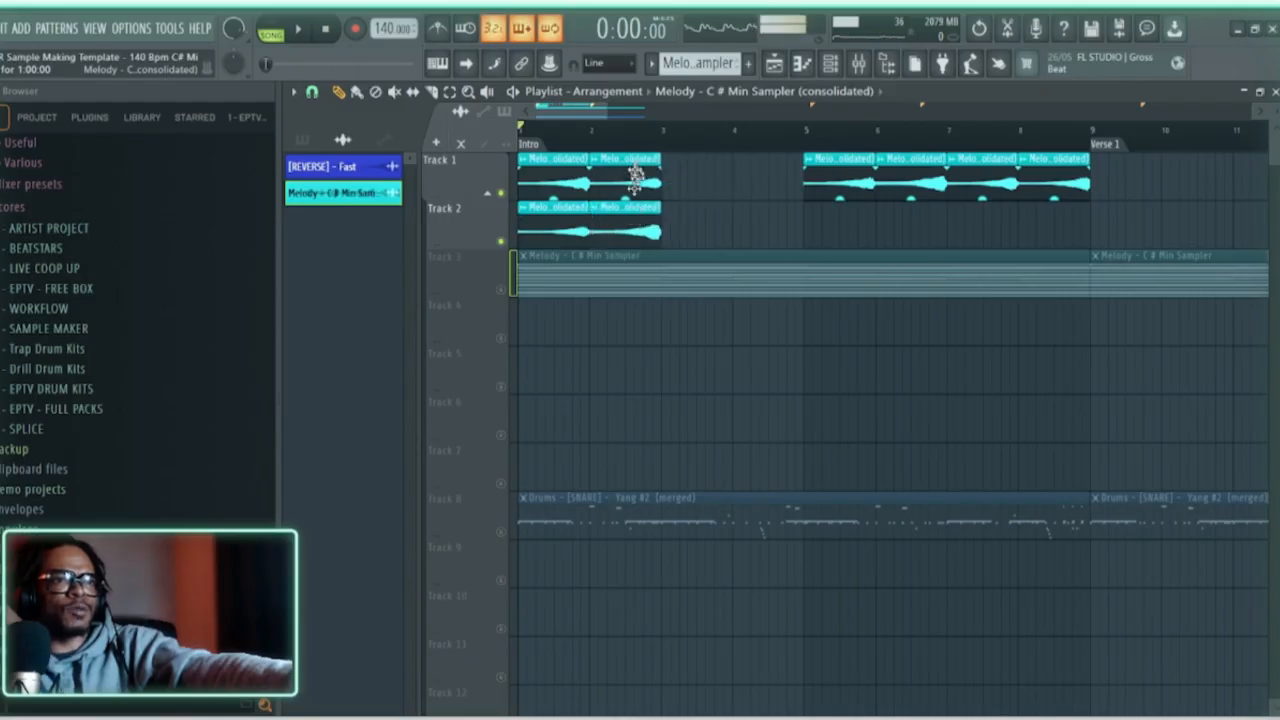
left_click_drag(636, 178, 712, 215)
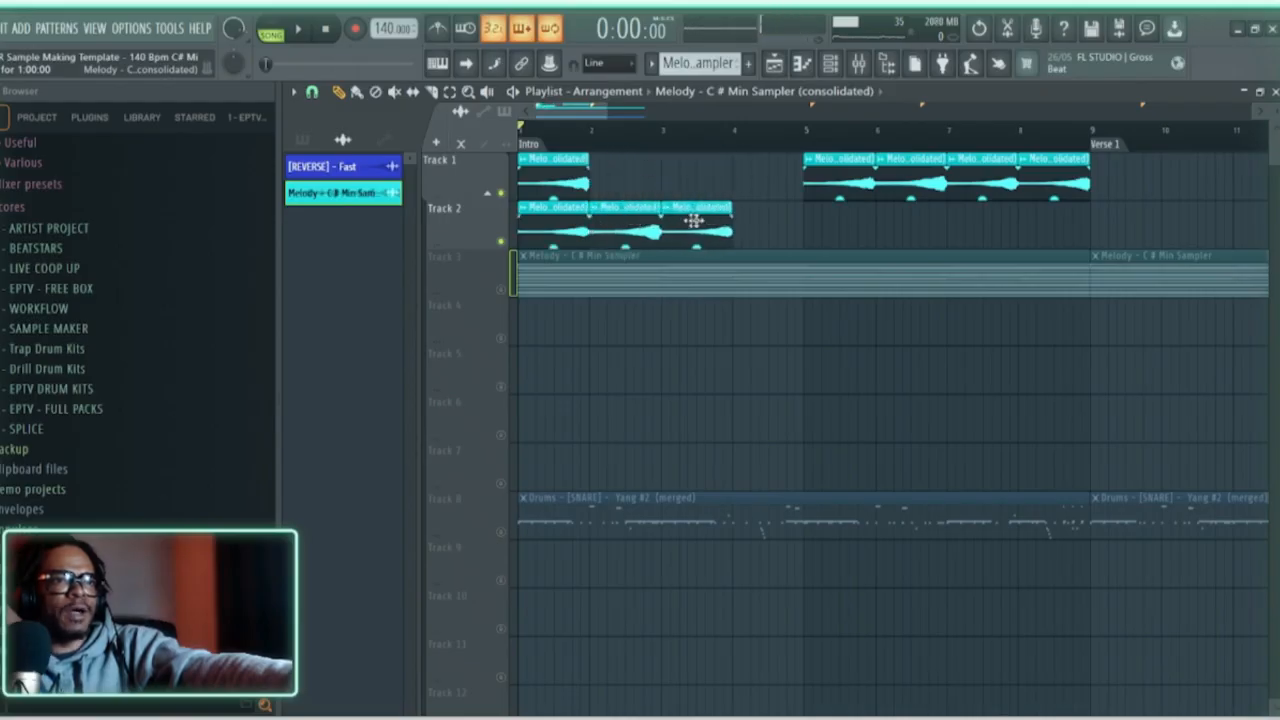
left_click_drag(565, 180, 757, 237)
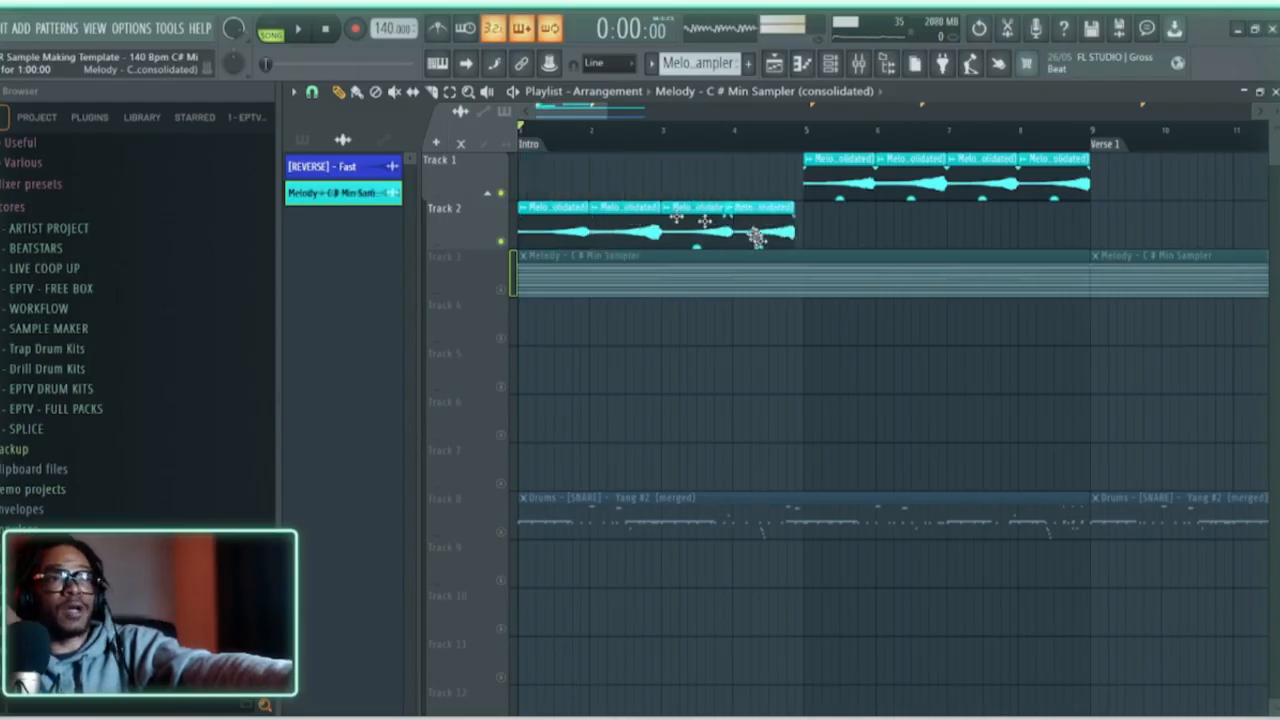
Step: Delete the remaining slices on Track 1 and duplicate the reordered four-bar group to fill the intro up to bar 9
right_click(828, 182)
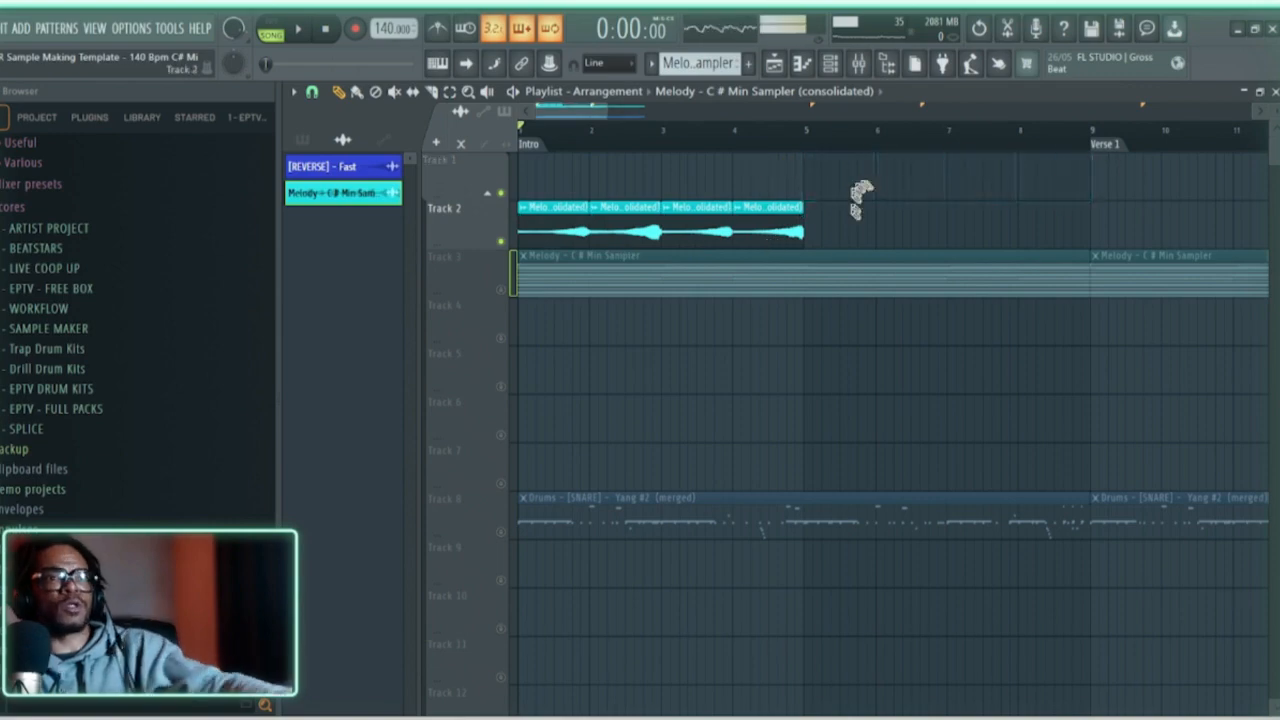
left_click_drag(847, 222, 475, 205)
key("ctrl+b")
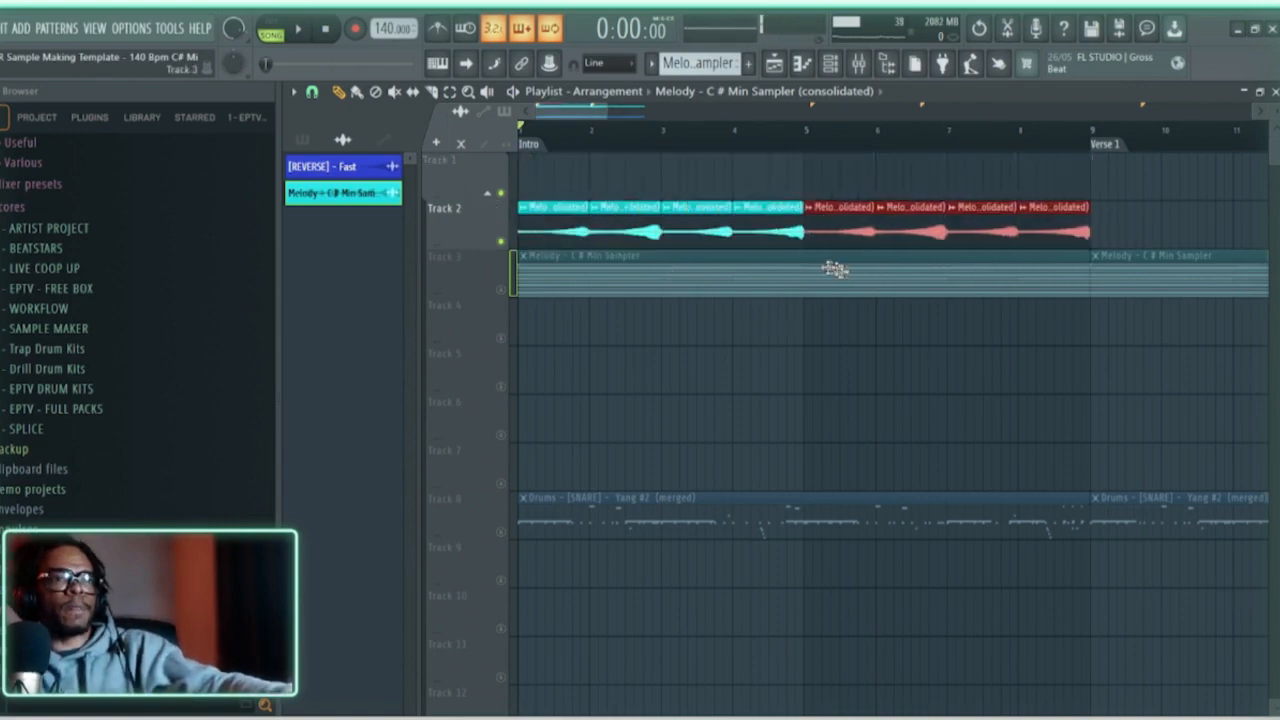
Step: Move all eight reordered slices up to Track 1, then play the arrangement and unmute Track 3
left_click_drag(1046, 194, 541, 200)
key("space")
scroll(686, 150, "down", 4)
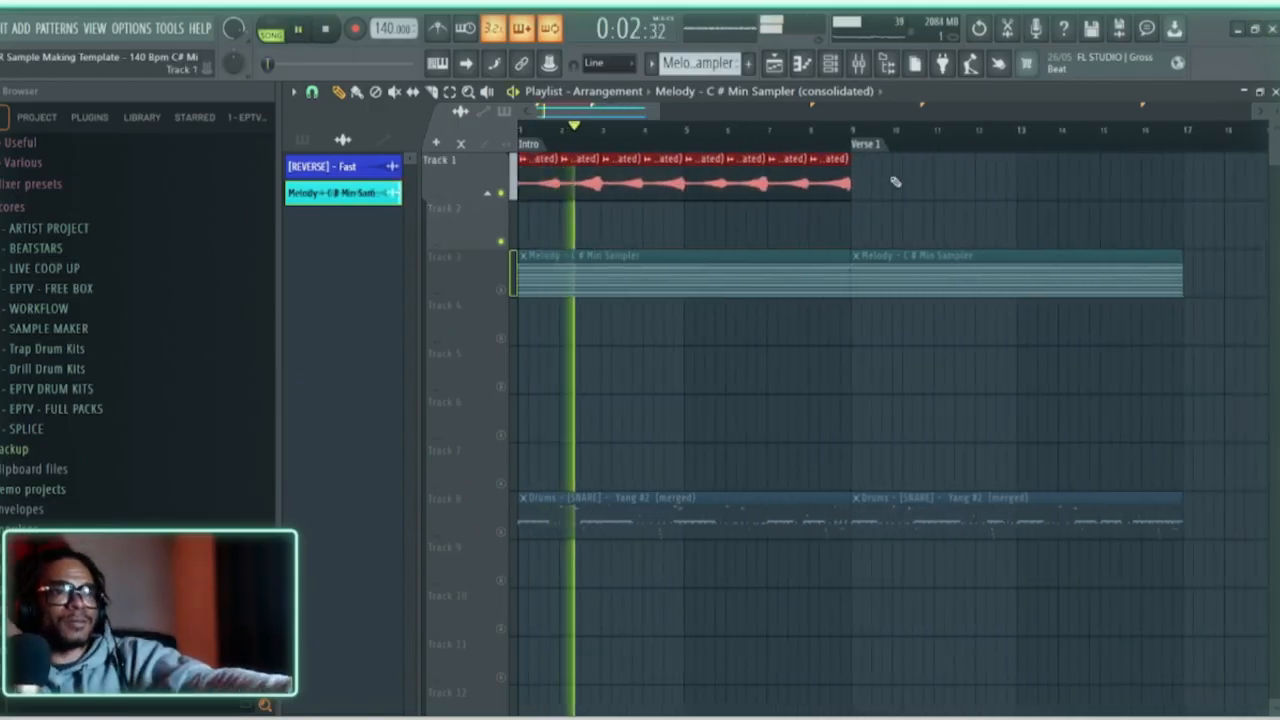
left_click(502, 290)
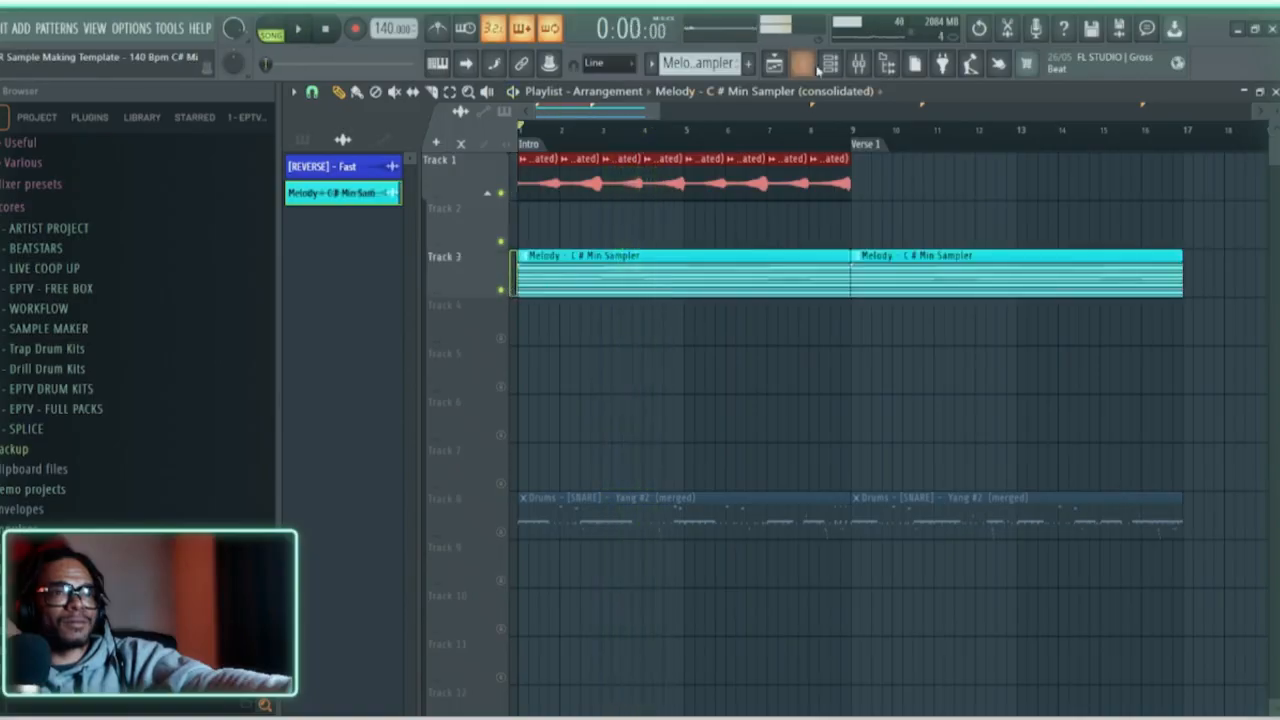
key("space")
Step: Move the melody notes from the Creepy Piano channel to the Quiet Piano channel and unmute Quiet Piano during playback
key("F6")
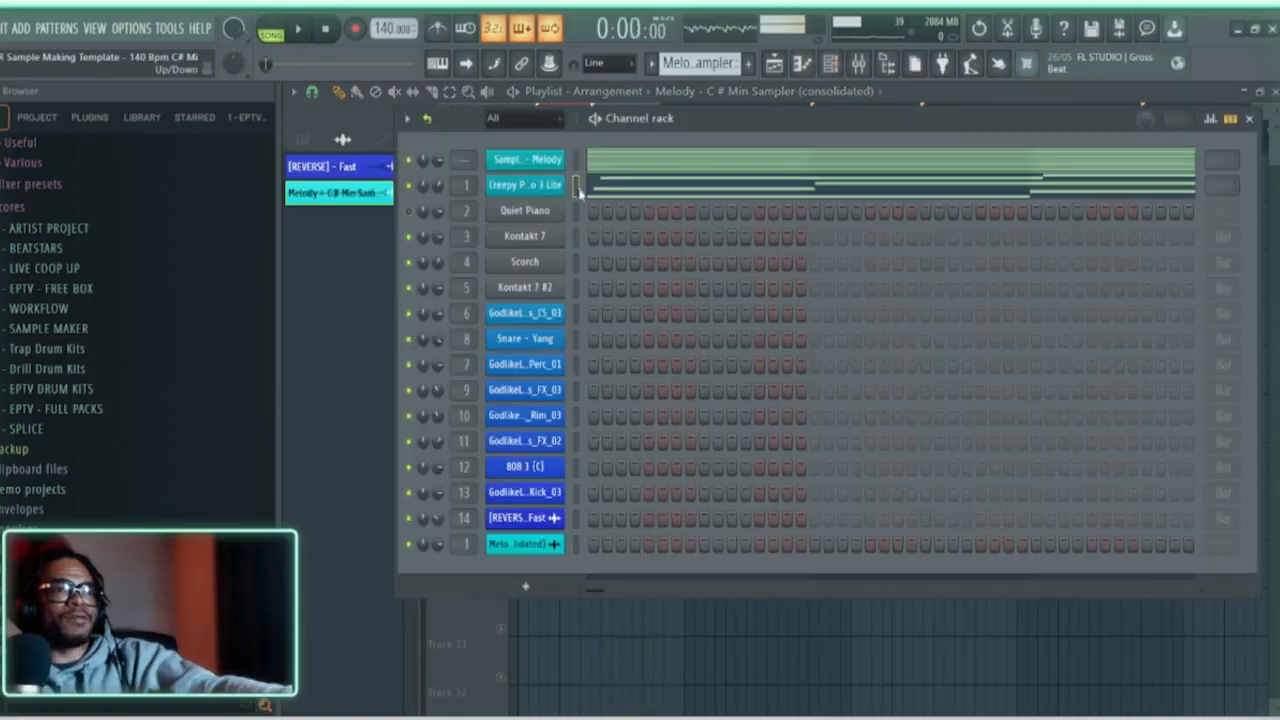
key("ctrl+v")
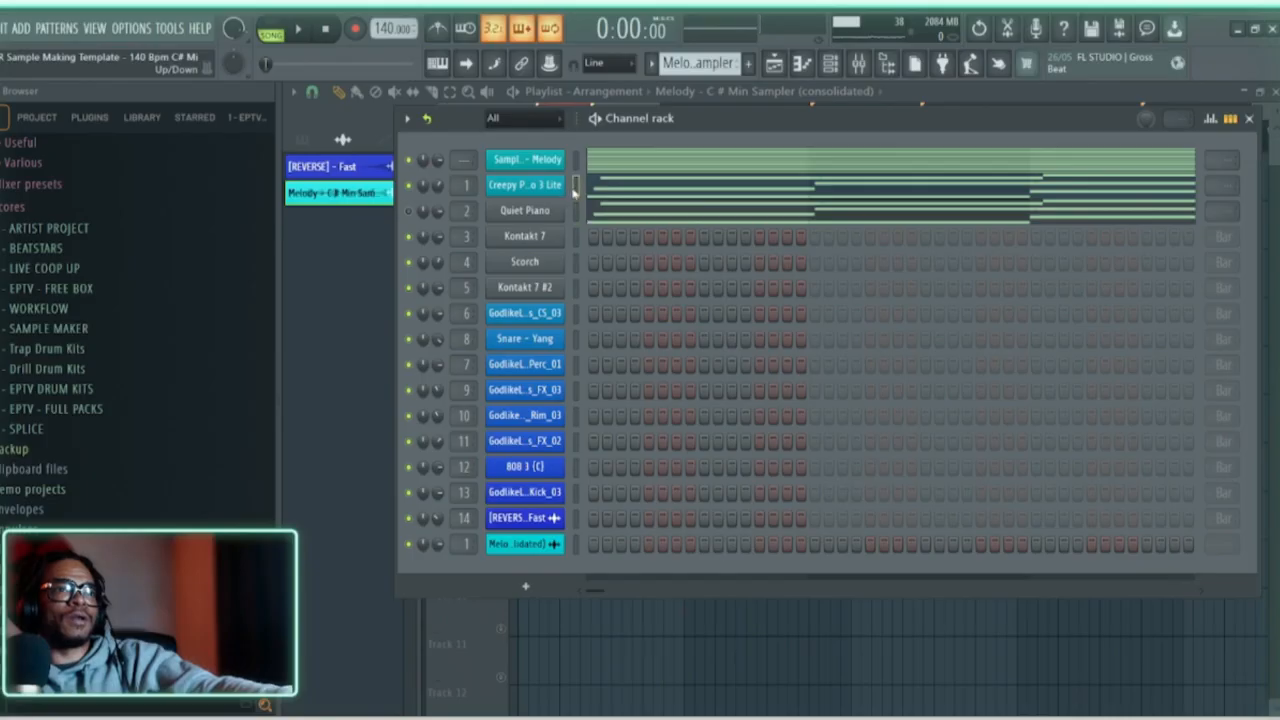
key("ctrl+x")
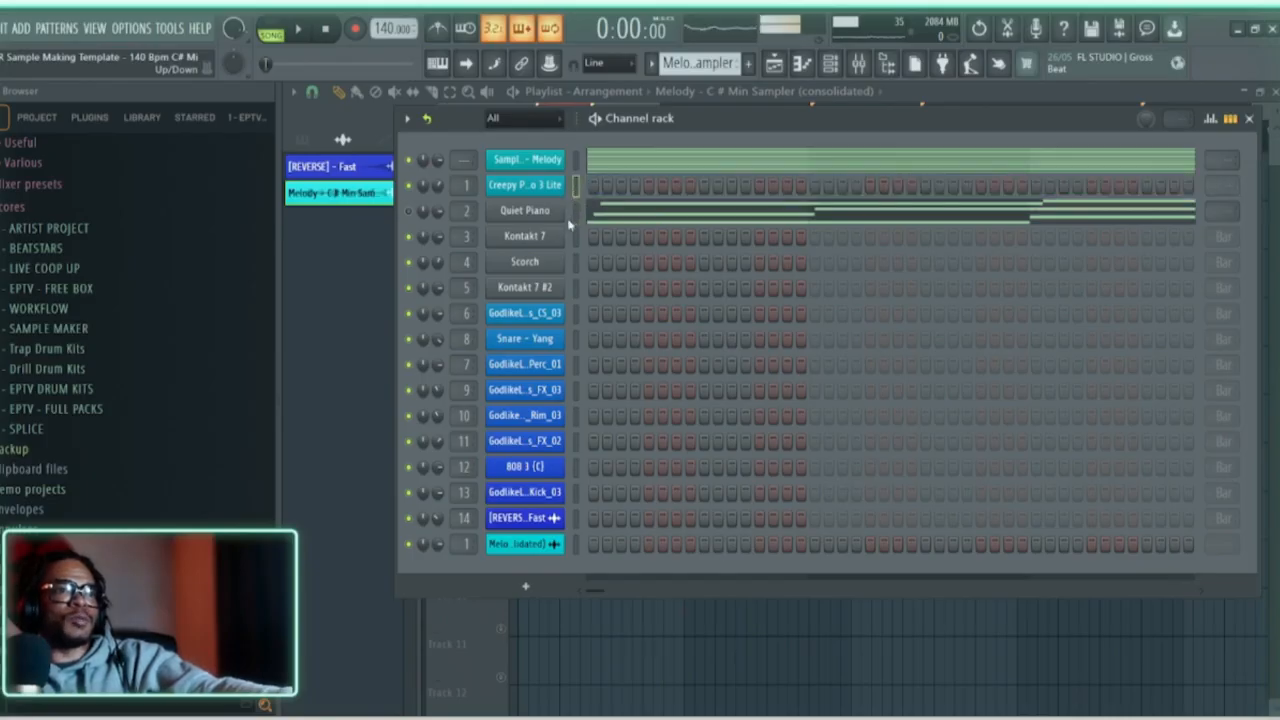
key("space")
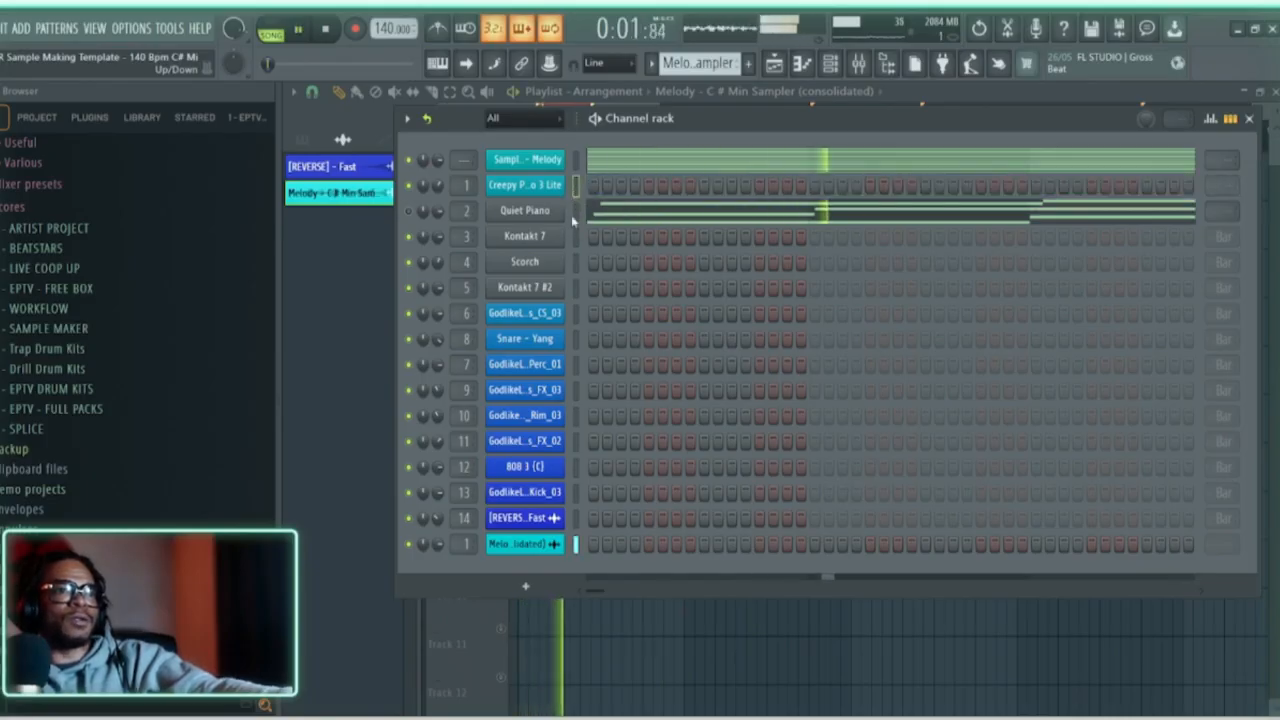
left_click(408, 211)
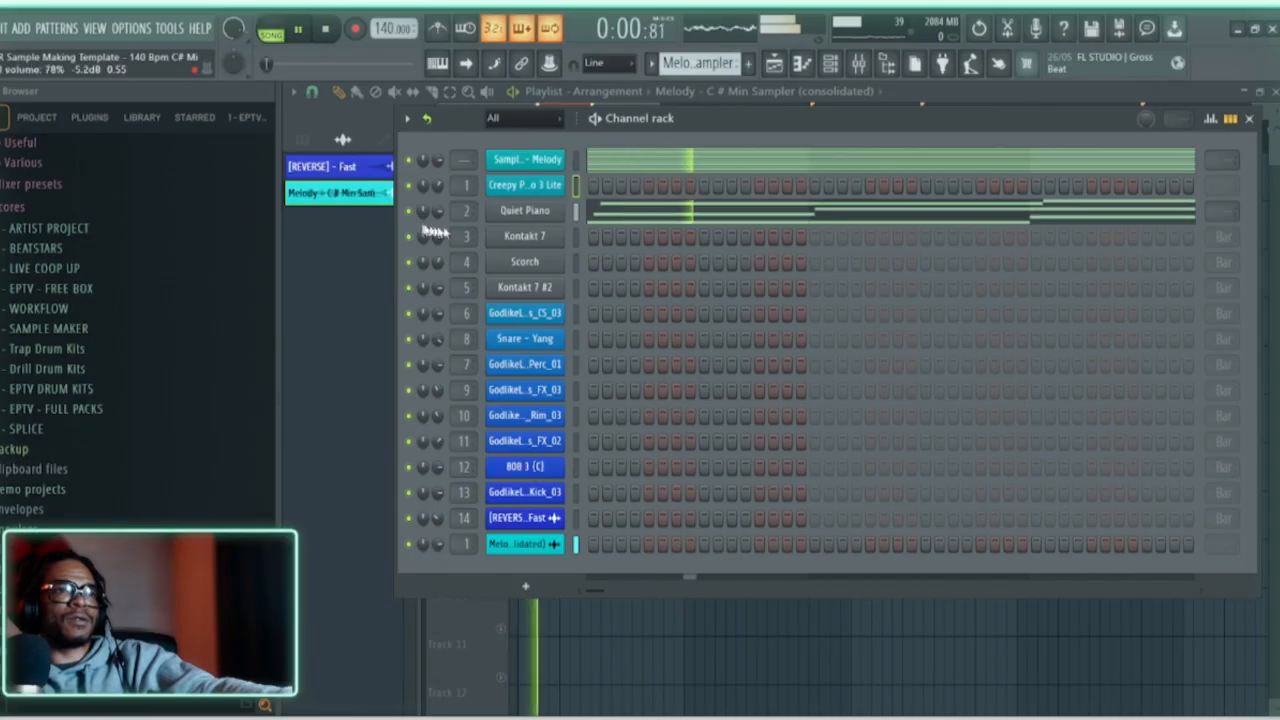
Step: Transpose all Quiet Piano notes up one octave, also auditioning them an octave higher before returning
left_click(633, 212)
key("ctrl+a")
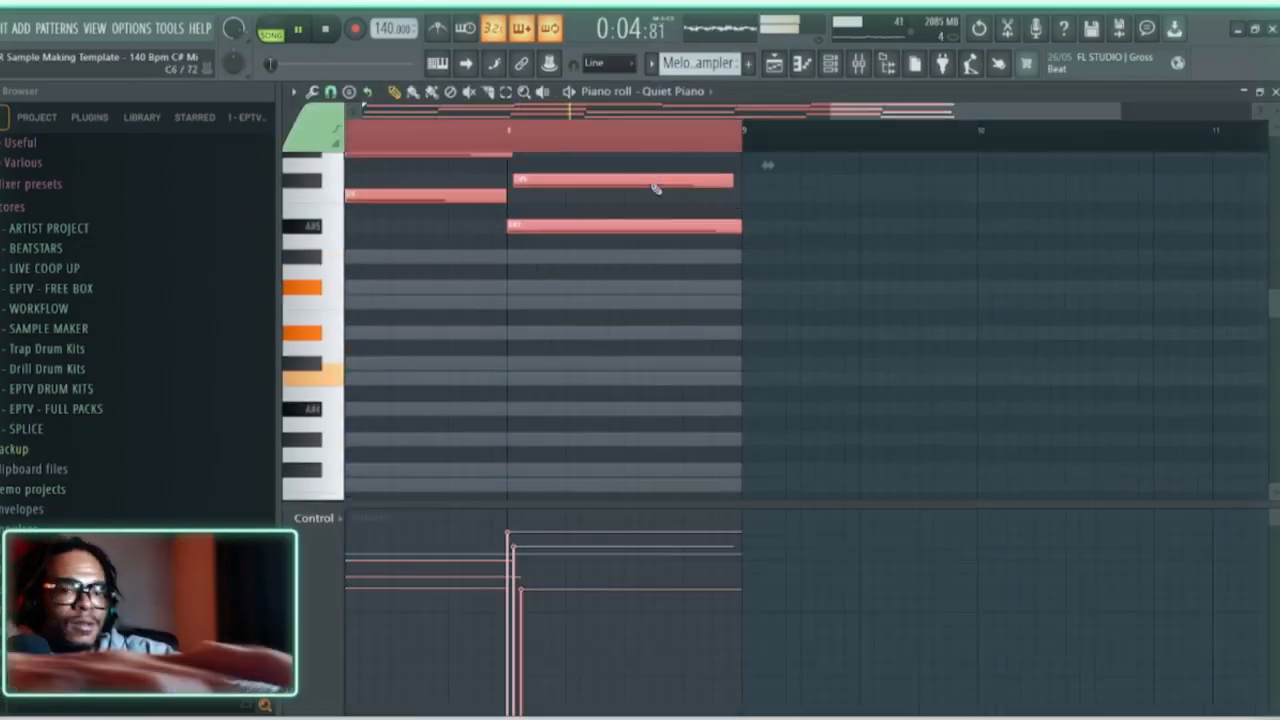
scroll(655, 188, "up", 2)
key("ctrl+Up")
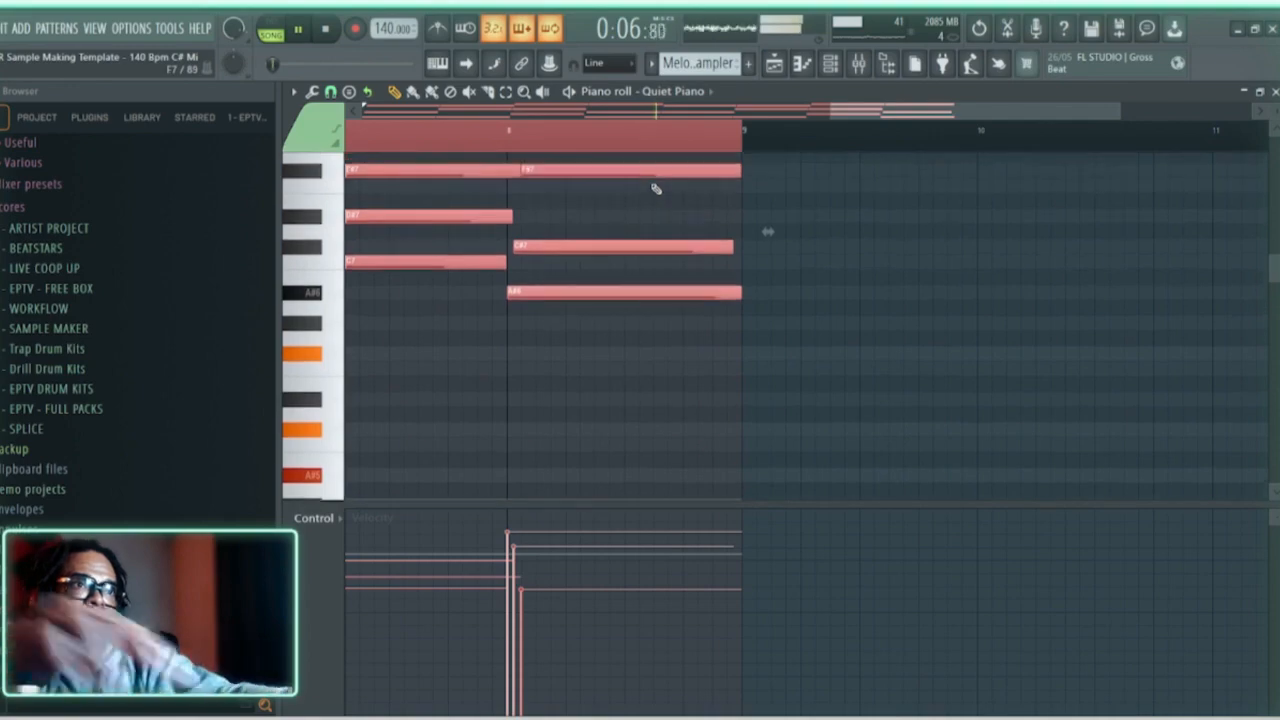
key("space")
key("ctrl+Down")
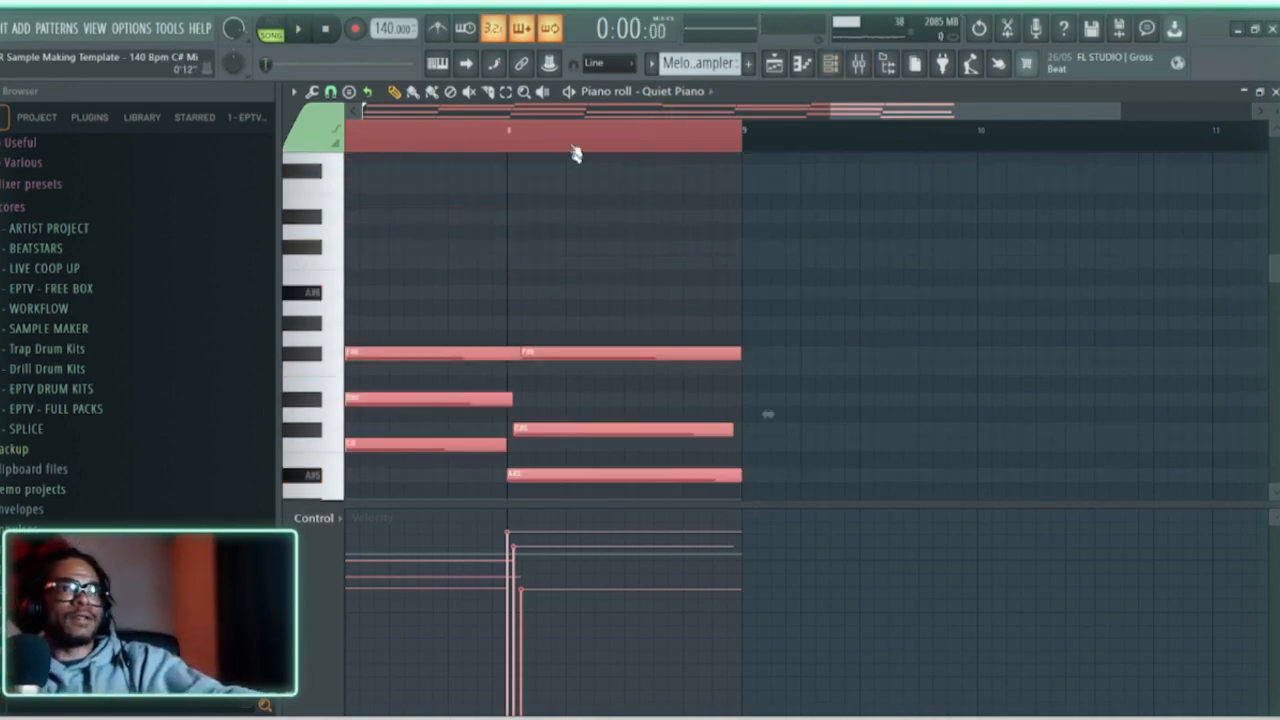
Step: Randomize the velocity levels of all Quiet Piano notes with the bipolar option on
scroll(603, 111, "down", 3)
left_click_drag(745, 115, 405, 113)
scroll(591, 268, "down", 2)
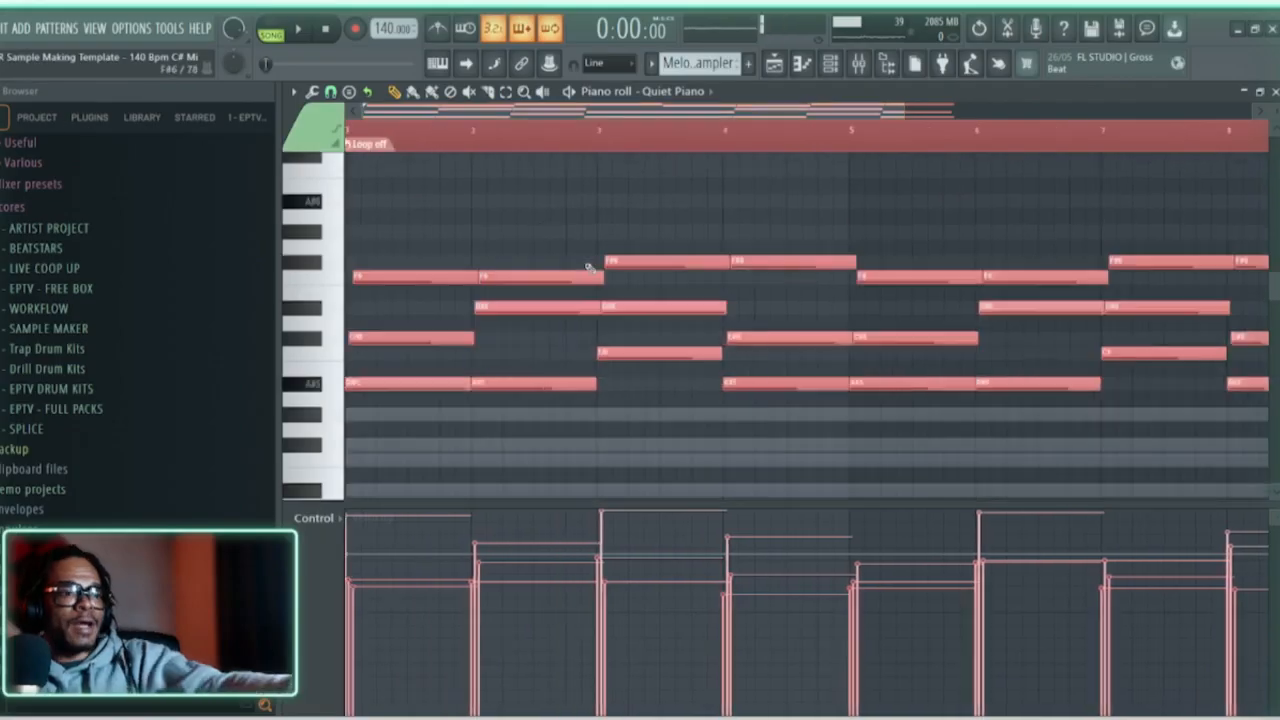
key("alt+s")
left_click(746, 283)
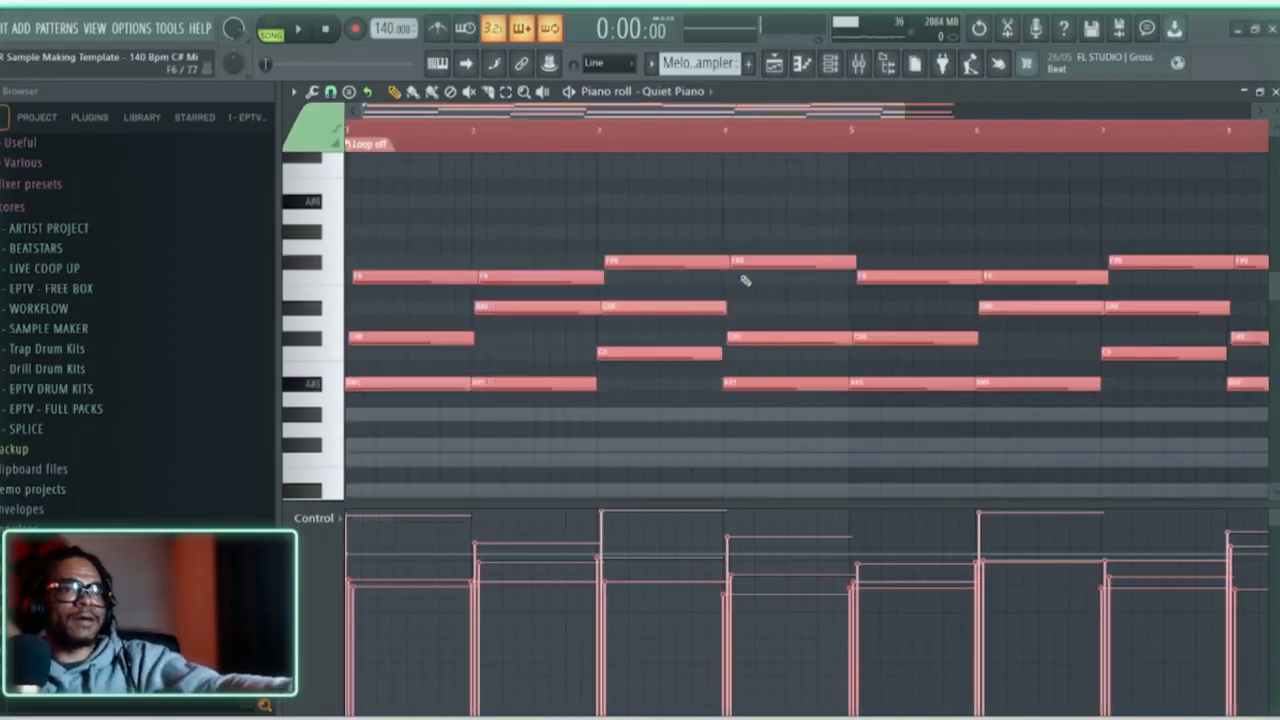
key("alt+r")
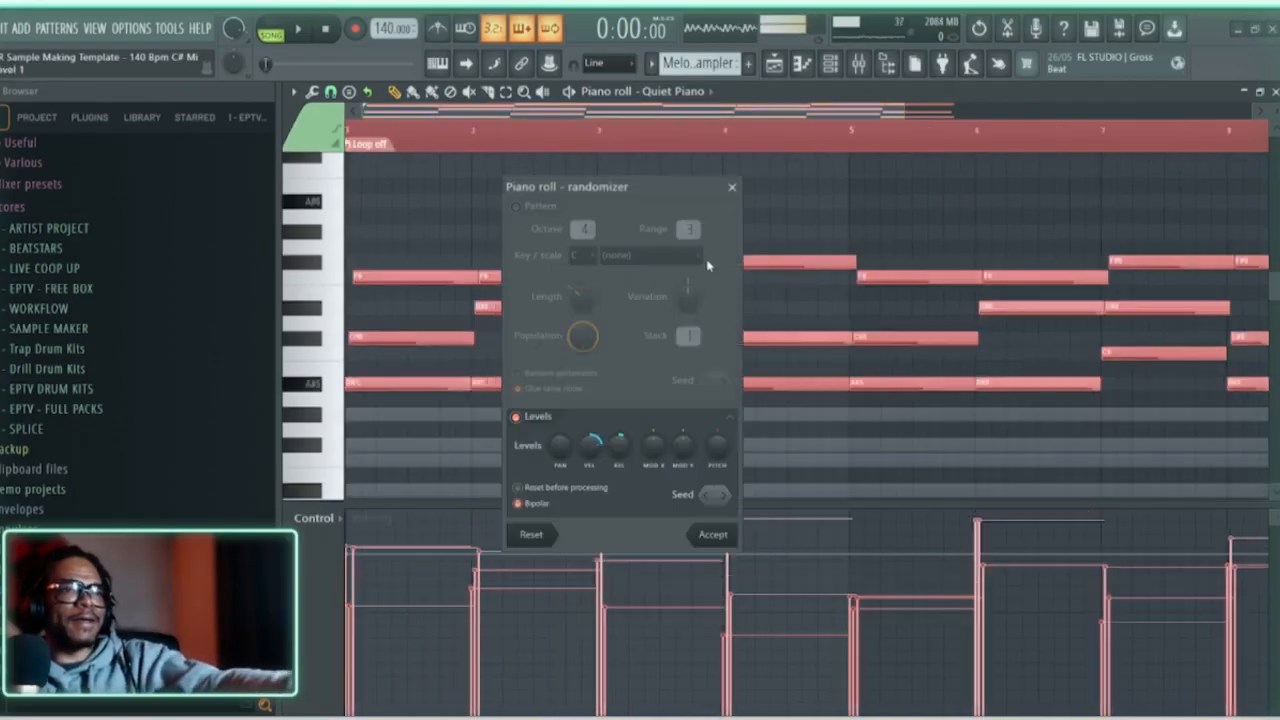
left_click(710, 535)
scroll(668, 158, "down", 3)
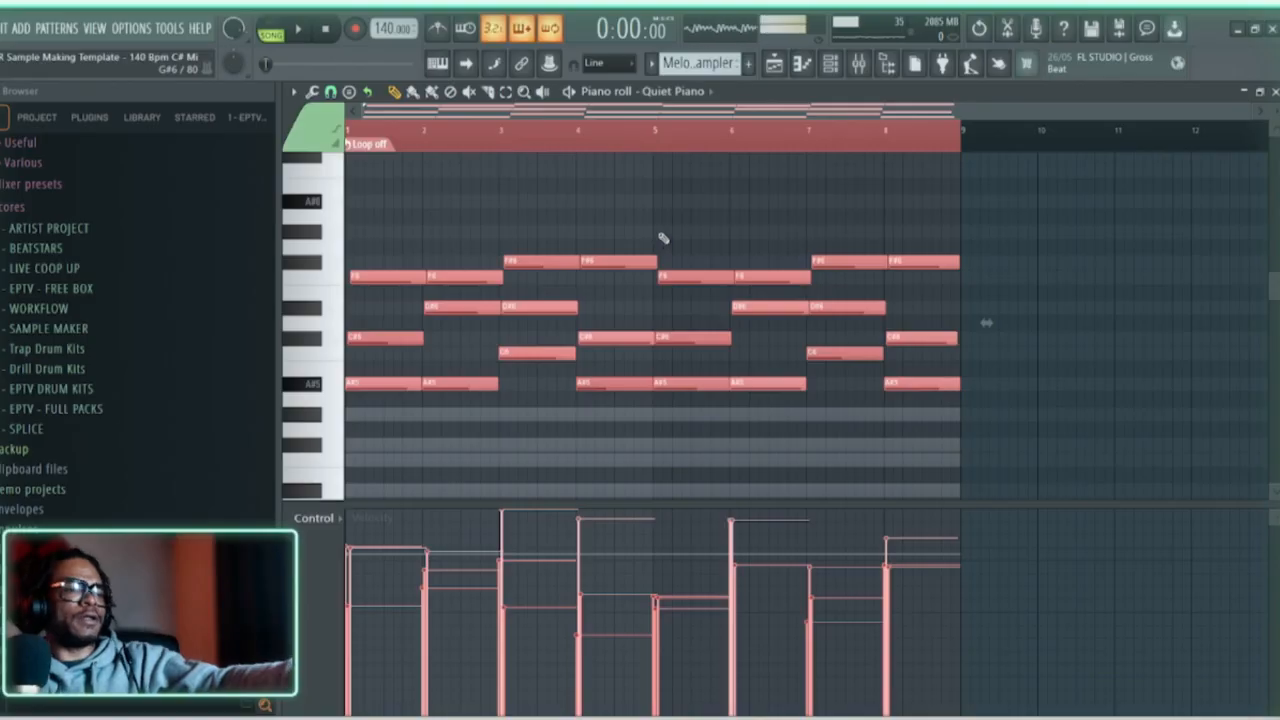
key("alt+s")
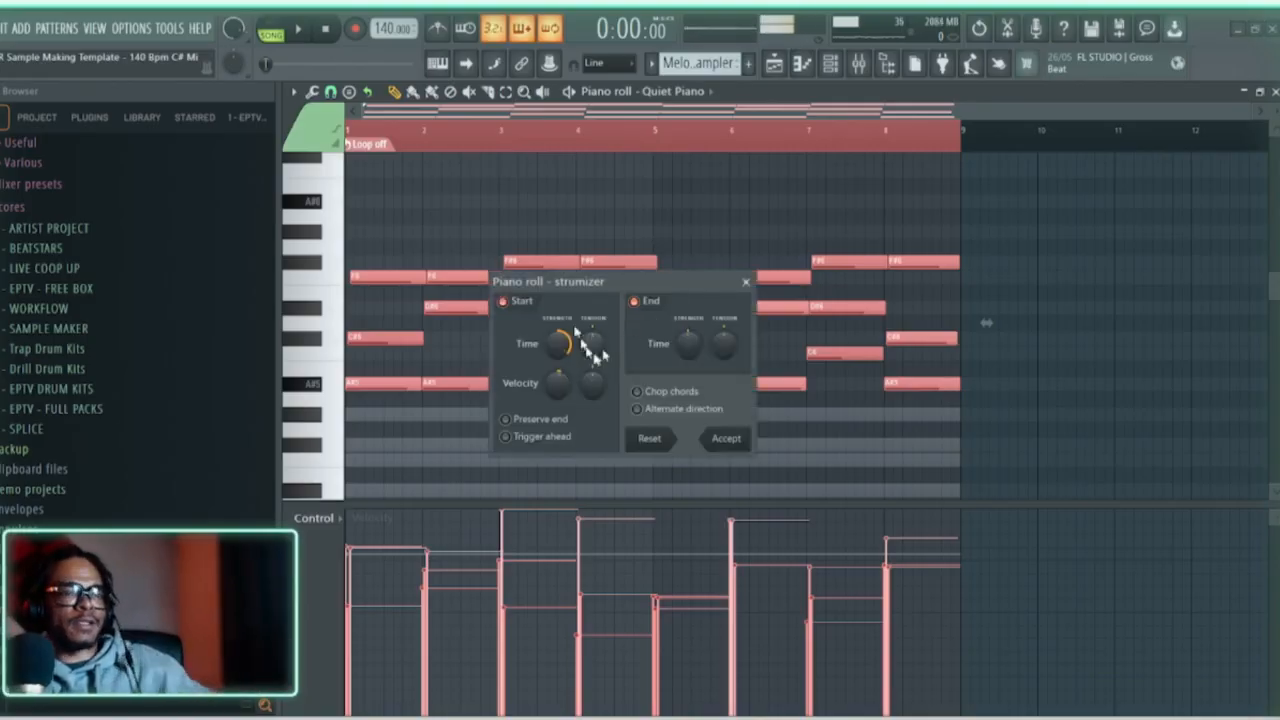
left_click_drag(590, 307, 627, 275)
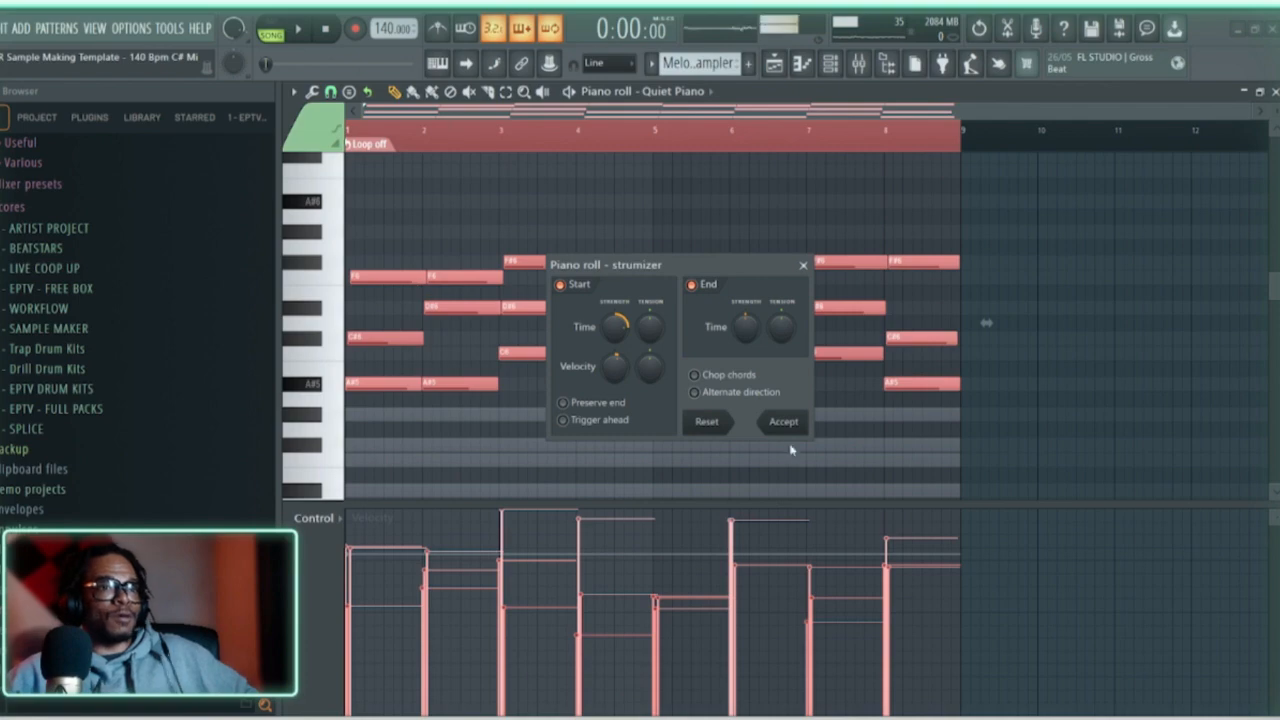
left_click(803, 266)
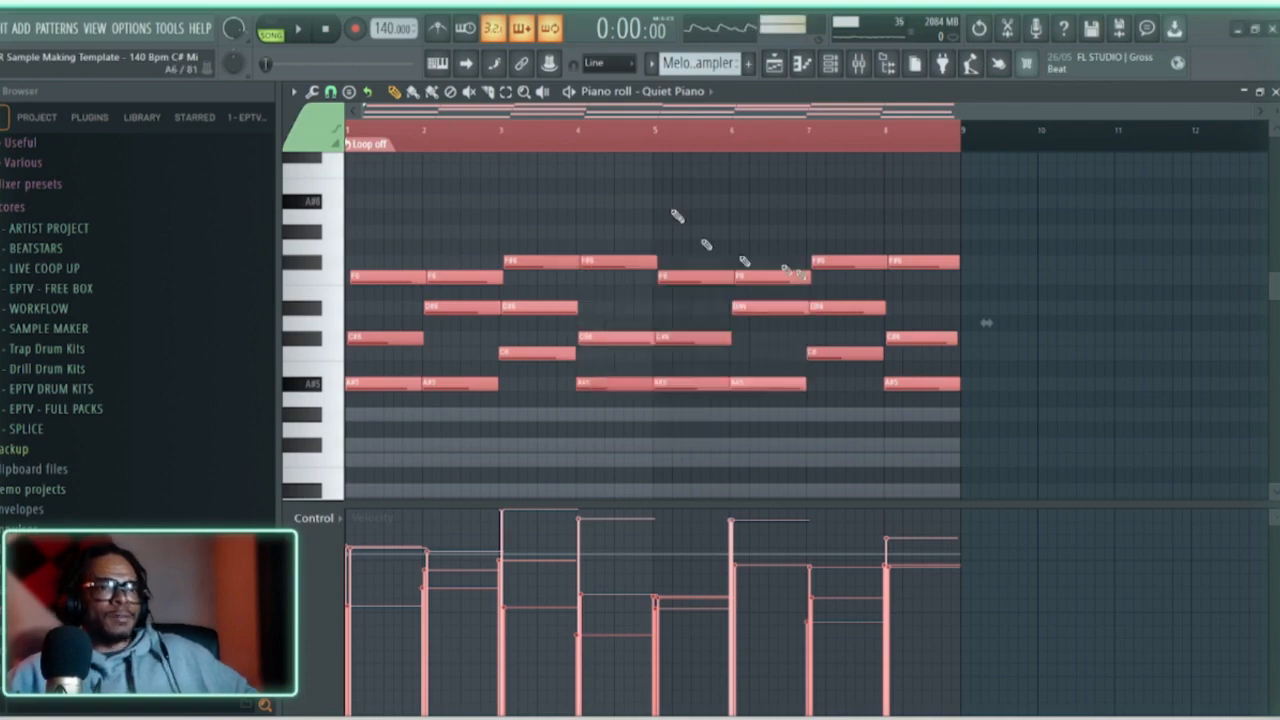
scroll(405, 116, "up", 4)
left_click_drag(389, 112, 303, 116)
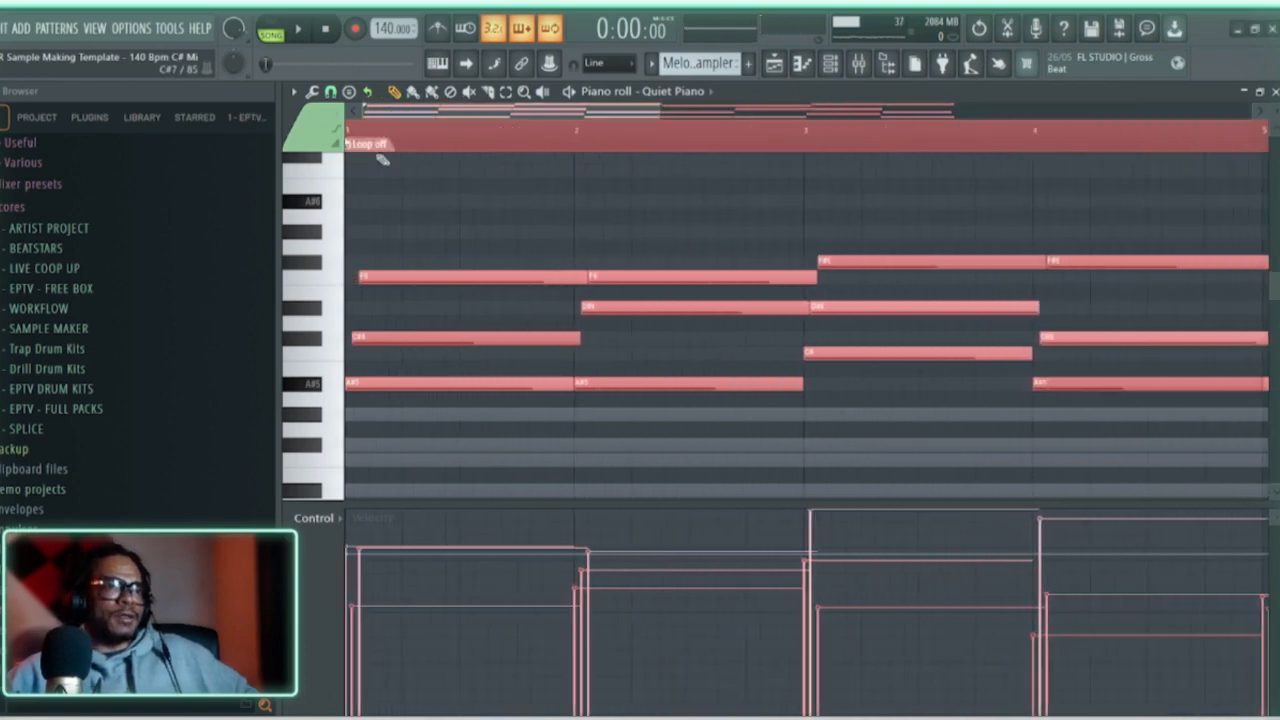
left_click(331, 93)
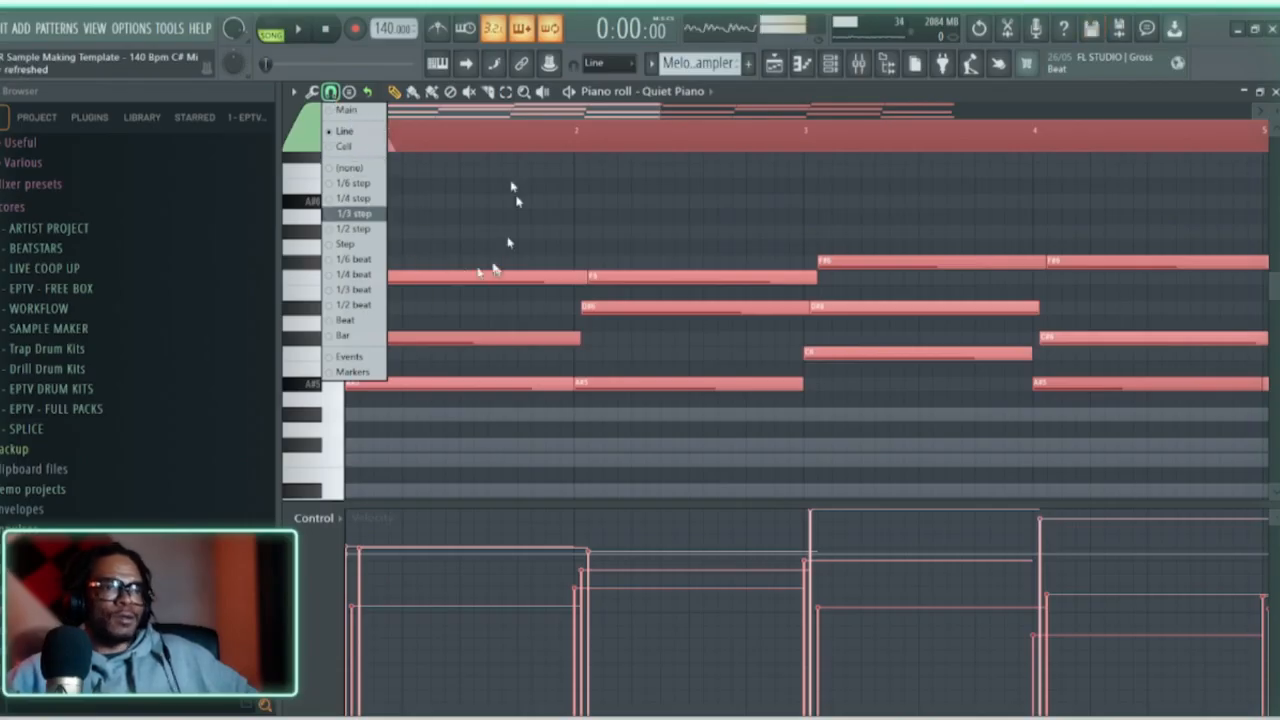
left_click(498, 122)
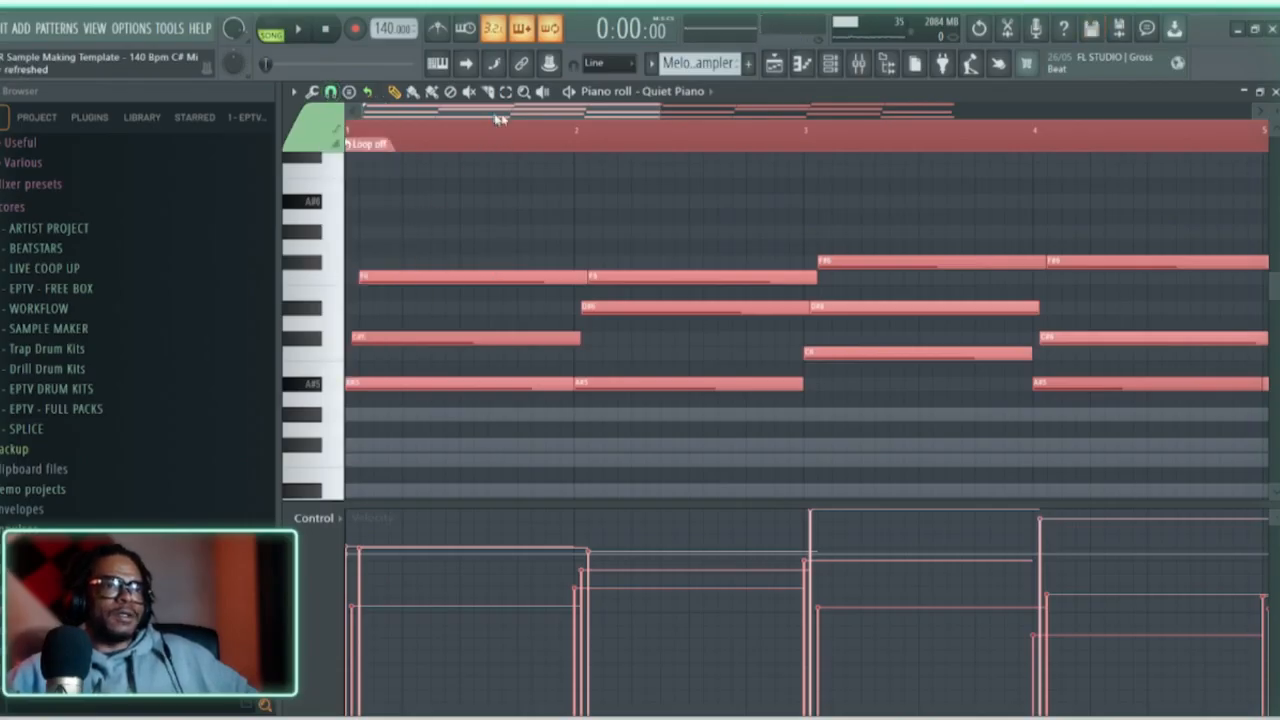
scroll(502, 130, "down", 5)
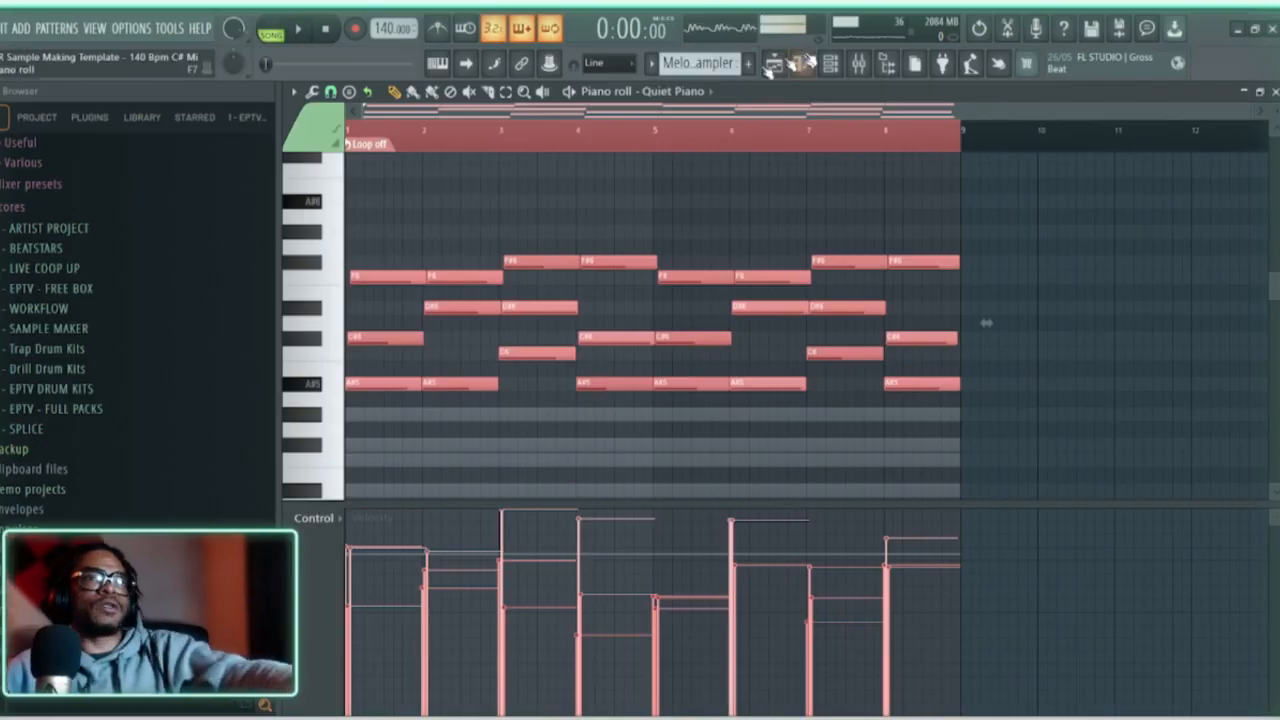
Step: Play the arrangement with the channel rack open to hear the Quiet Piano part
left_click(829, 63)
key("space")
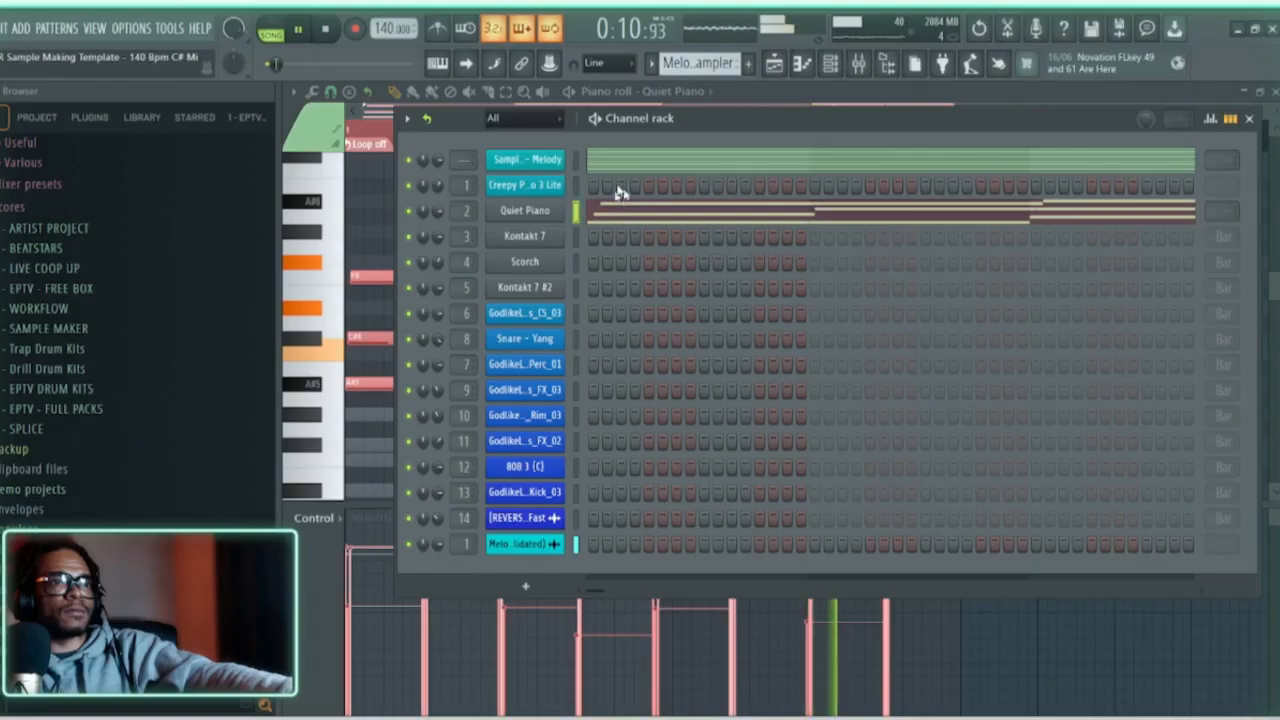
key("space")
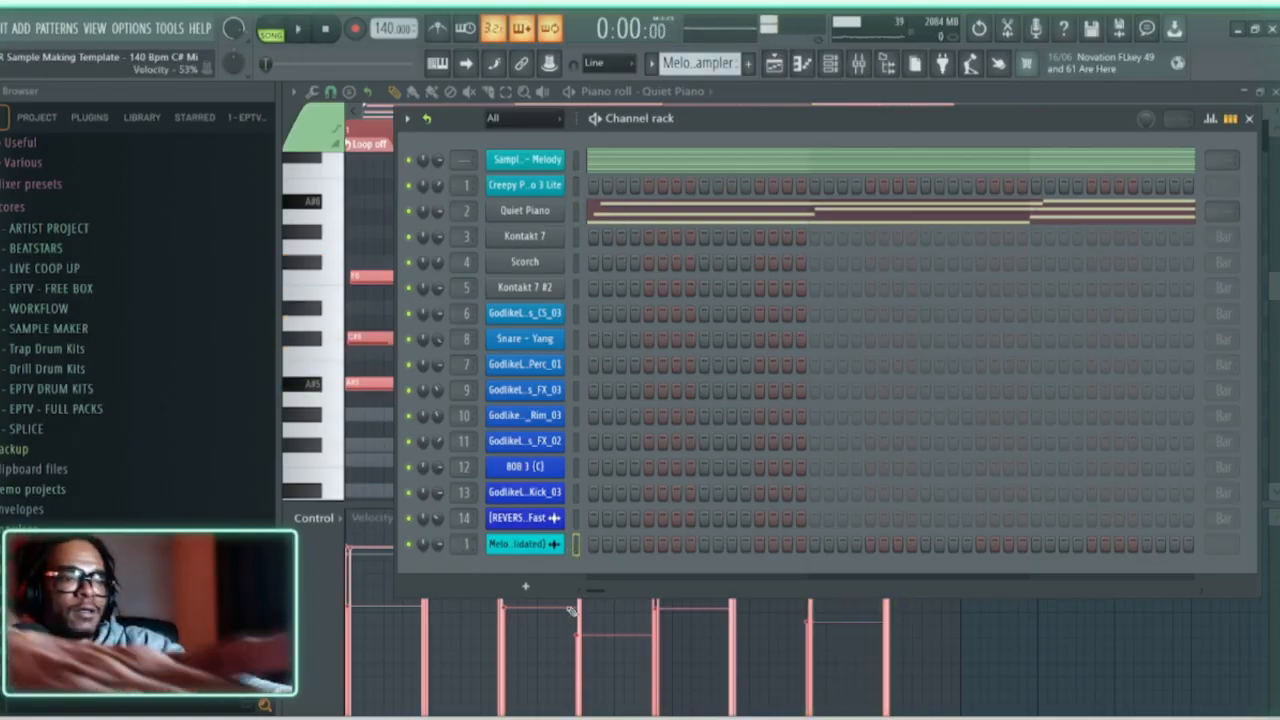
Step: Move the consolidated melody audio channel up the channel rack to sit directly below the Creepy Piano channel
key("XF86MonBrightnessUp")
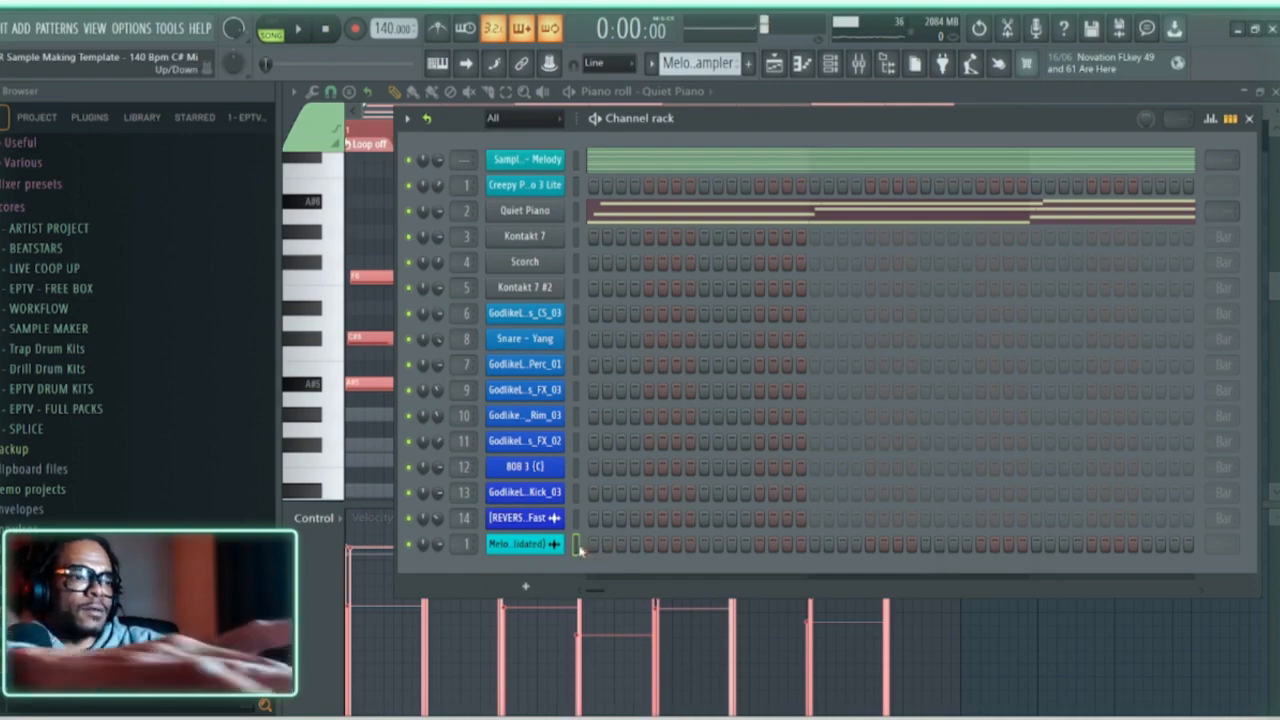
key("alt+Up")
key("alt+Up")
key("alt+Up")
key("alt+Up")
key("alt+Up")
key("alt+Up")
key("alt+Up")
key("alt+Up")
key("alt+Up")
key("alt+Up")
key("alt+Up")
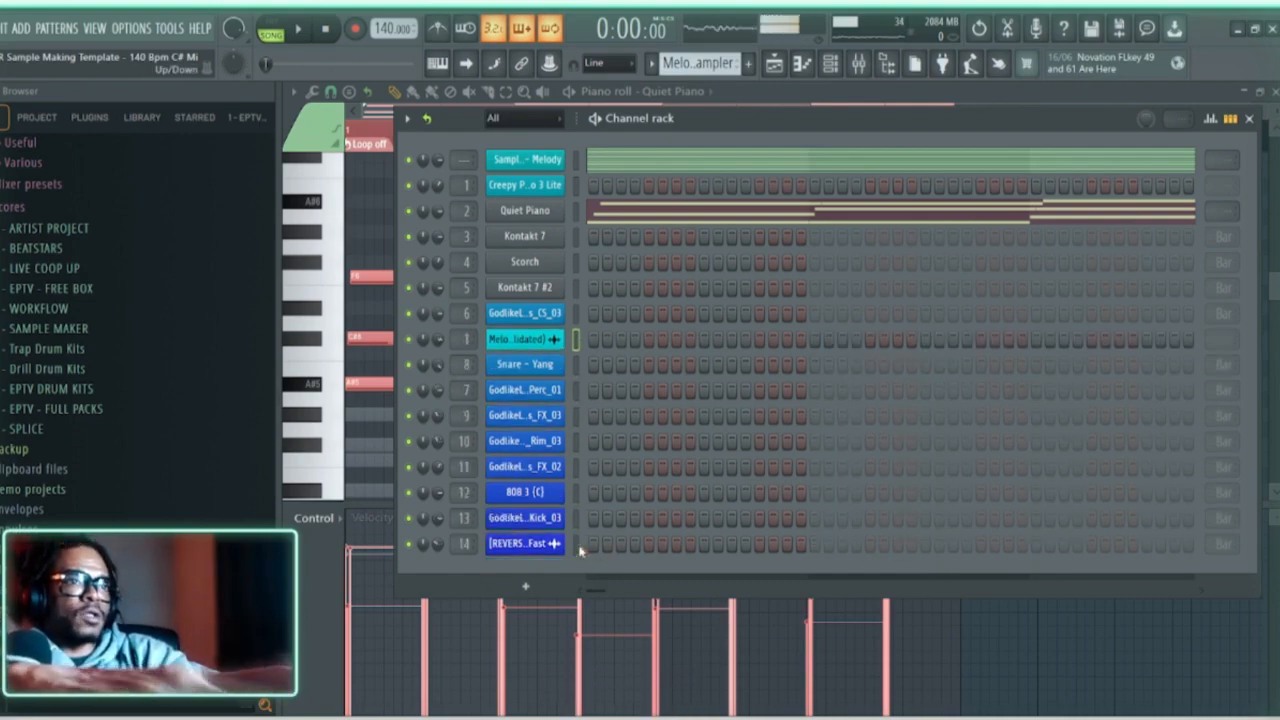
key("alt+Up")
key("alt+Up")
key("alt+Up")
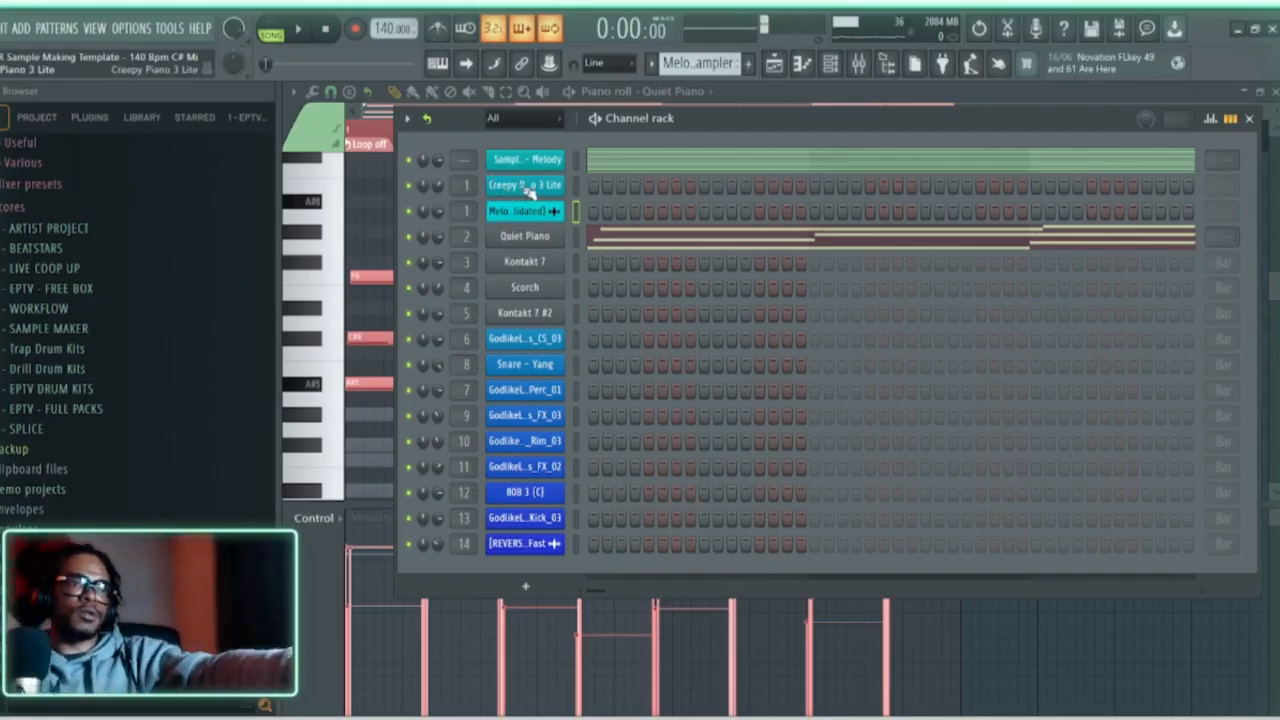
Step: Inspect the reversed melody audio clip's sampler settings while playing the arrangement from the Intro into Verse 1
mouse_move(814, 718)
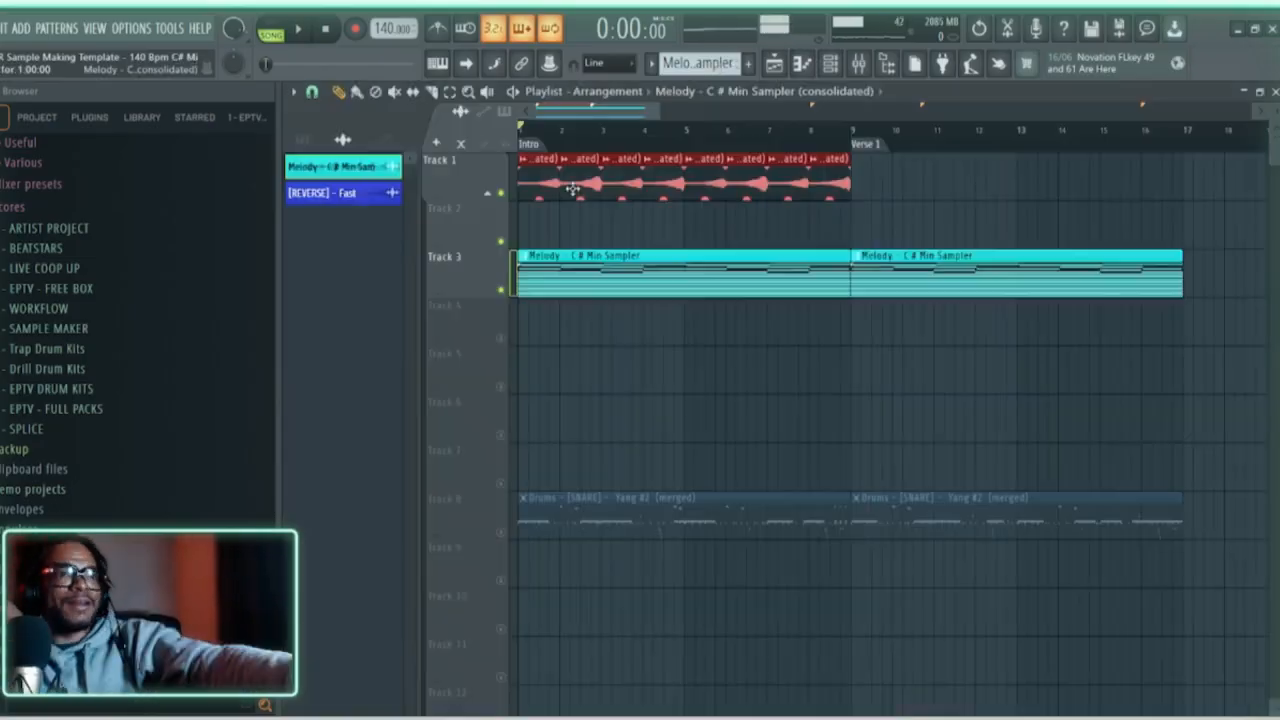
double_click(577, 183)
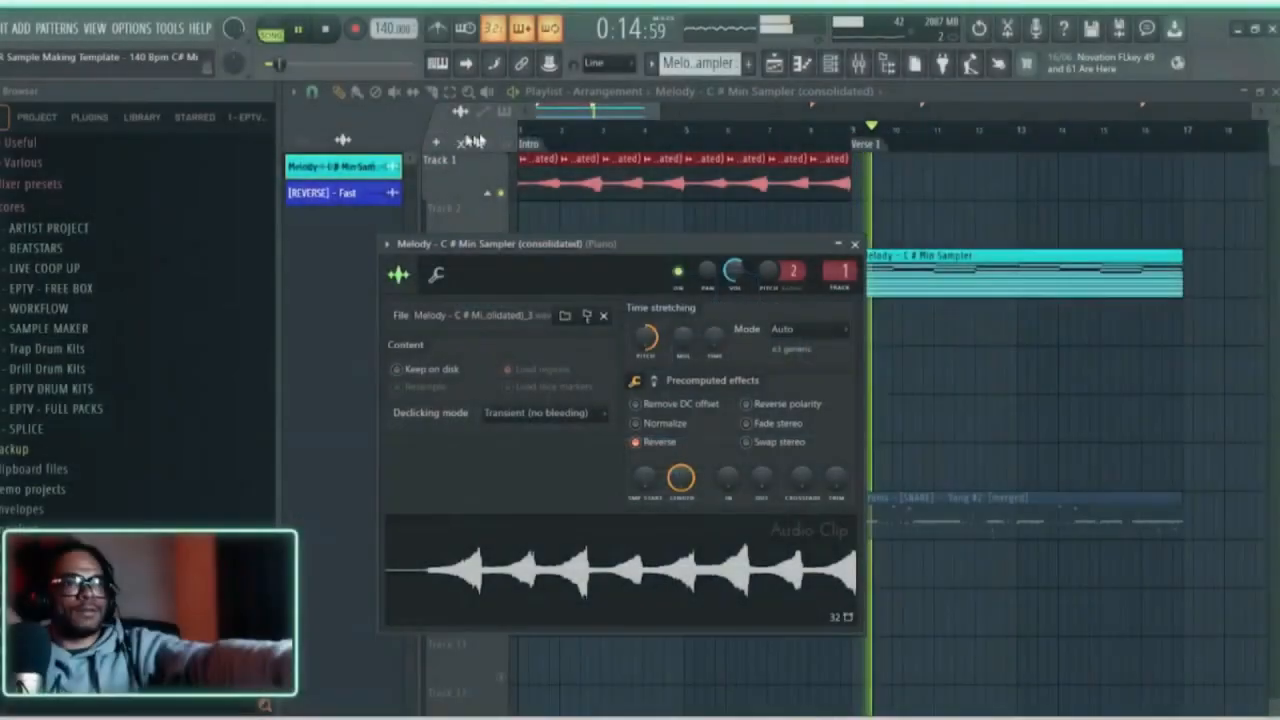
key("space")
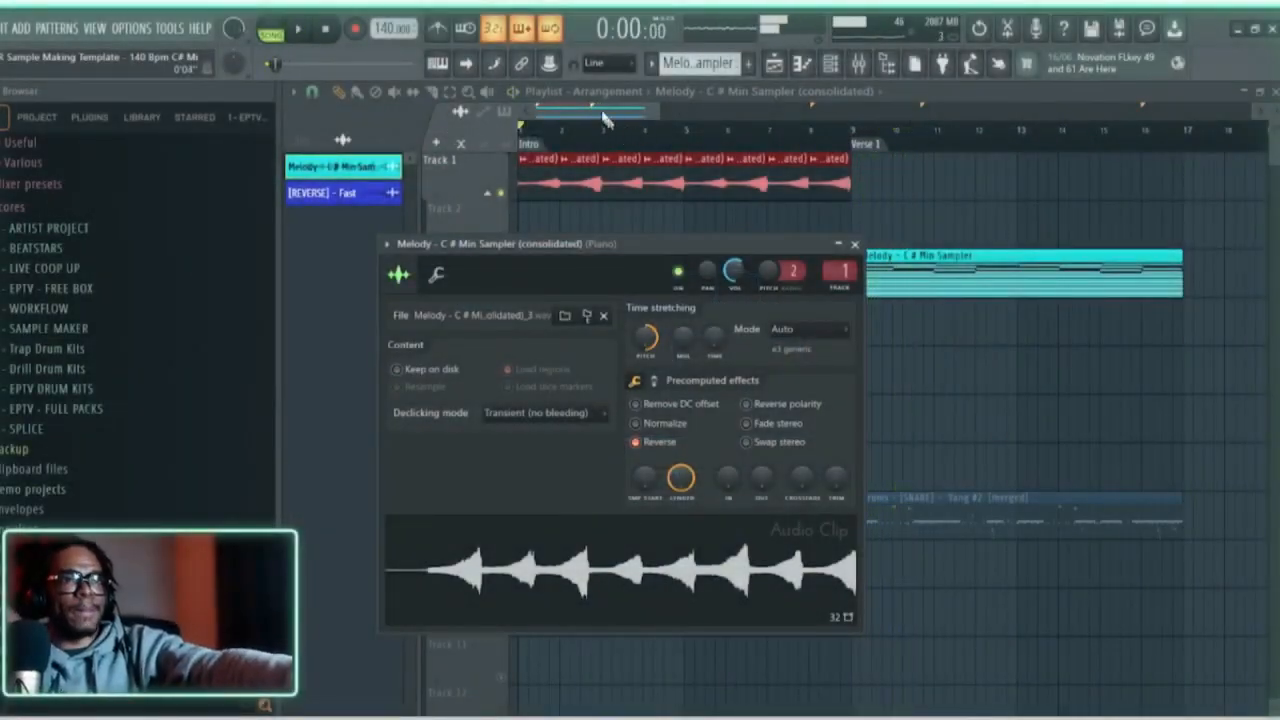
key("Escape")
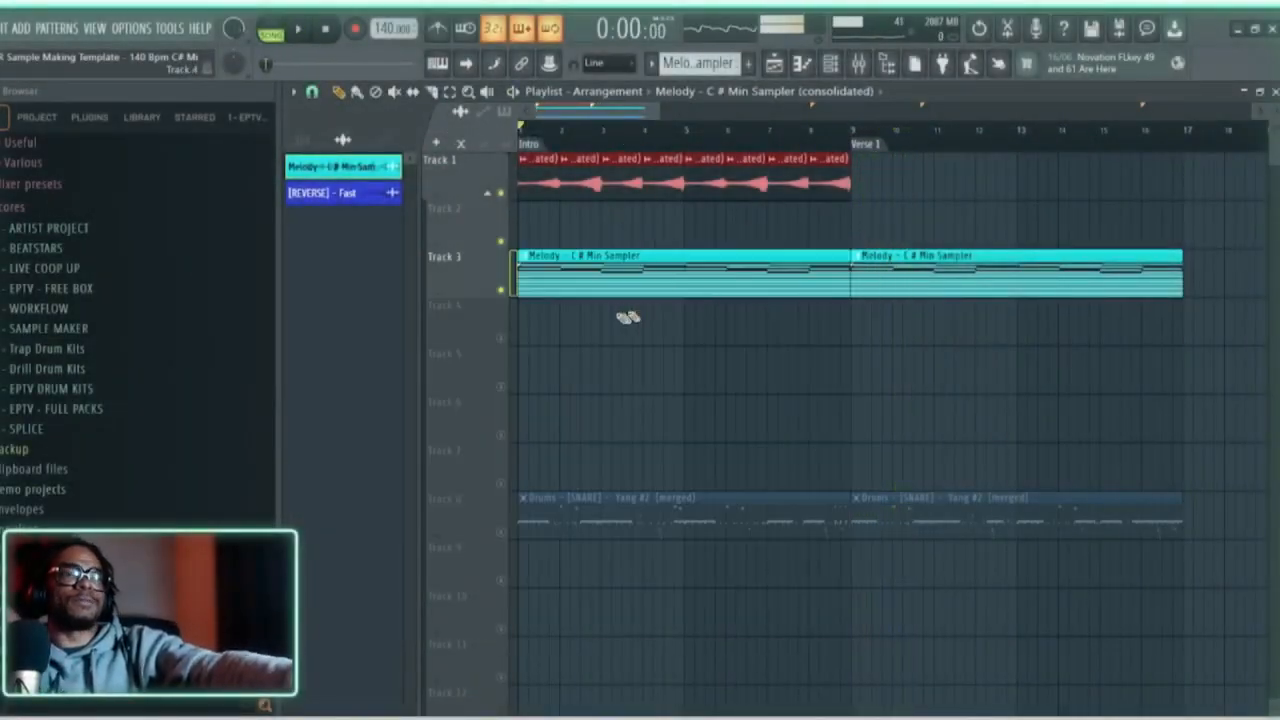
Step: Bring up the channel rack over the playlist
left_click(840, 68)
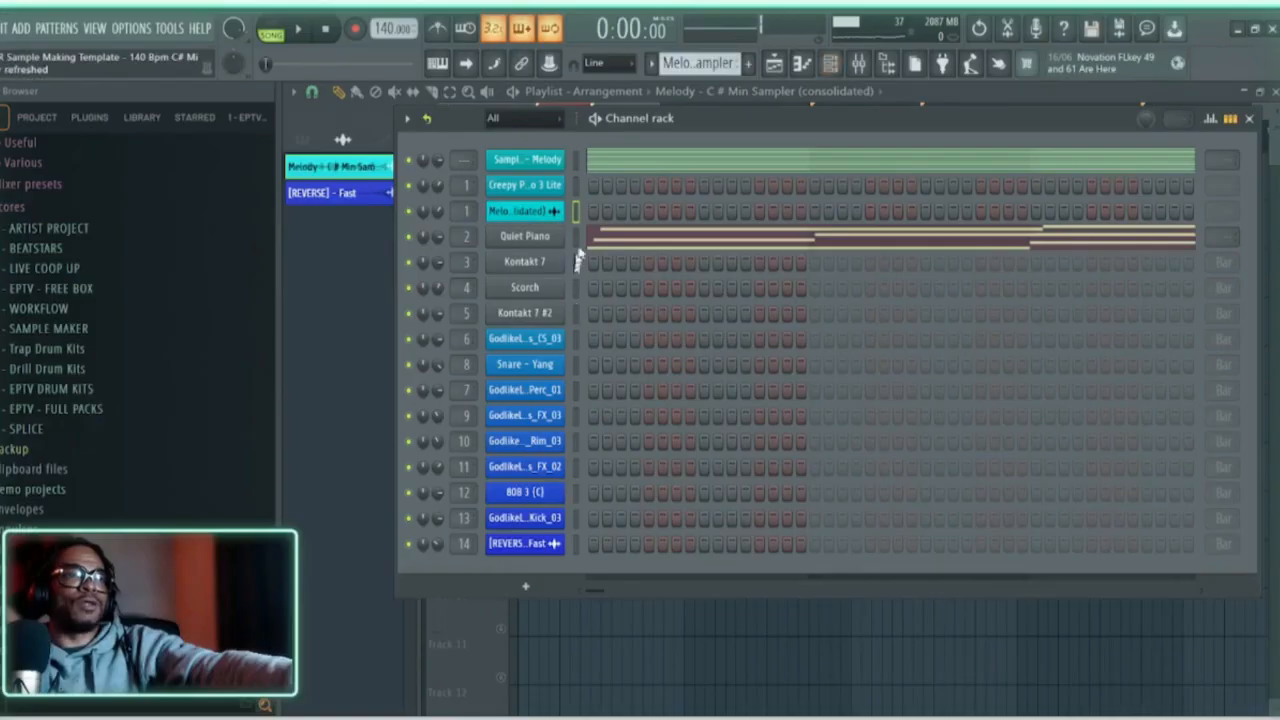